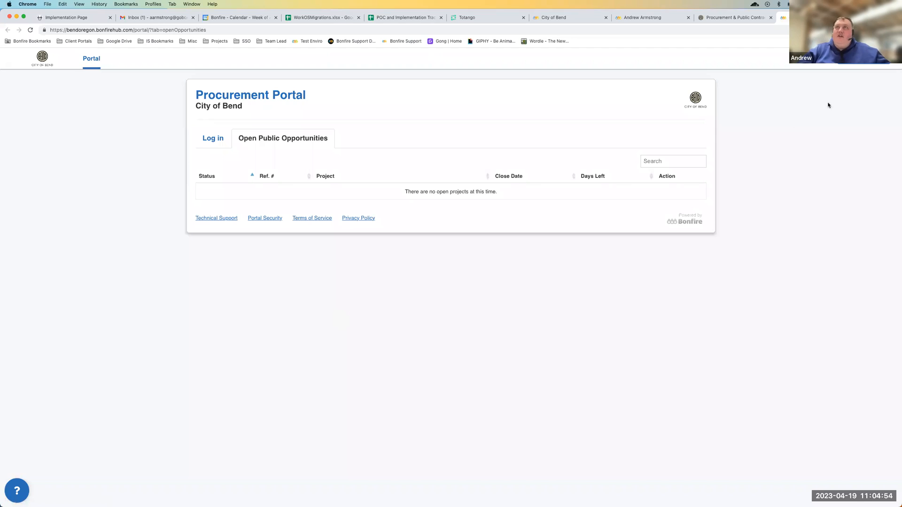
View the City of Bend login page, and review the QSC AMPLIFIERS - Similar 1 opportunity in the sample procurement portal through its submission section
left_click(220, 141)
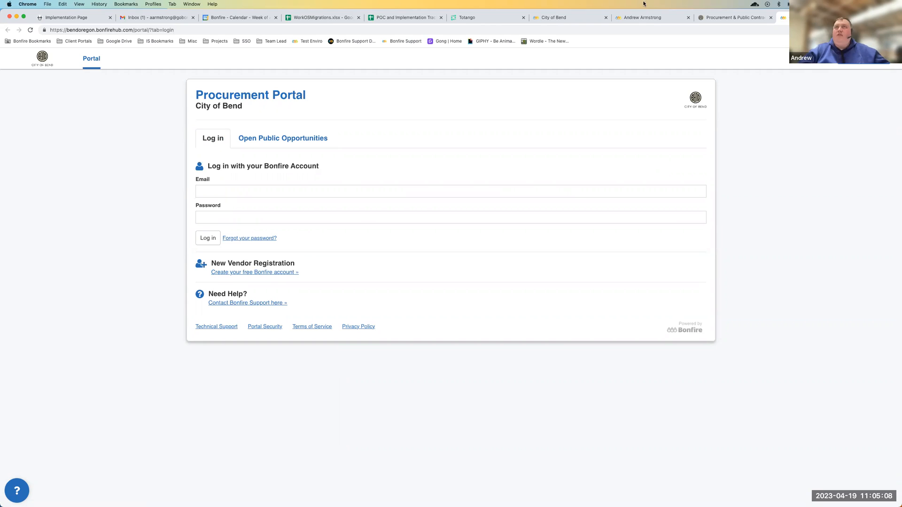
left_click(643, 19)
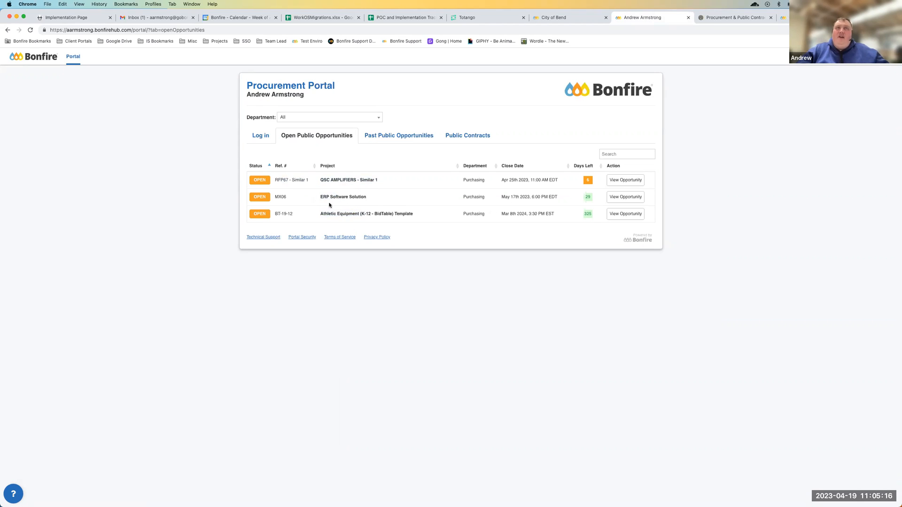
left_click(627, 181)
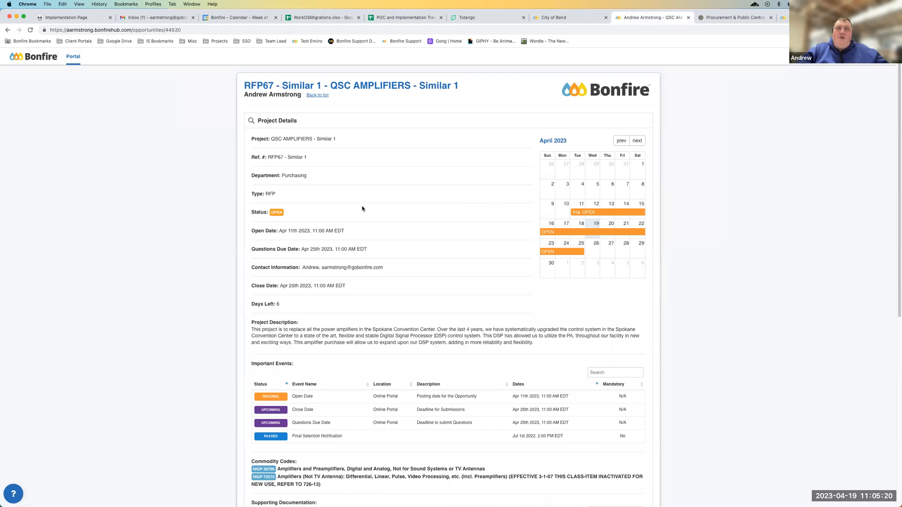
scroll(360, 222, "down", 1)
scroll(361, 224, "down", 7)
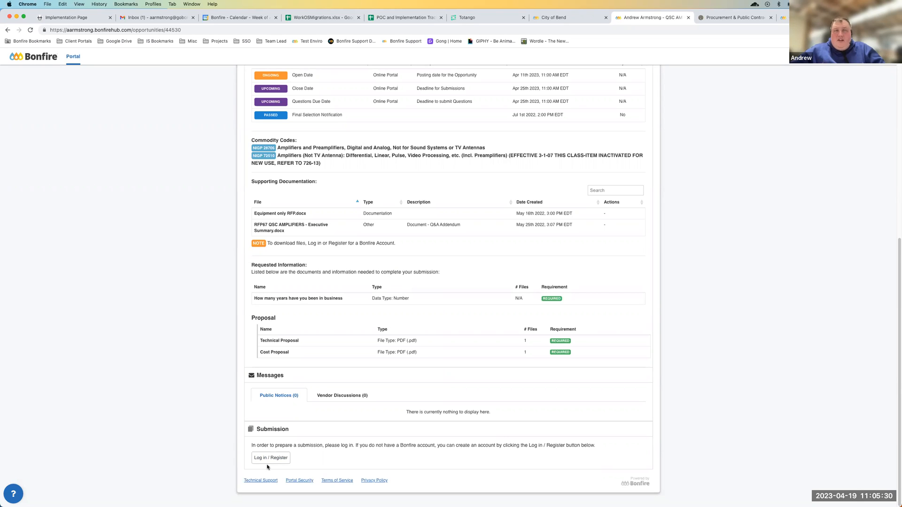
scroll(339, 232, "up", 2)
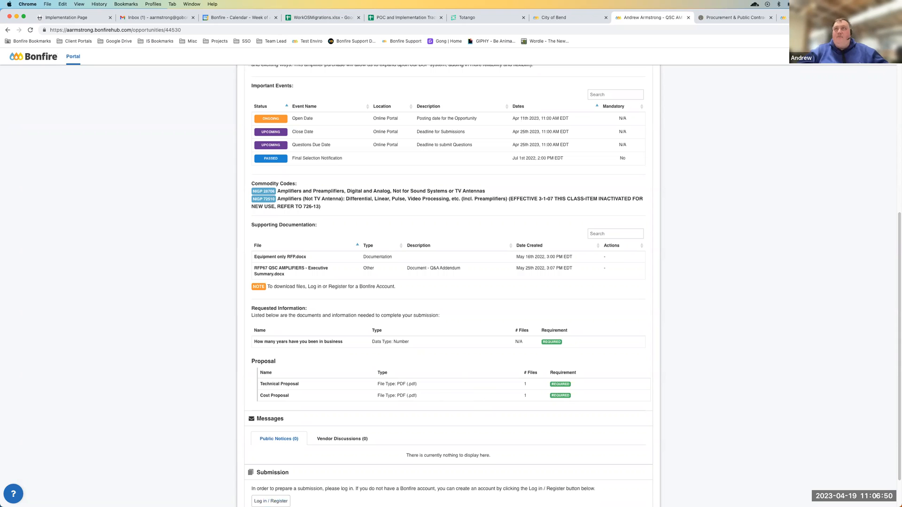
left_click(271, 501)
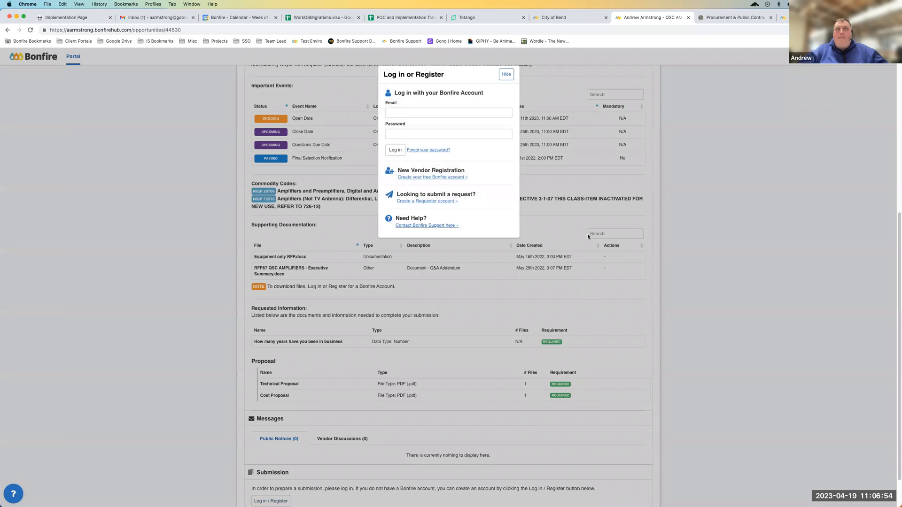
left_click(426, 178)
left_click(412, 115)
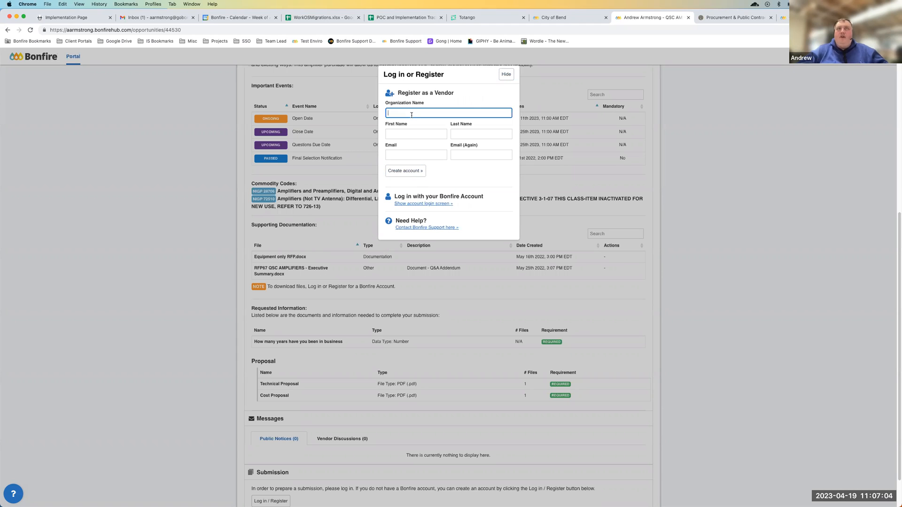
type("Bonfire")
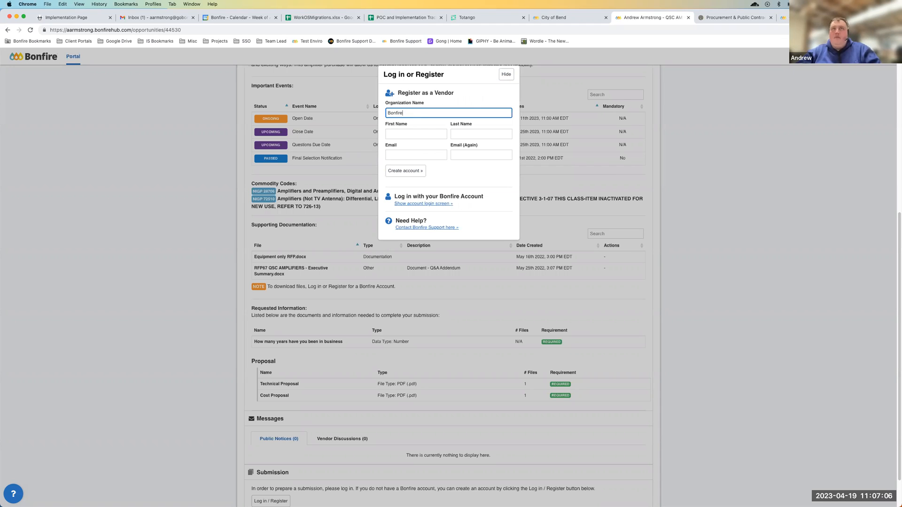
key("Tab")
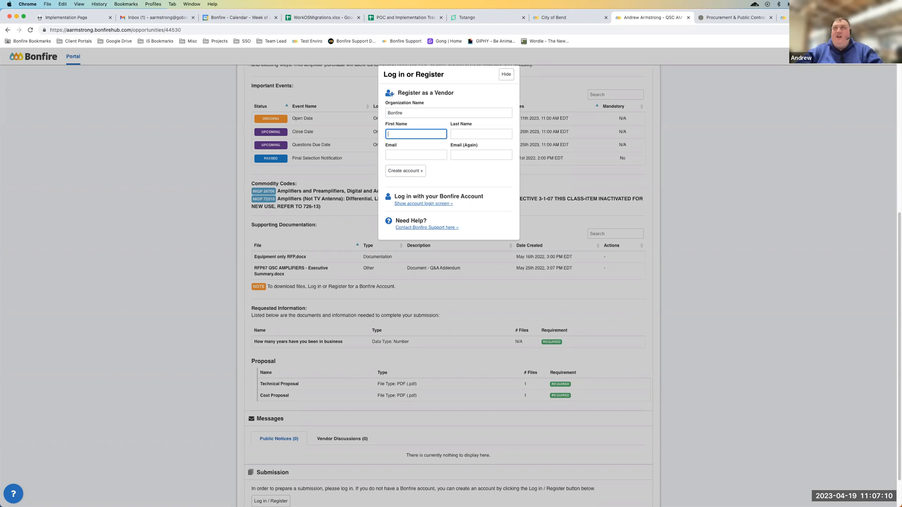
left_click(506, 76)
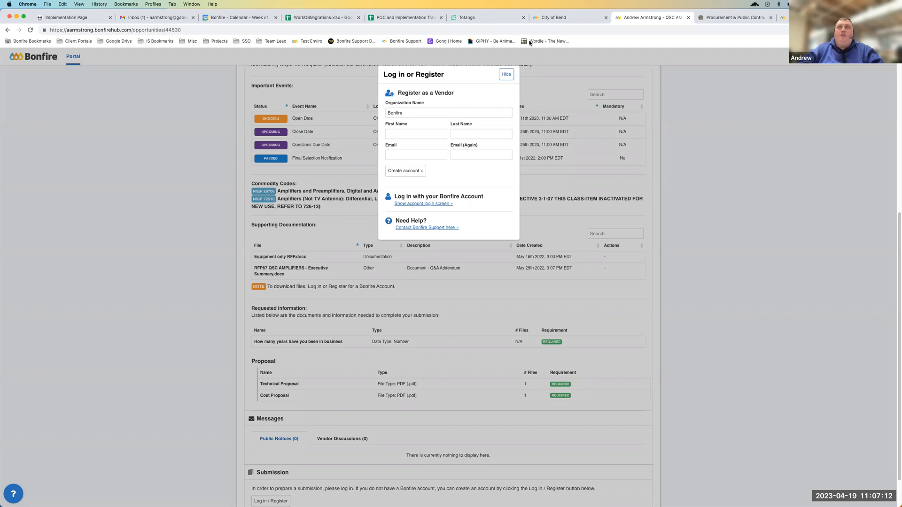
Open the new vendor registration form in the City of Bend portal and enter Bonfire as the organization name
left_click(721, 19)
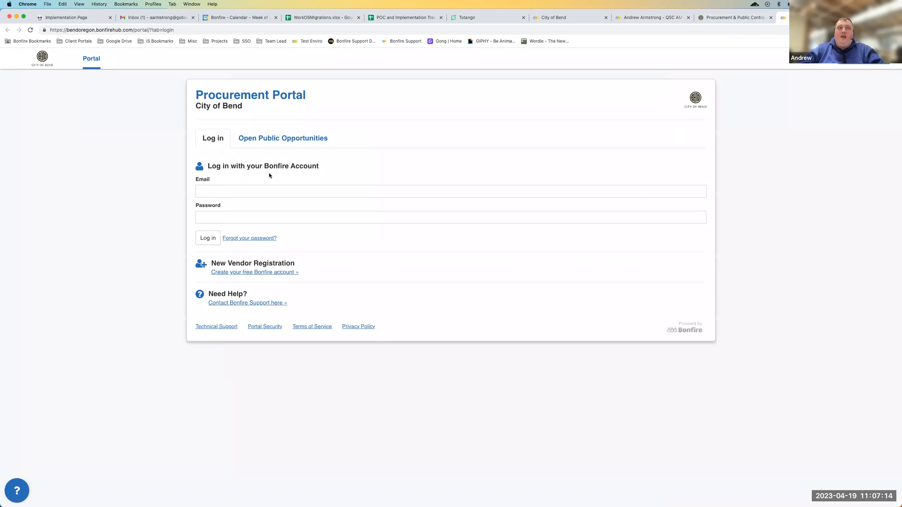
left_click(252, 273)
left_click(343, 191)
type("B")
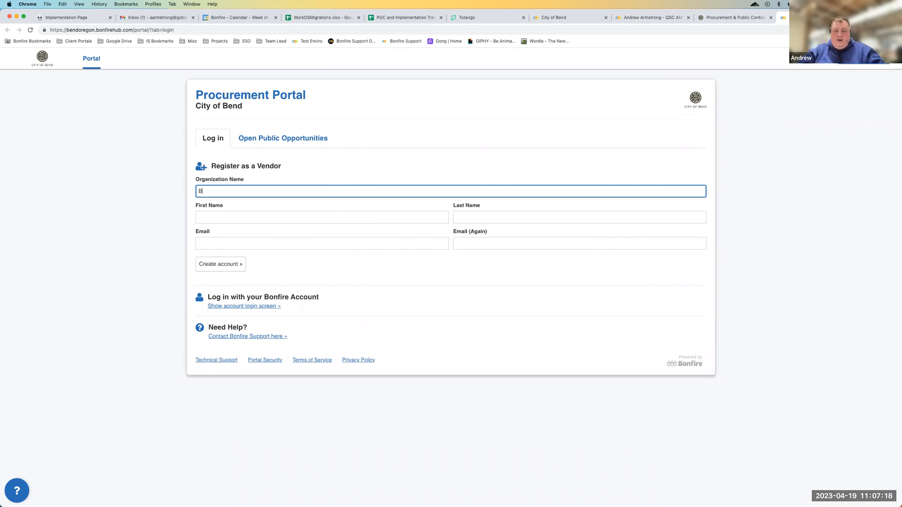
type("onfire")
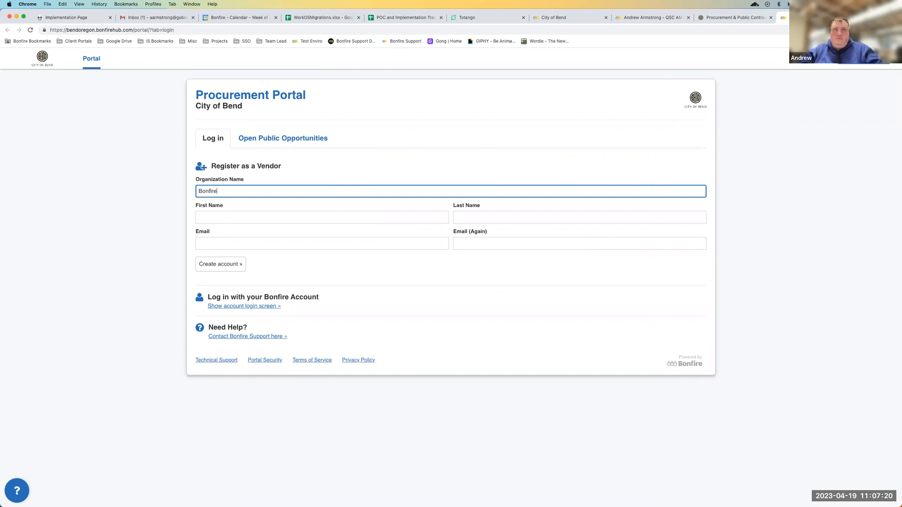
key("Tab")
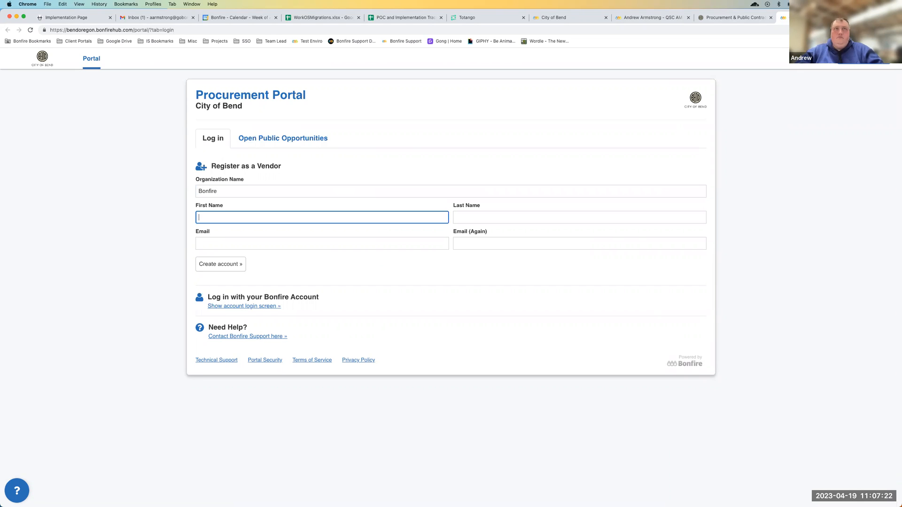
Fill in the vendor contact's first and last name on the registration form
key("Tab")
key("Tab")
Fill in the vendor's email with the suggested work address, extended by a plus-sign alias before the domain
type("a")
key("Down")
key("Tab")
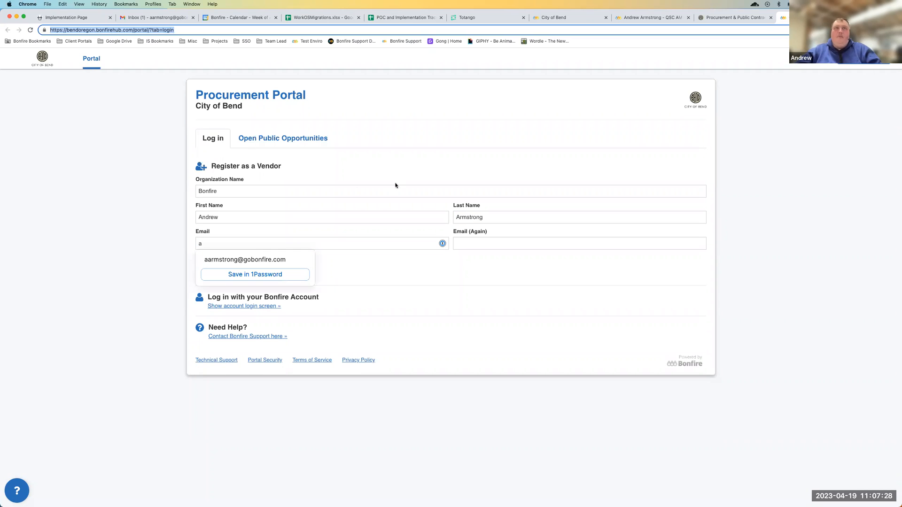
left_click(251, 259)
left_click(290, 239)
type("+")
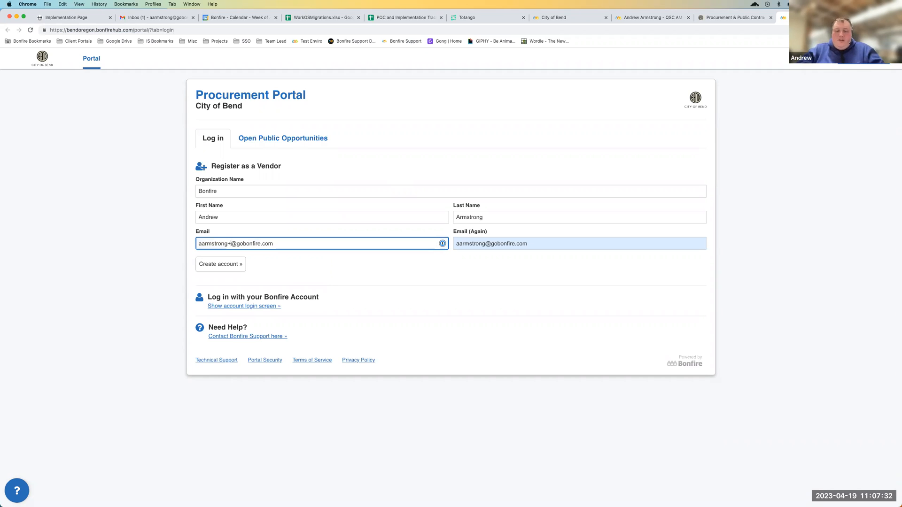
type("BENDVend2")
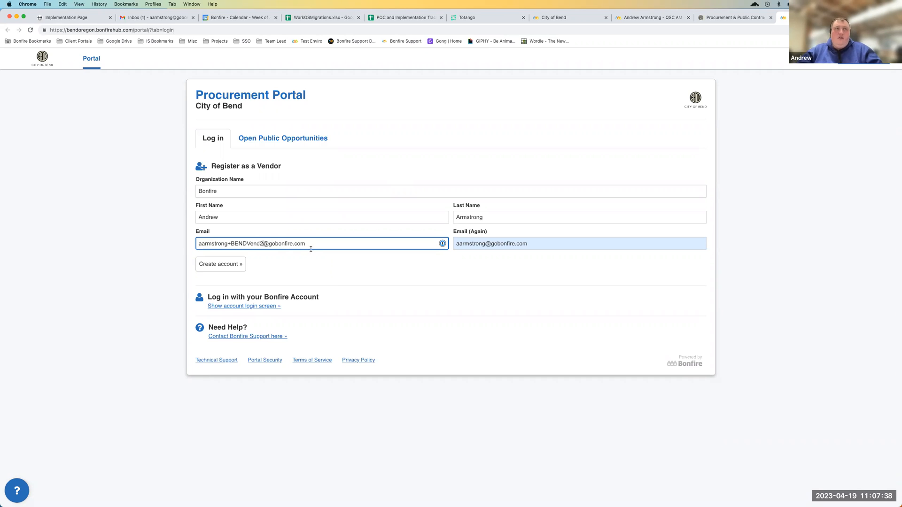
Copy the aliased email into the confirmation field and submit the form to create the vendor account
left_click_drag(311, 249, 124, 242)
key("super+c")
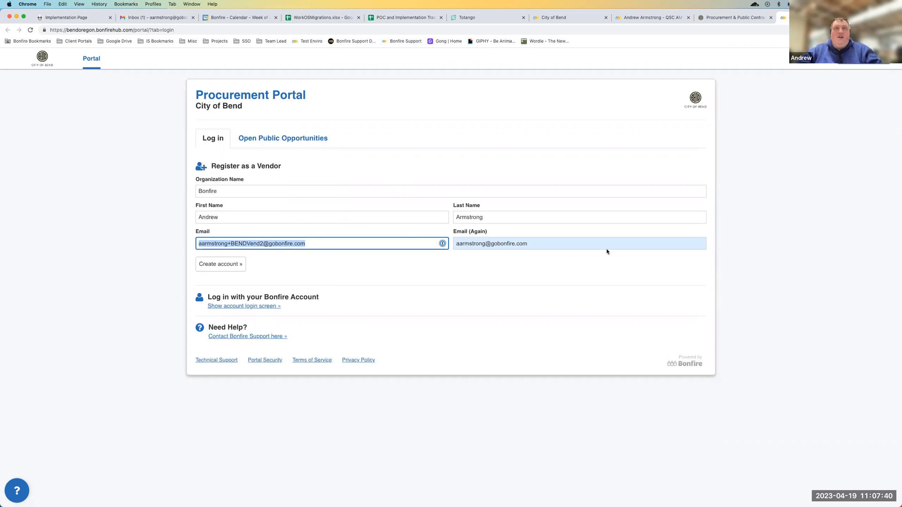
key("Tab")
key("super+v")
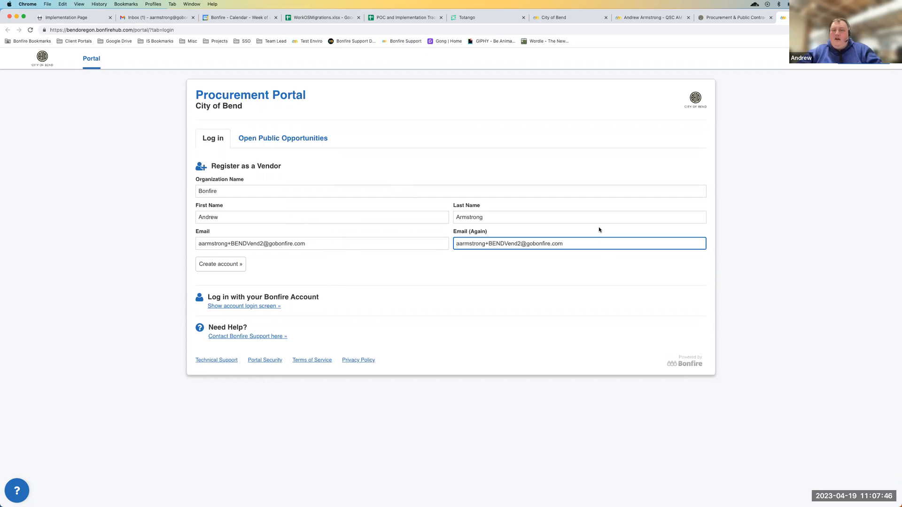
left_click(220, 265)
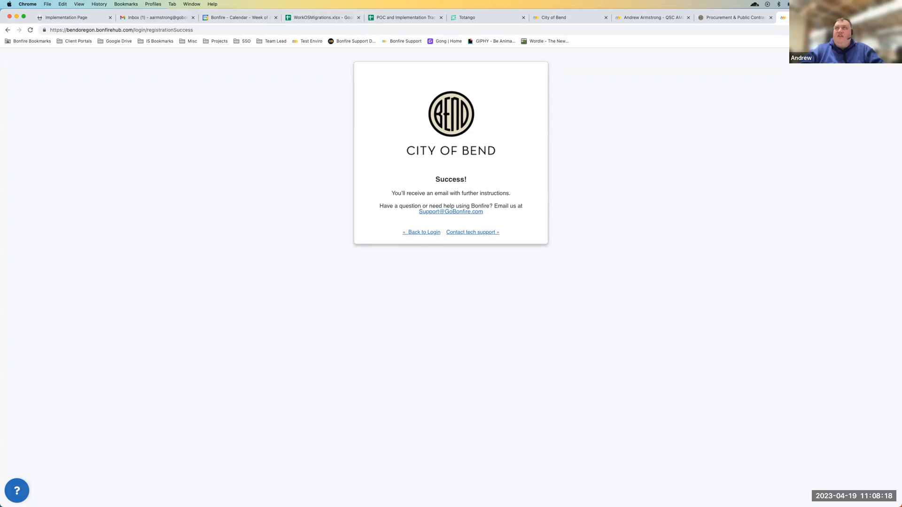
Separate the registration page into its own window, clear the other window away, and show the Bonfire vendor sign-up email maximized
left_click_drag(804, 18, 225, 48)
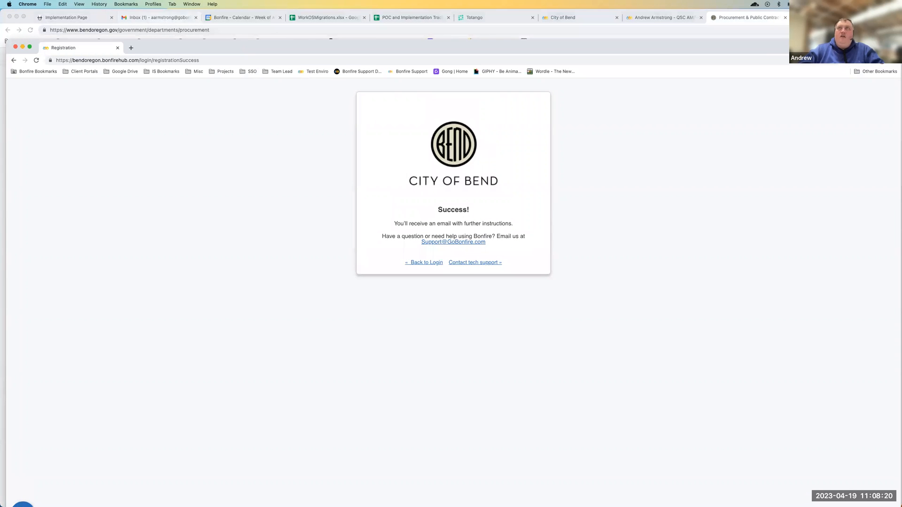
left_click_drag(832, 17, 831, 1)
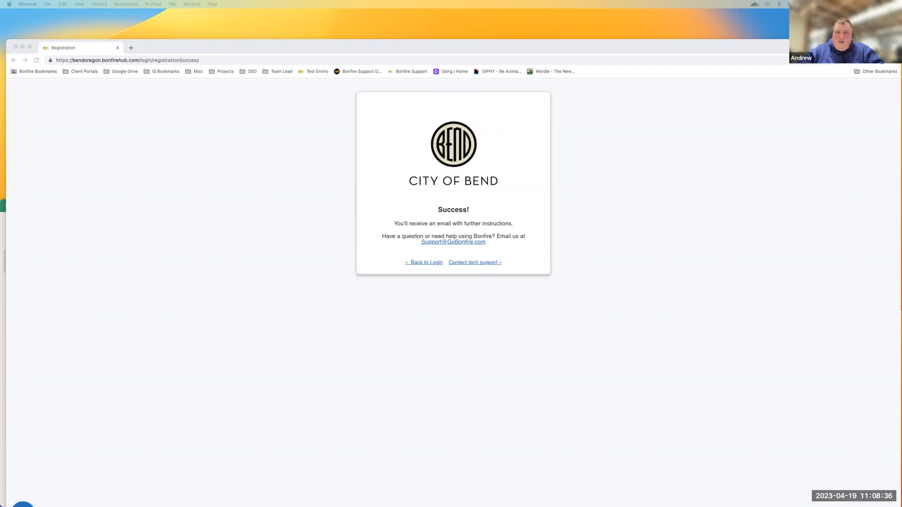
left_click_drag(401, 298, 285, 97)
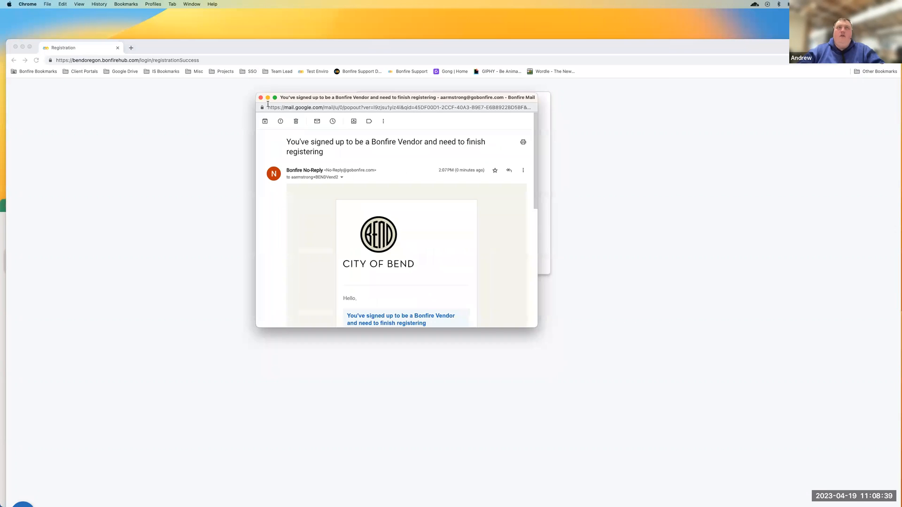
double_click(341, 101)
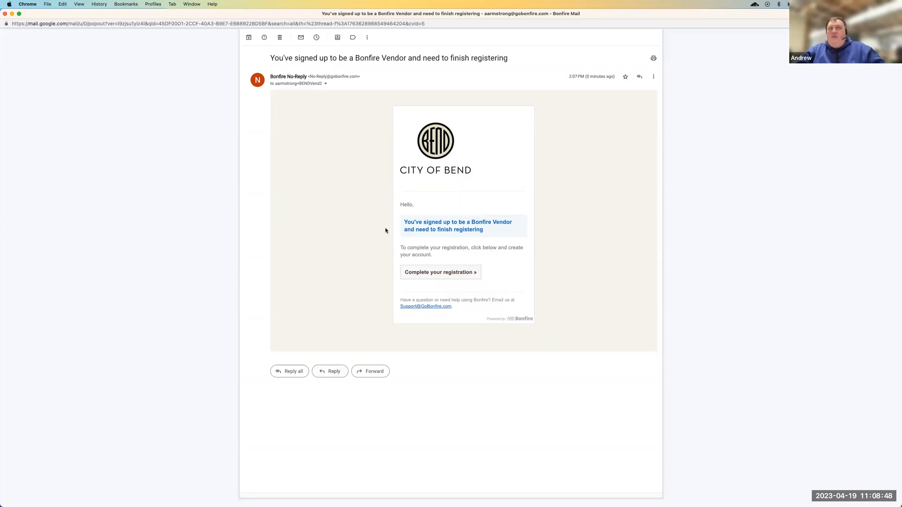
Follow the email's link to complete the registration and bring the Create Account page into view maximized
left_click(421, 272)
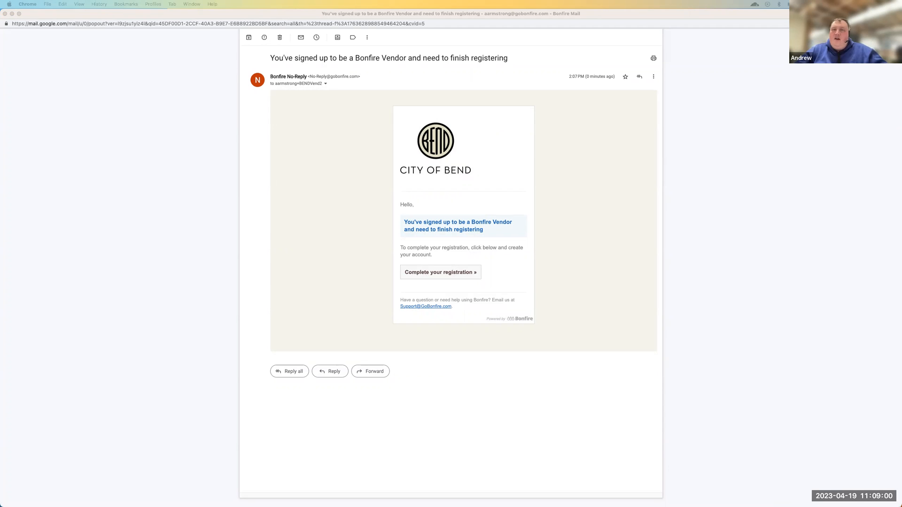
left_click_drag(714, 506, 607, 69)
double_click(529, 67)
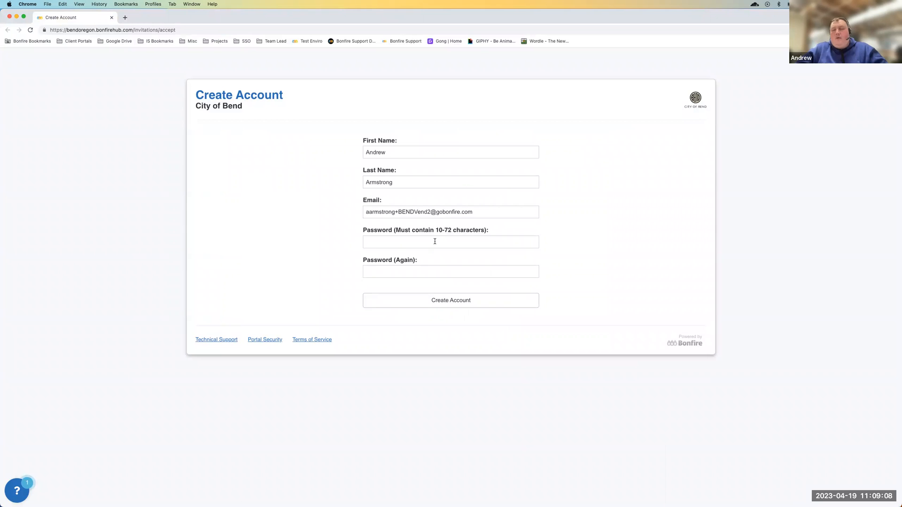
left_click(406, 240)
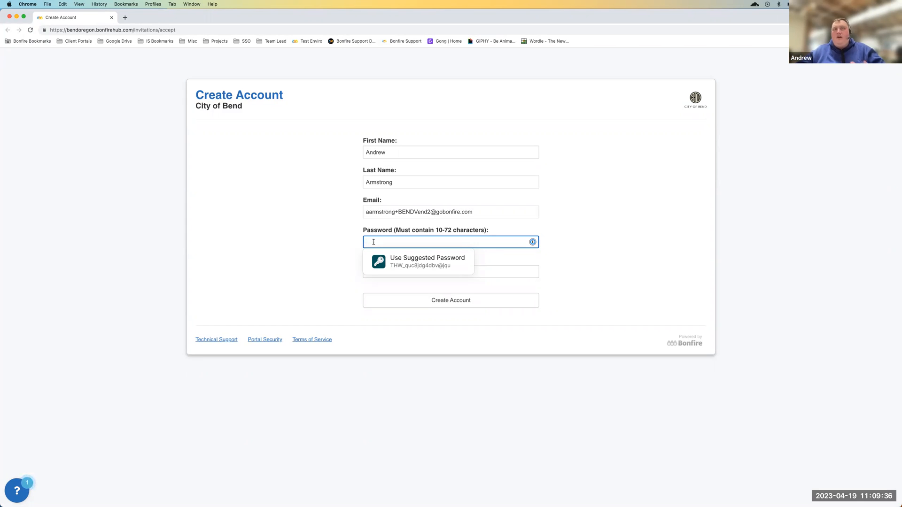
left_click(399, 262)
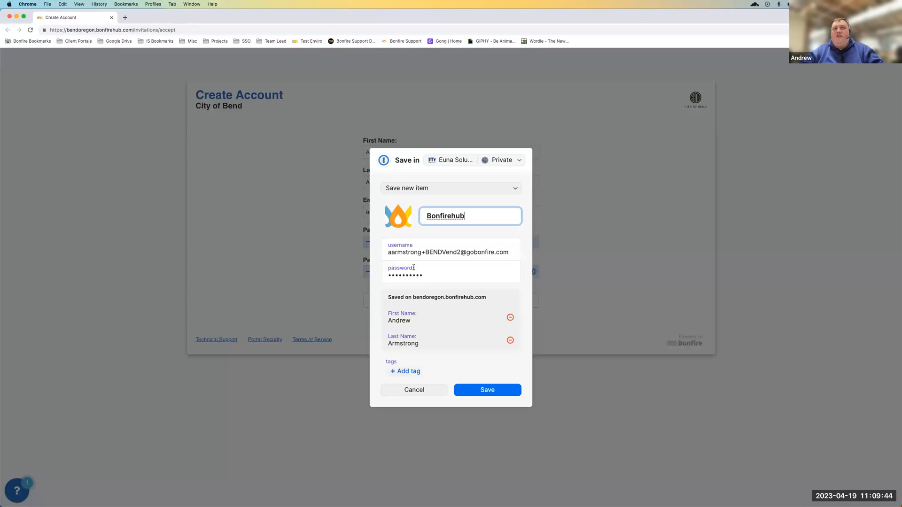
key("super+a")
type("Vendor2")
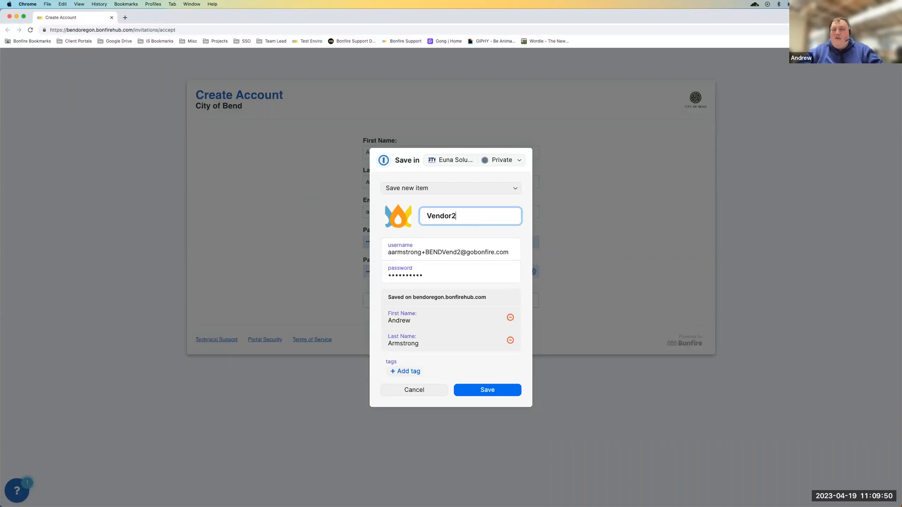
left_click(427, 390)
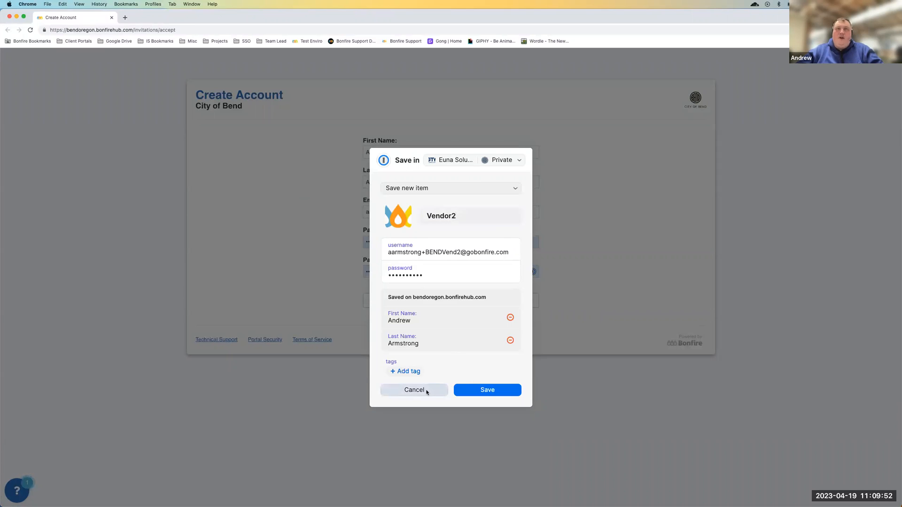
Enter a self-chosen account password in the Password field in place of the suggested one
type("••••")
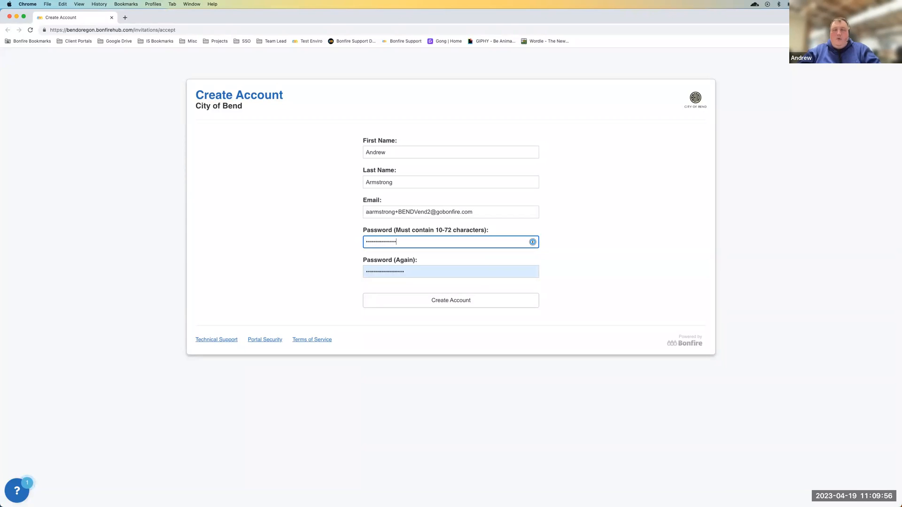
key("super+a")
key("Tab")
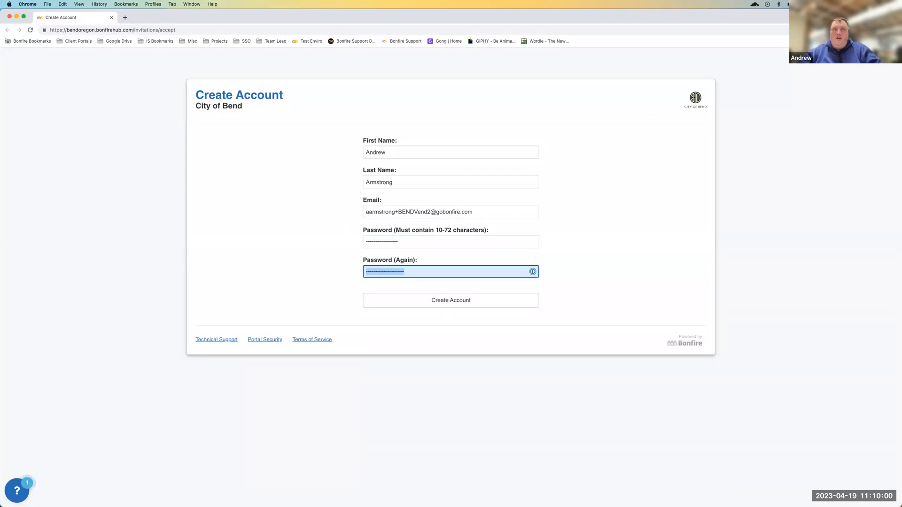
Re-enter the chosen account password in the Password (Again) field and submit the form to create the account
key("super+v")
key("super+a")
key("BackSpace")
key("super+v")
key("super+a")
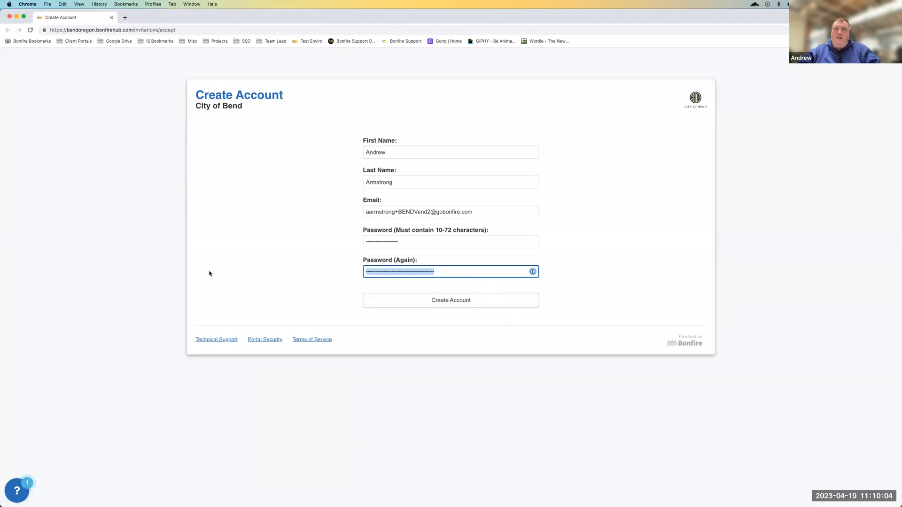
type("•••••••")
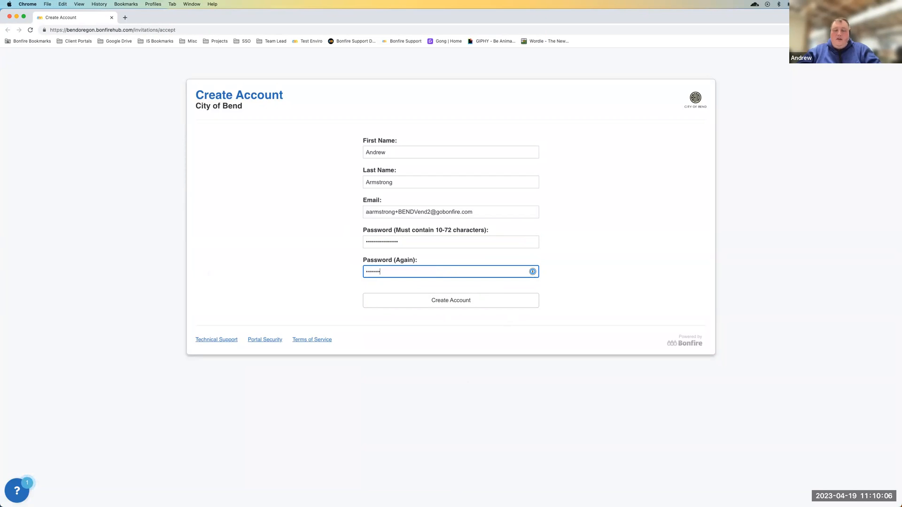
type("•••")
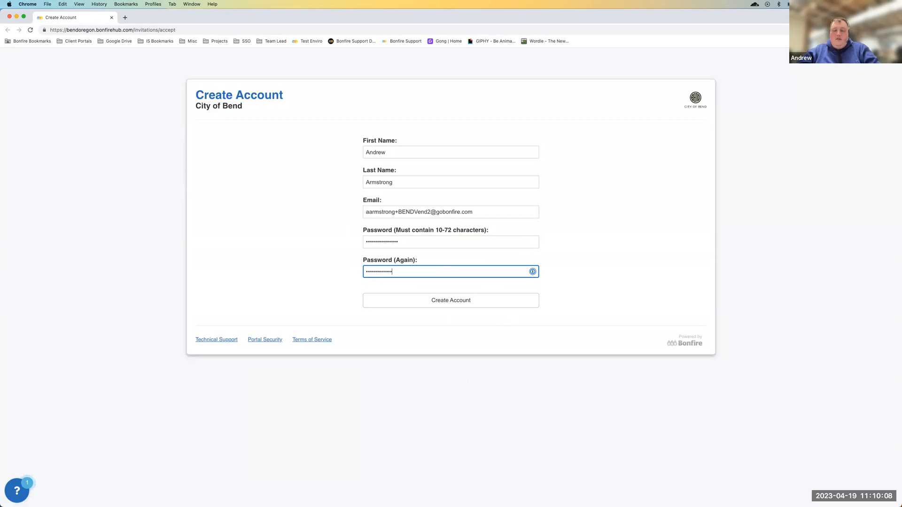
left_click(472, 299)
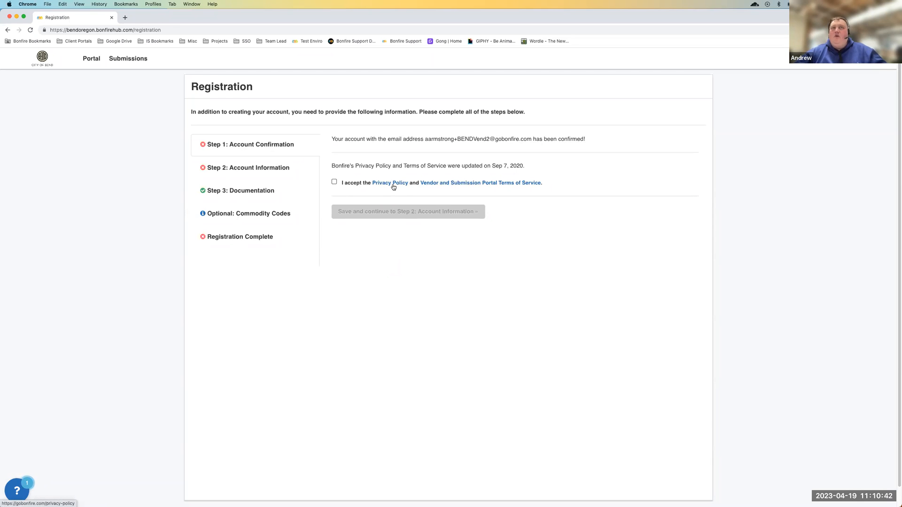
Accept the Privacy Policy and Vendor and Submission Portal Terms of Service, and continue to Step 2: Account Information
left_click(335, 183)
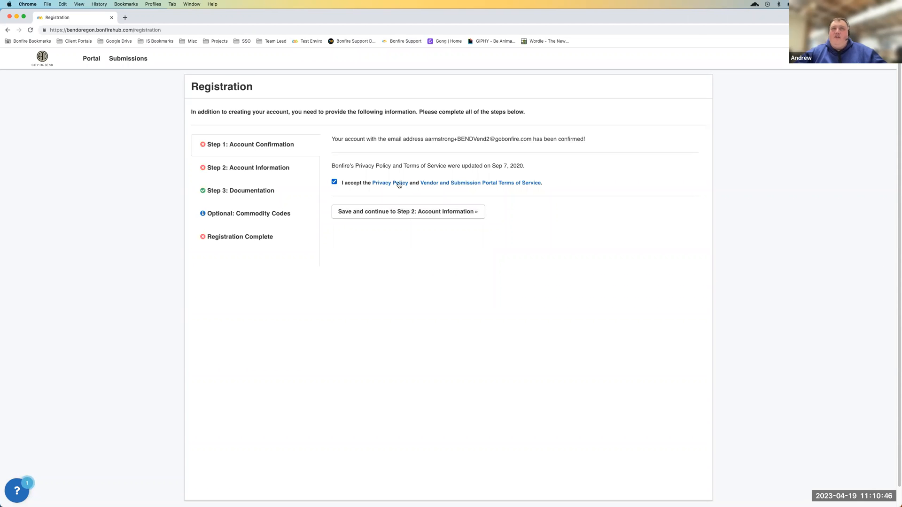
left_click(398, 213)
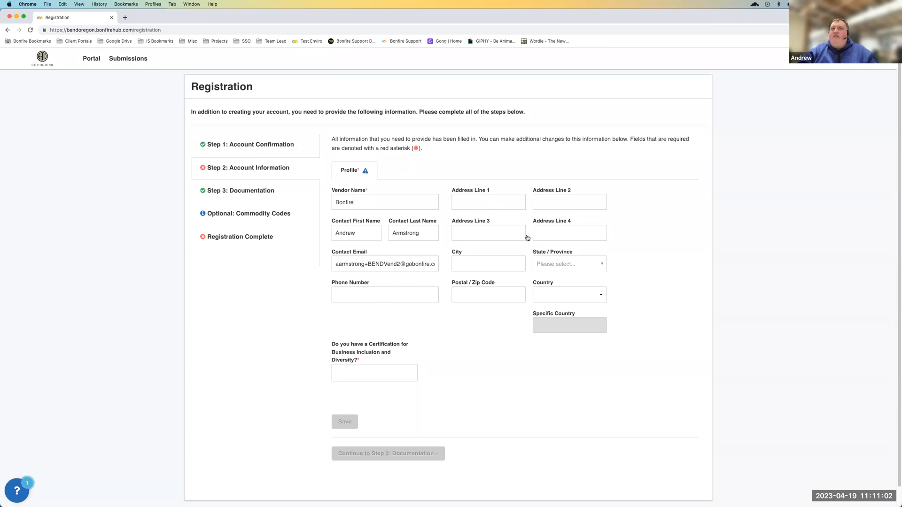
Enter the contact's phone number in the vendor profile
left_click(391, 291)
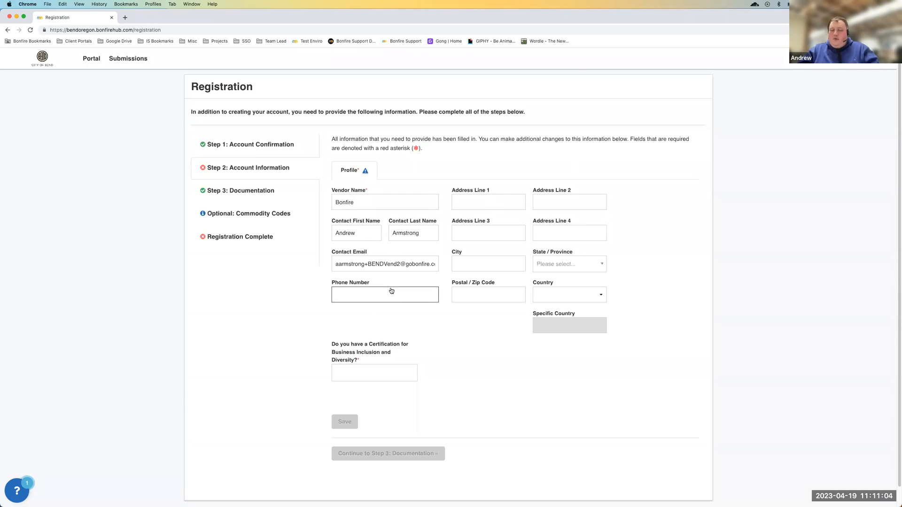
type("555.")
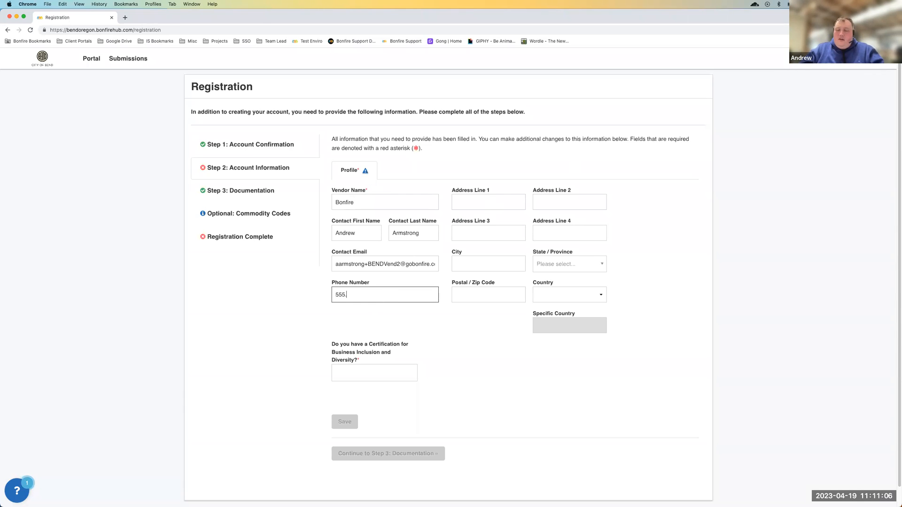
type("494.8976")
Fill in the vendor's street address in Address Line 1 and the city, without using the suggested autofill identity
left_click(474, 201)
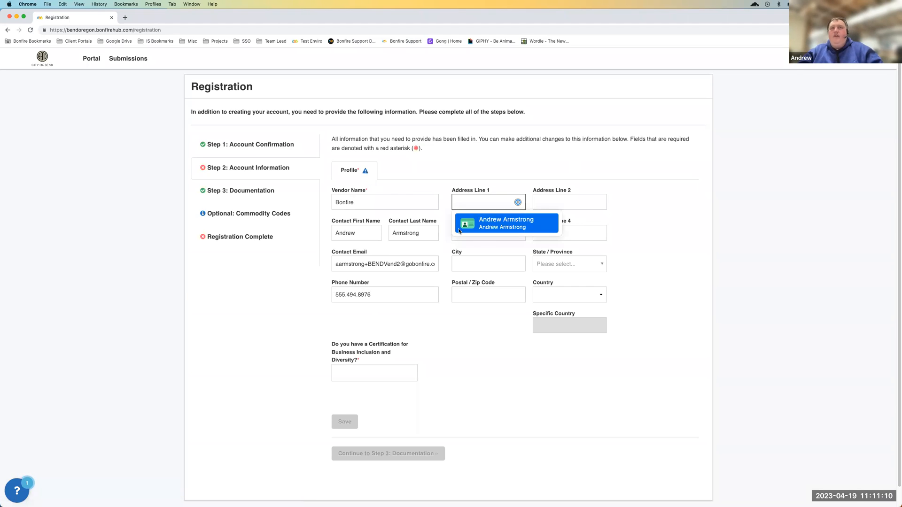
left_click(474, 201)
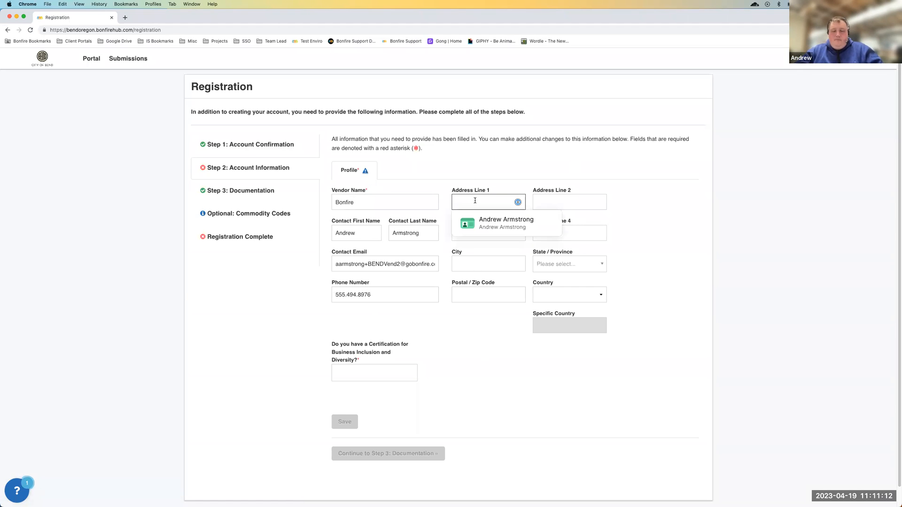
type("123 Main St")
key("Tab")
key("Tab")
key("Tab")
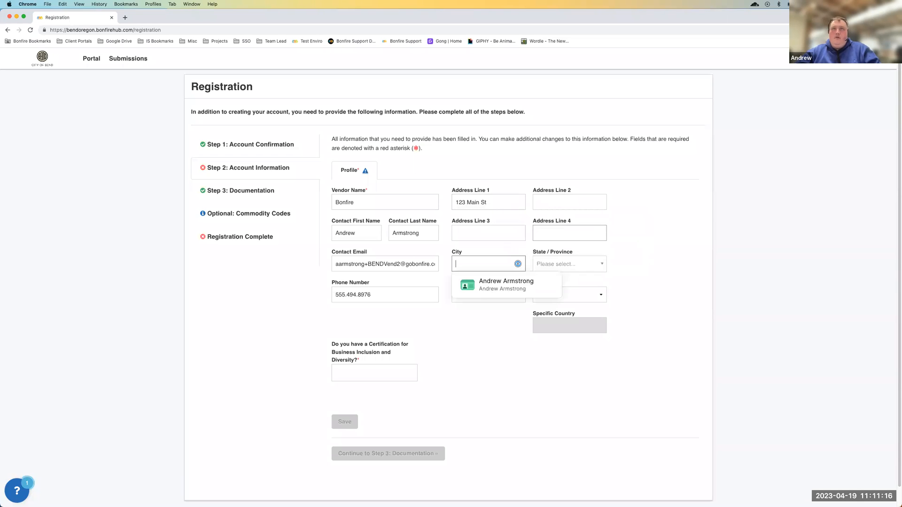
type("Fakerville")
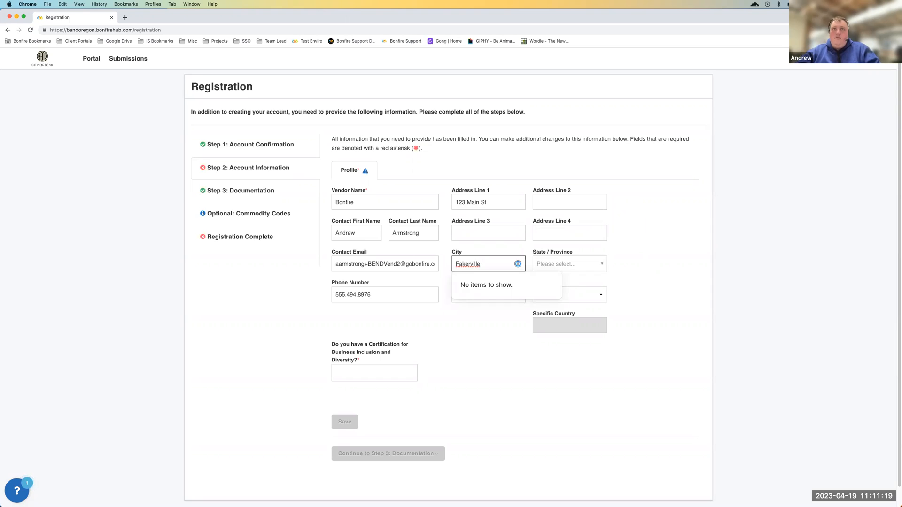
key("Tab")
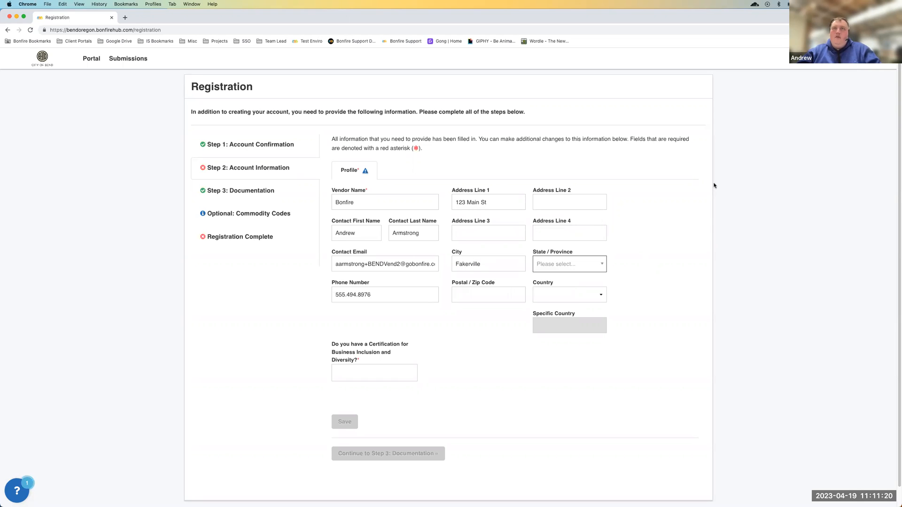
Set the vendor profile's country to US and its state to Oregon
left_click(565, 263)
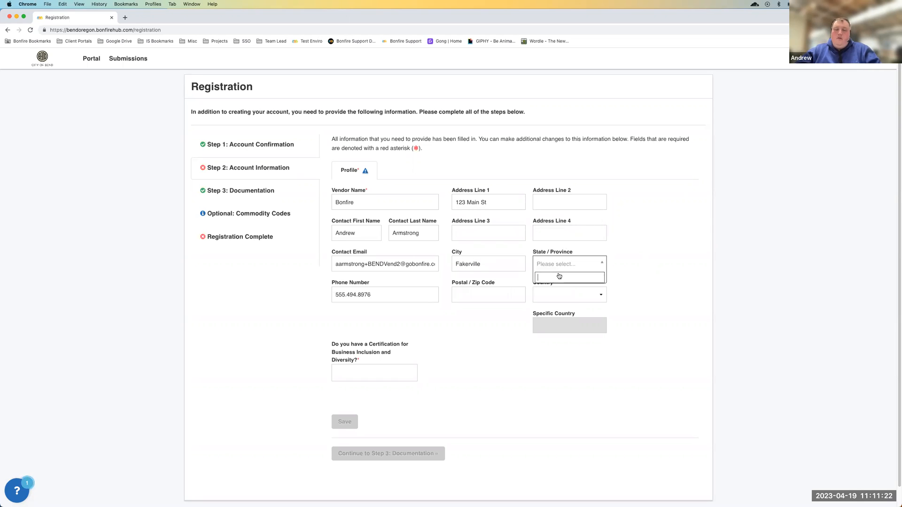
left_click(559, 296)
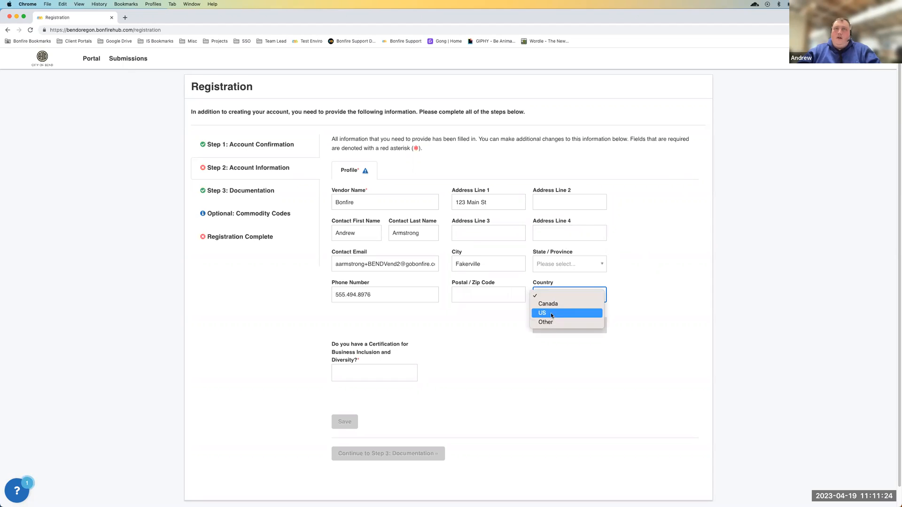
left_click(552, 315)
left_click(567, 267)
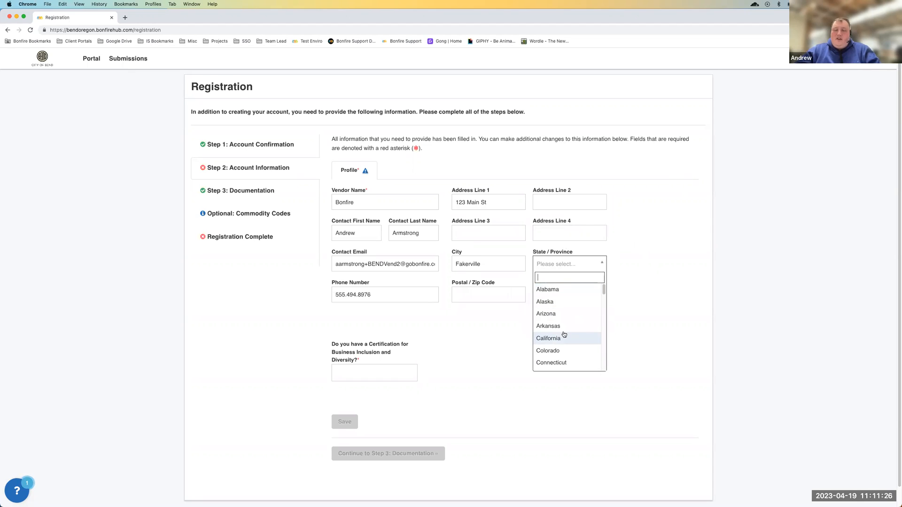
type("or")
scroll(580, 349, "down", 1)
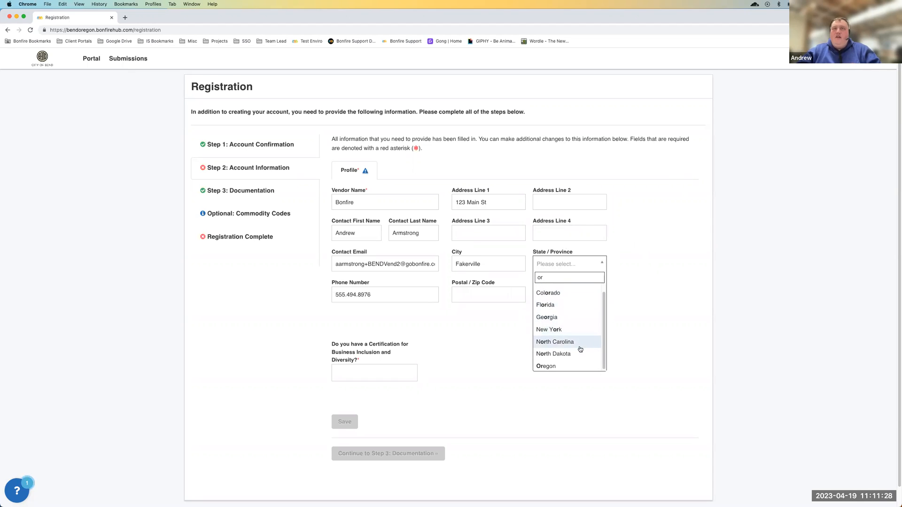
left_click(559, 365)
Enter the vendor's postal code in the profile
left_click(494, 291)
type("12345")
key("Tab")
left_click(516, 372)
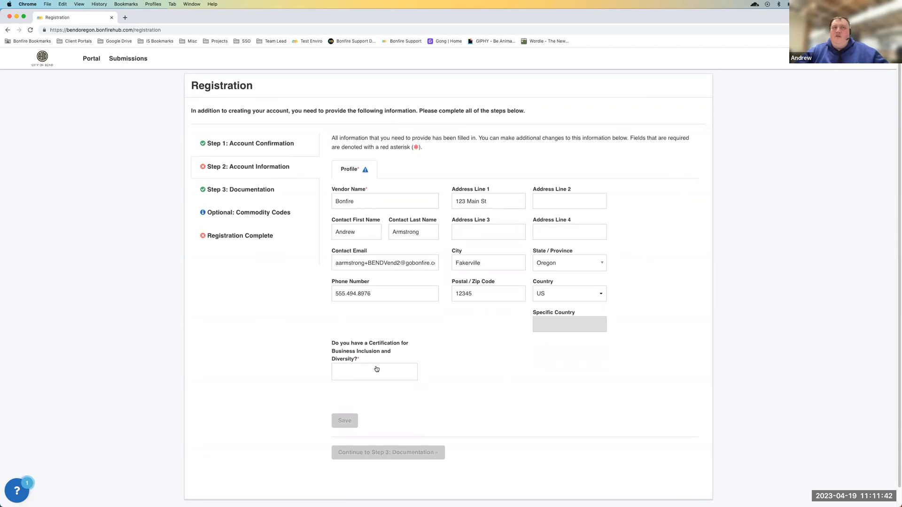
Review the Business Inclusion and Diversity certification options, choose None of the Above, and save the profile
left_click(359, 370)
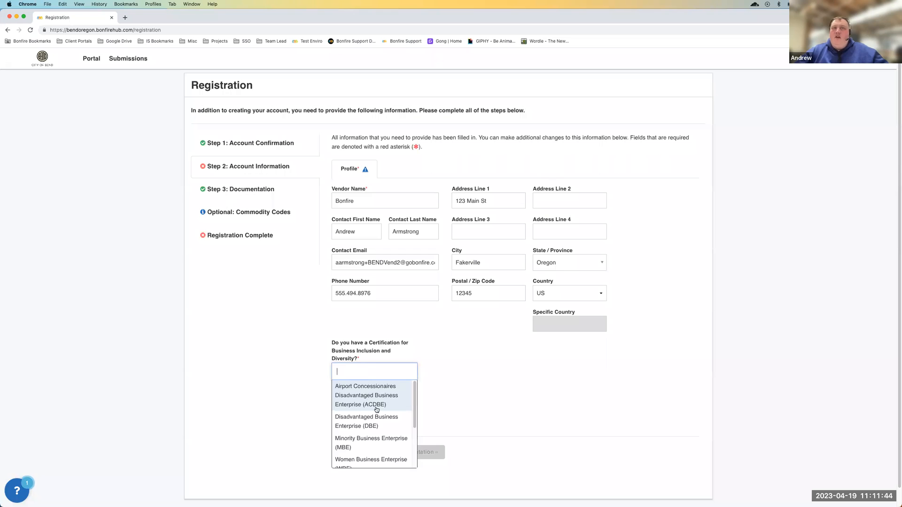
scroll(380, 413, "down", 1)
scroll(380, 413, "down", 2)
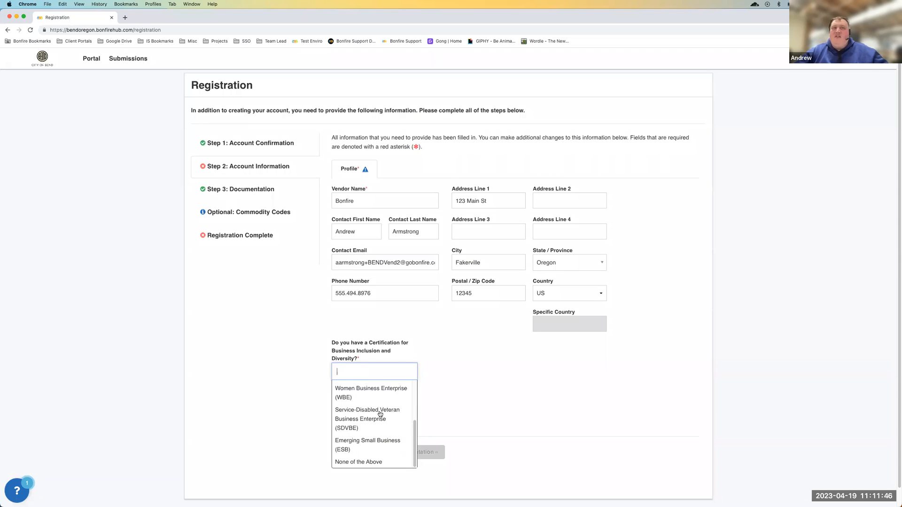
scroll(375, 442, "up", 3)
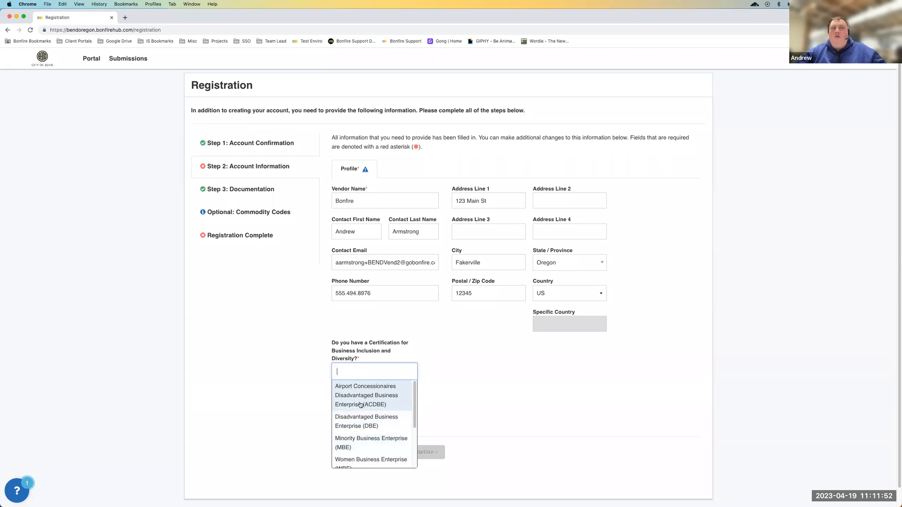
scroll(368, 435, "down", 2)
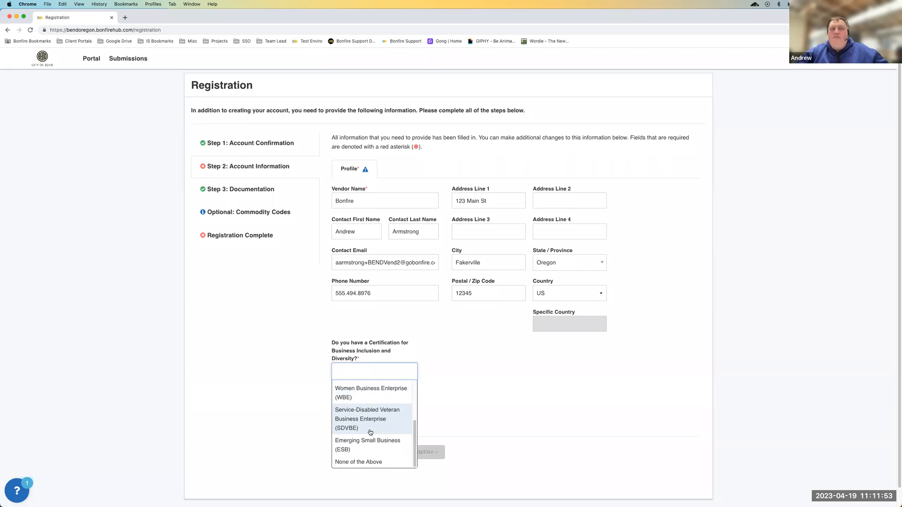
left_click(359, 462)
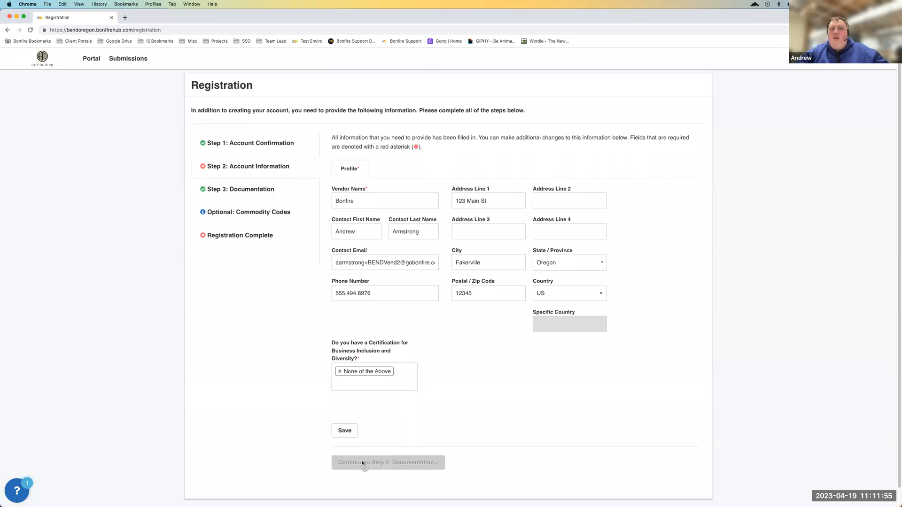
left_click(350, 432)
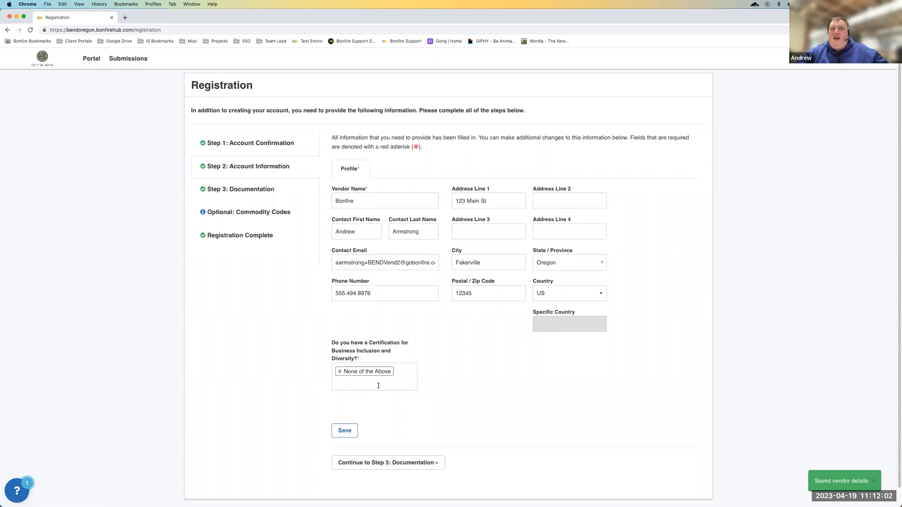
Replace the certification answer with Disadvantaged Business Enterprise (DBE) and save the vendor details
left_click(341, 373)
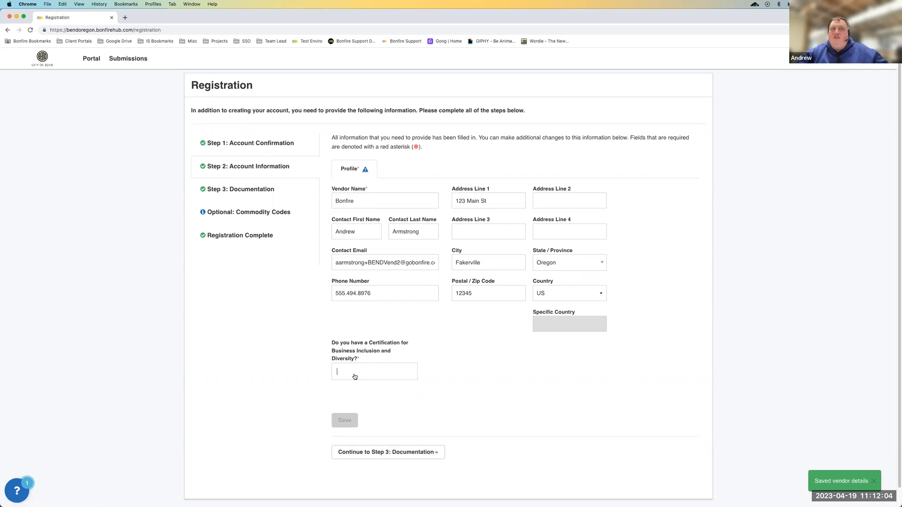
left_click(353, 375)
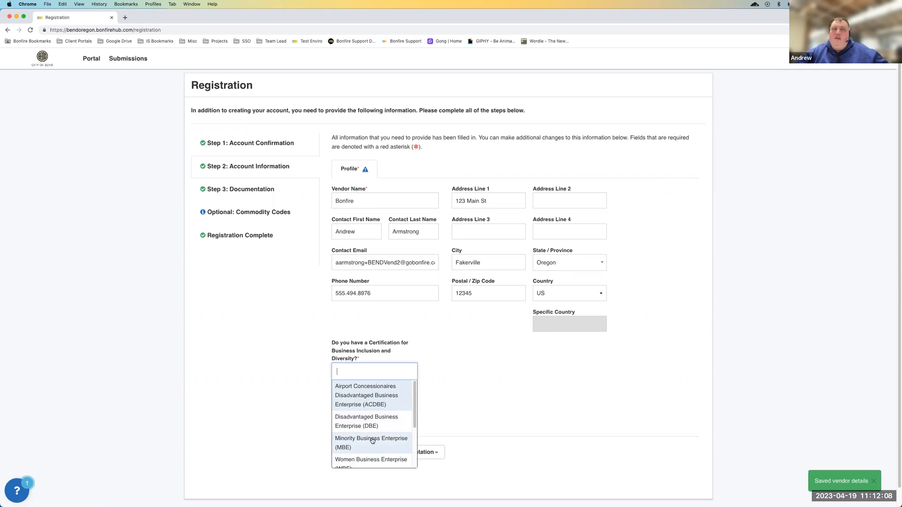
left_click(367, 424)
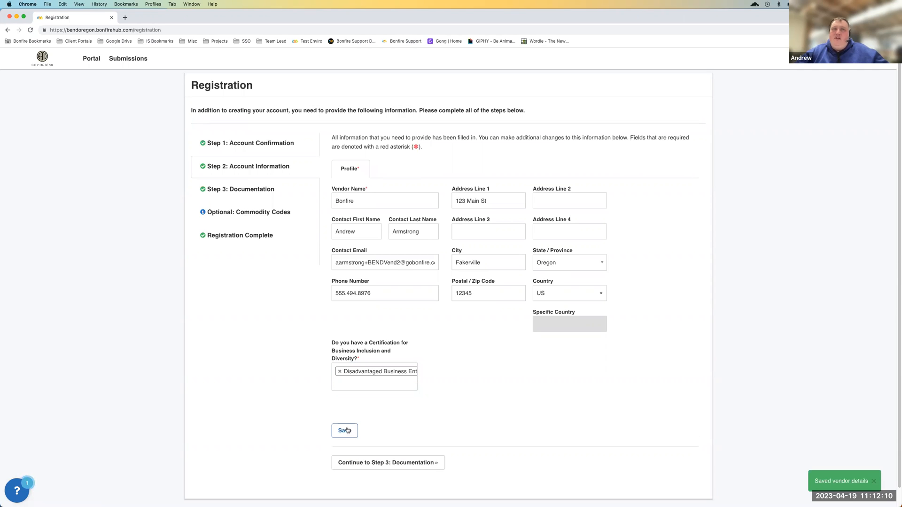
left_click(345, 431)
View the COBID Certification upload request in Step 3: Documentation and return to the account information
left_click(254, 192)
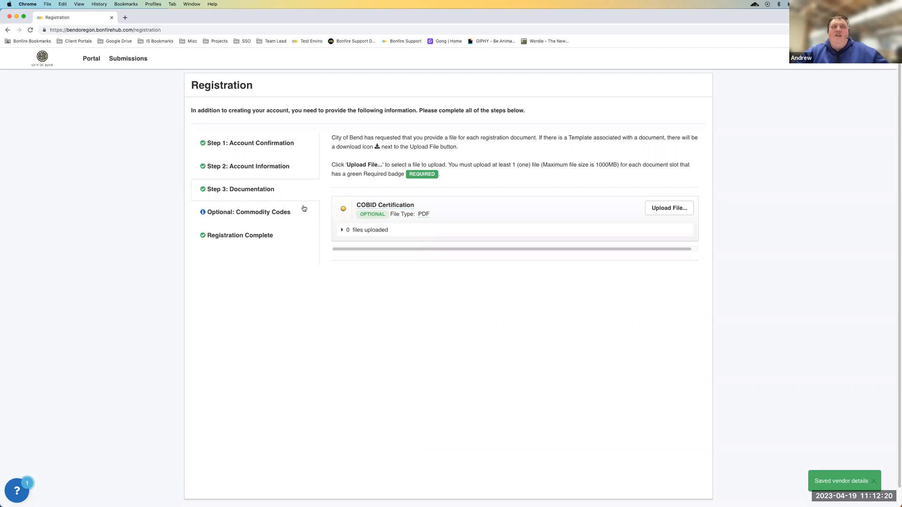
left_click(246, 167)
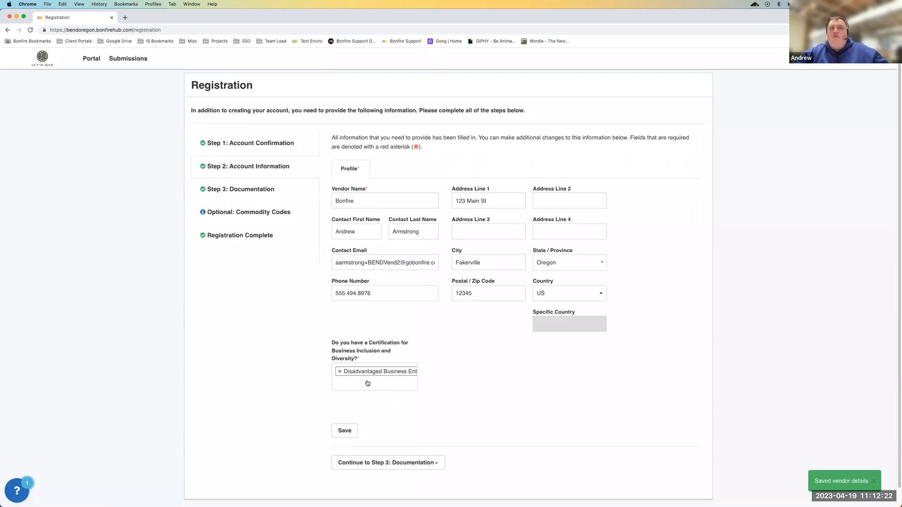
Browse the NIGP codes in the optional Commodity Codes section and add code 005, Abrasives
left_click(231, 212)
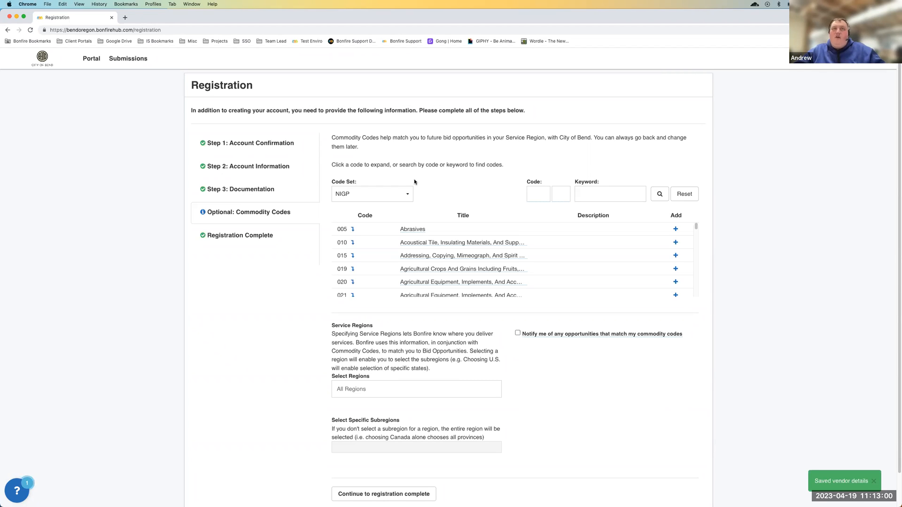
scroll(432, 263, "down", 1)
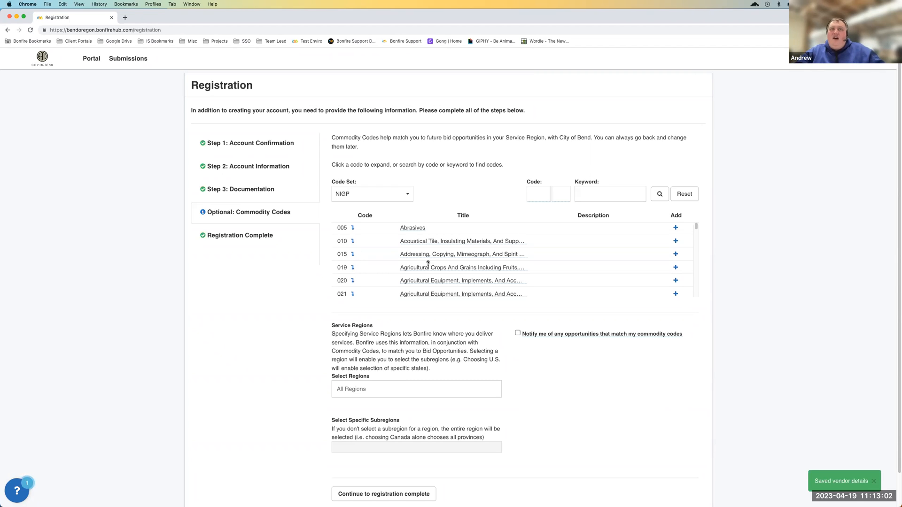
scroll(427, 264, "up", 1)
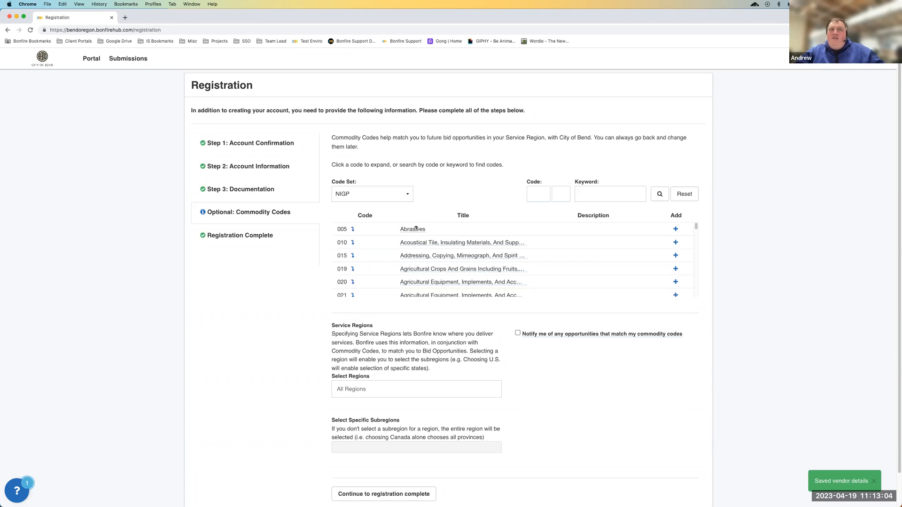
left_click(675, 230)
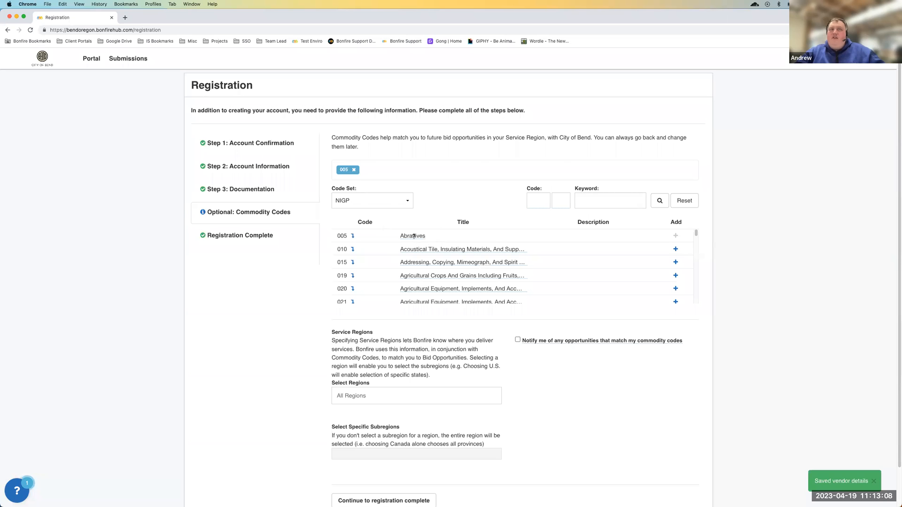
Choose United States as the service region for matching bid opportunities
scroll(426, 380, "down", 2)
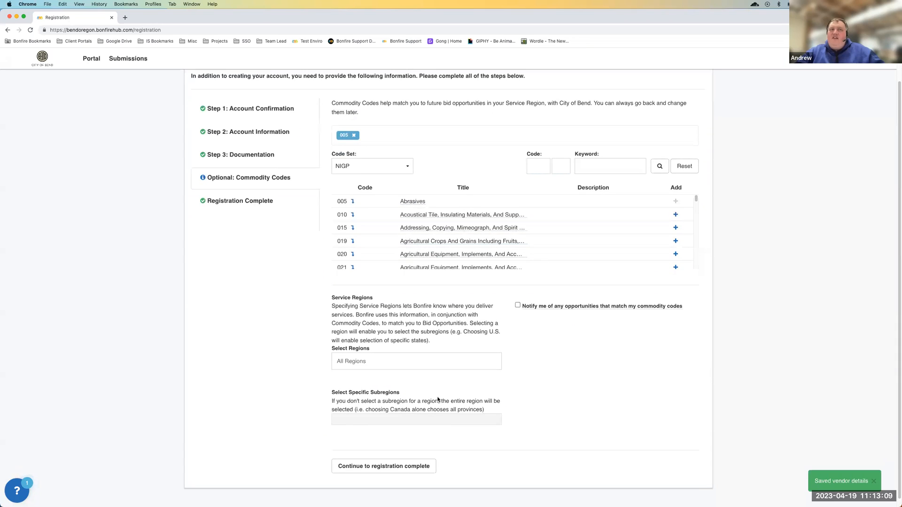
left_click(386, 363)
left_click(363, 390)
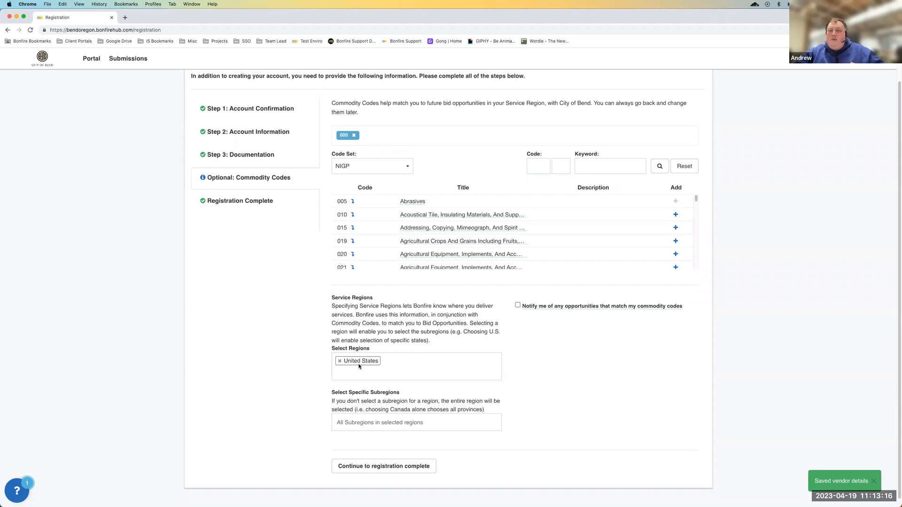
Choose Oregon as the specific subregion and look through the other available United States subregions
left_click(345, 422)
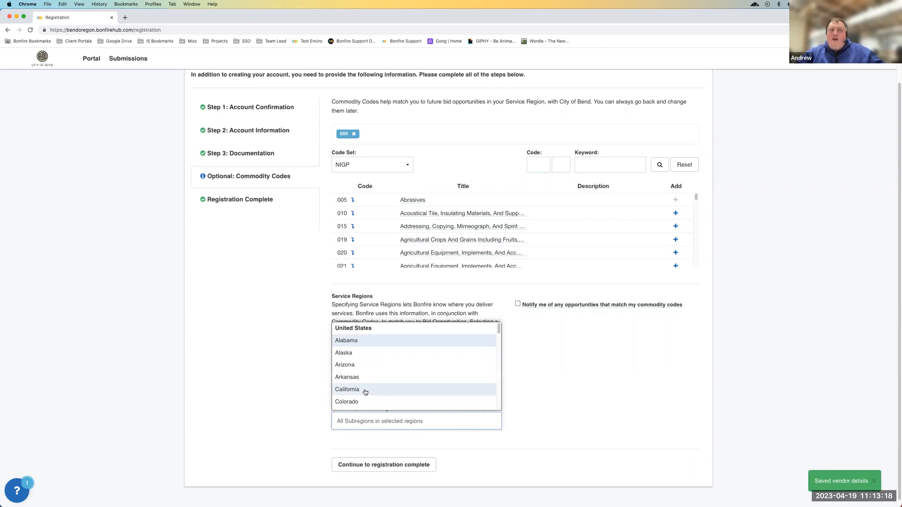
scroll(365, 392, "down", 5)
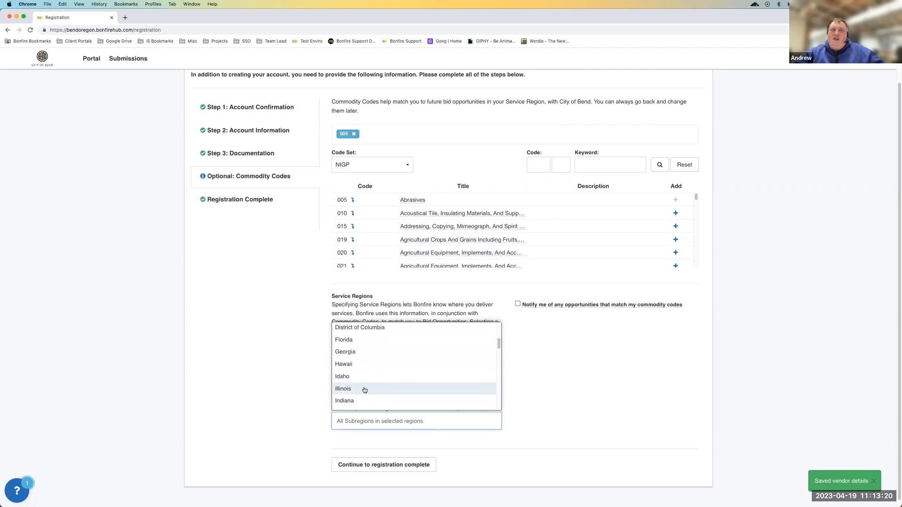
scroll(364, 390, "down", 7)
scroll(365, 390, "down", 5)
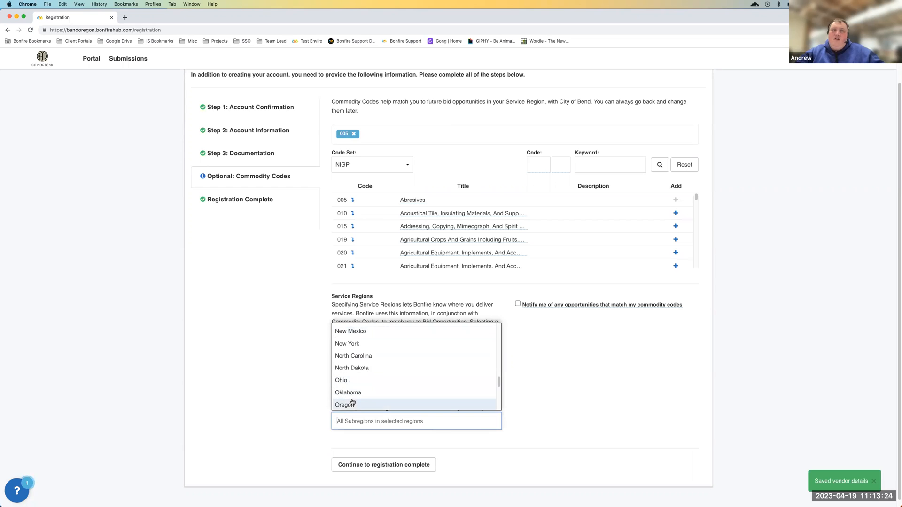
left_click(353, 404)
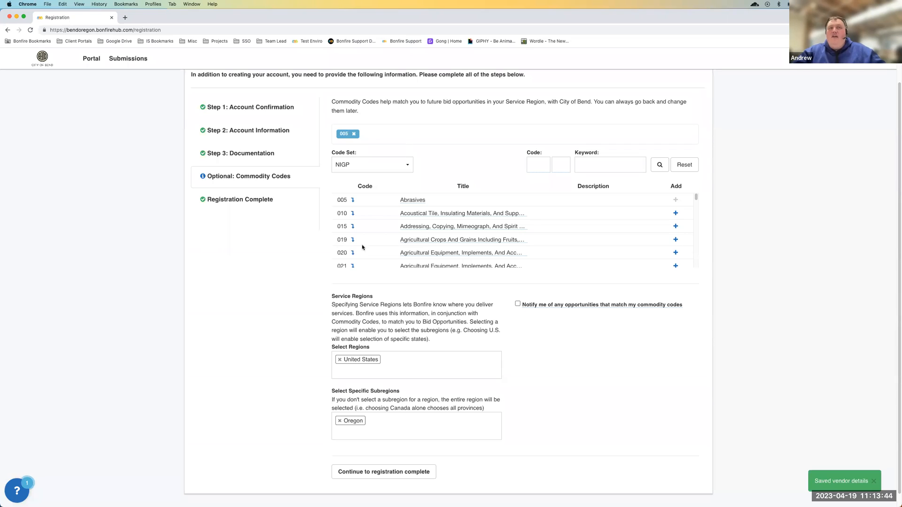
left_click(392, 431)
scroll(378, 372, "down", 3)
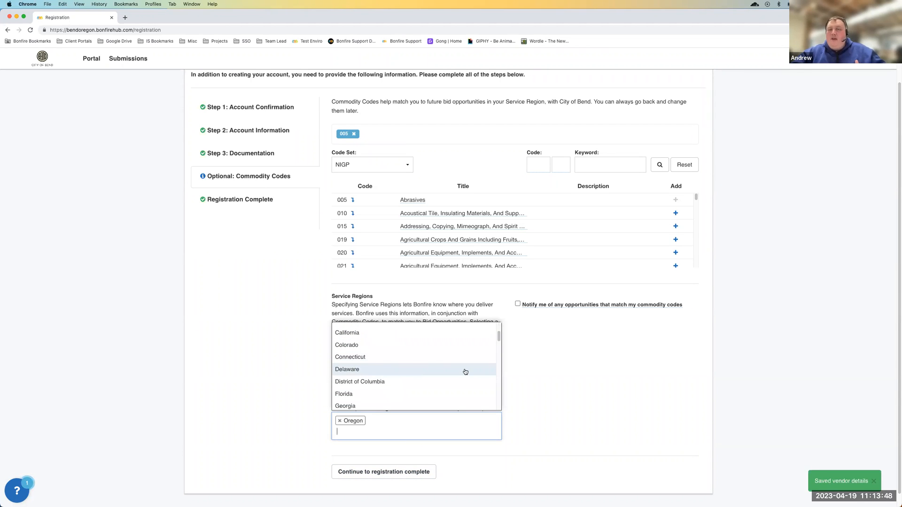
left_click(656, 390)
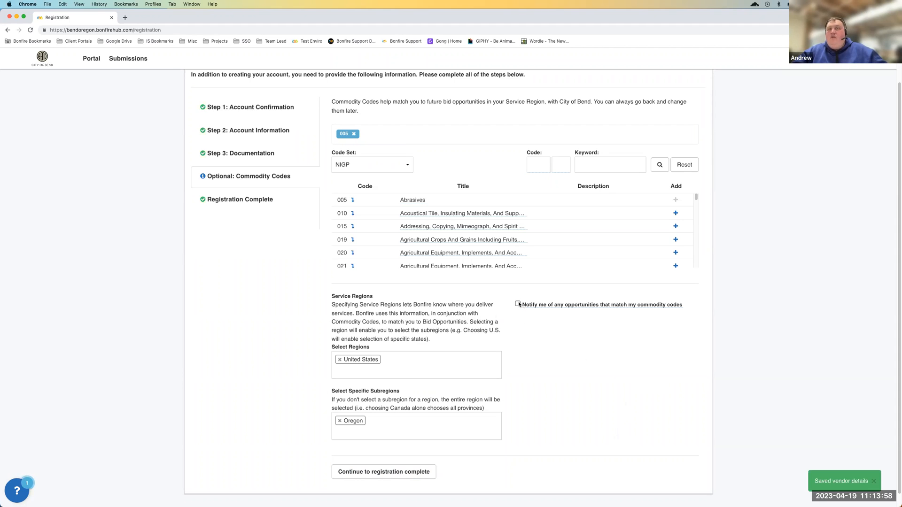
Turn on notifications for any opportunities that match the vendor's commodity codes
mouse_move(559, 304)
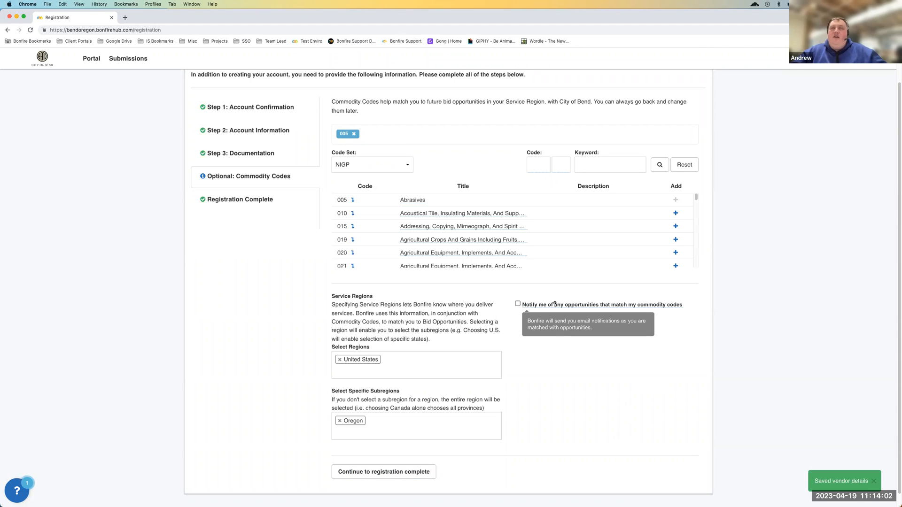
left_click(517, 304)
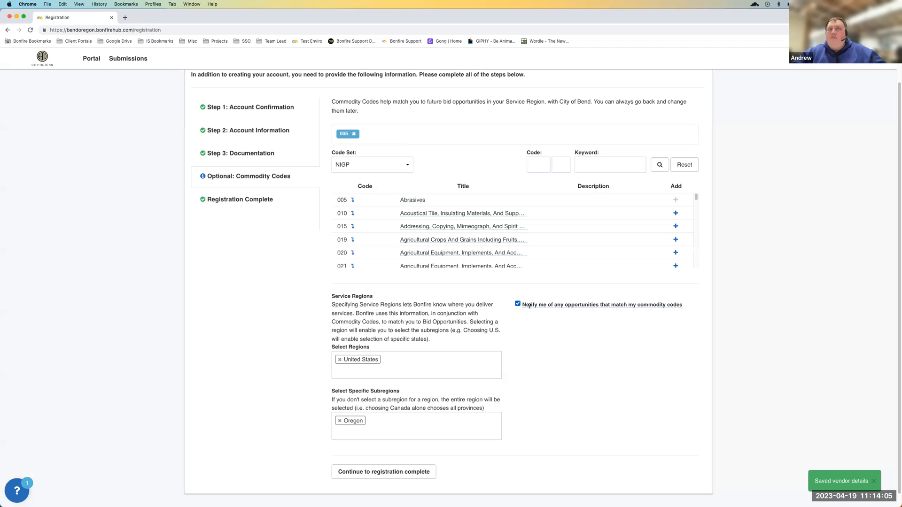
mouse_move(529, 306)
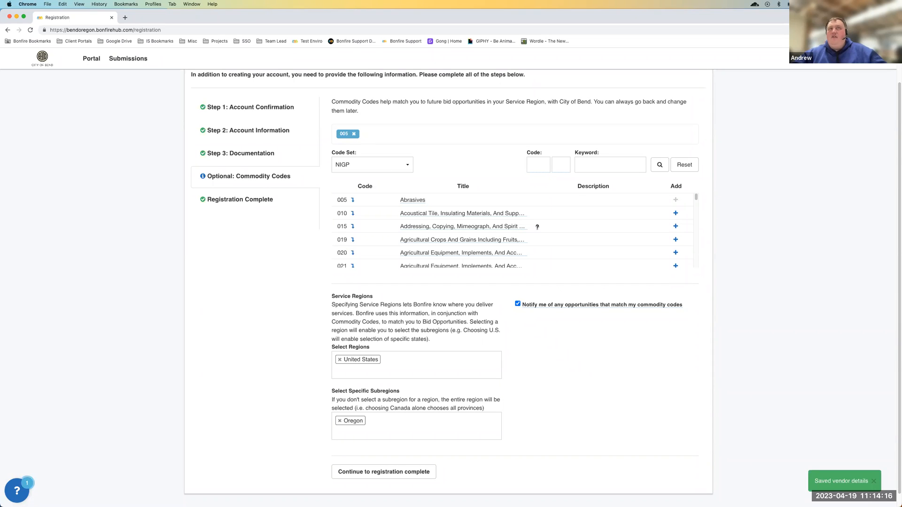
Expand commodity code 005 and replace it in the selection with subcode 00521, Abrasives, Sandblasting, Metal
left_click(353, 200)
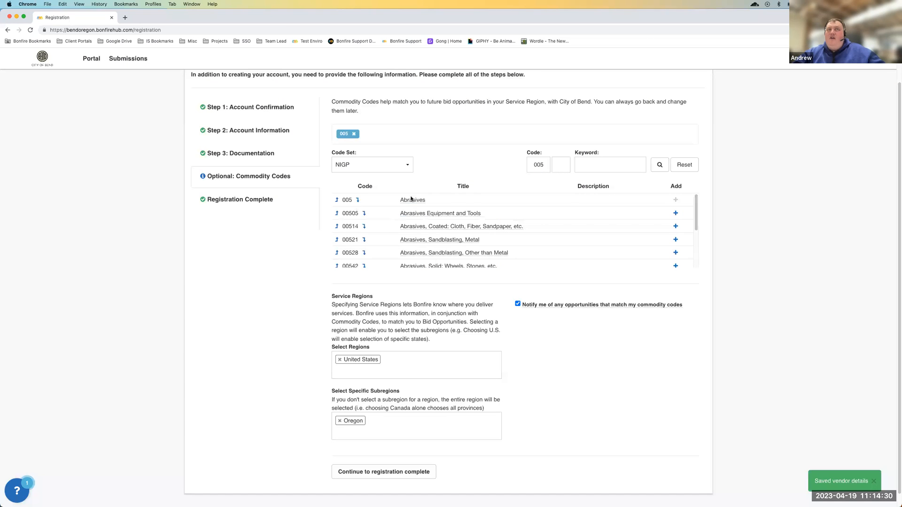
left_click(354, 134)
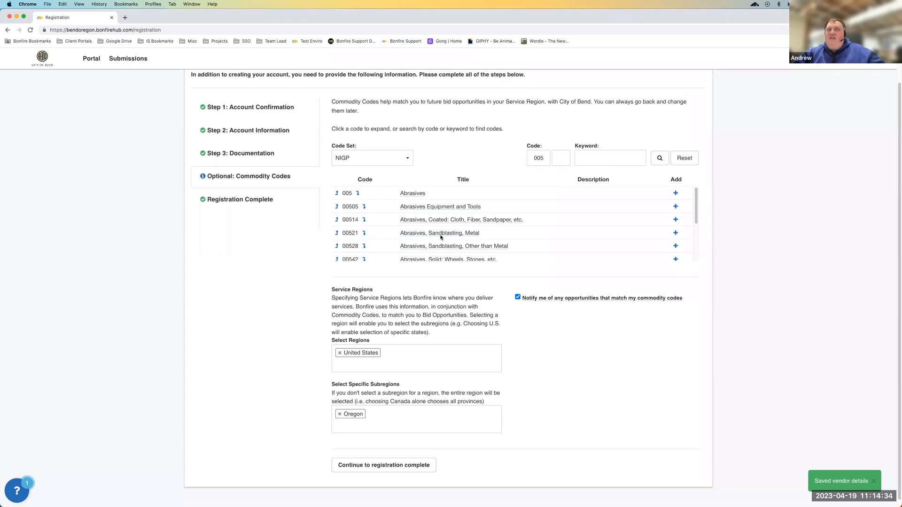
scroll(437, 232, "down", 1)
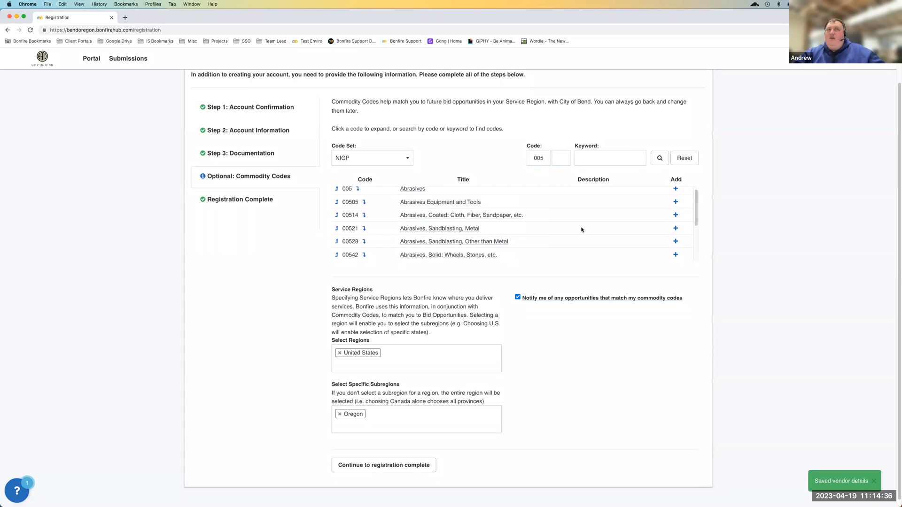
left_click(675, 228)
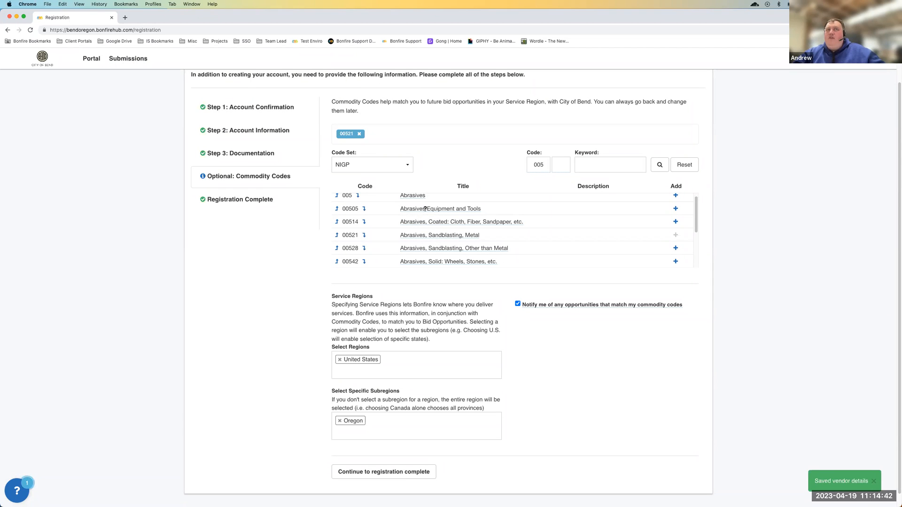
Examine the list of subcodes under Abrasives and the selected commodity code
scroll(424, 210, "down", 1)
scroll(363, 244, "down", 4)
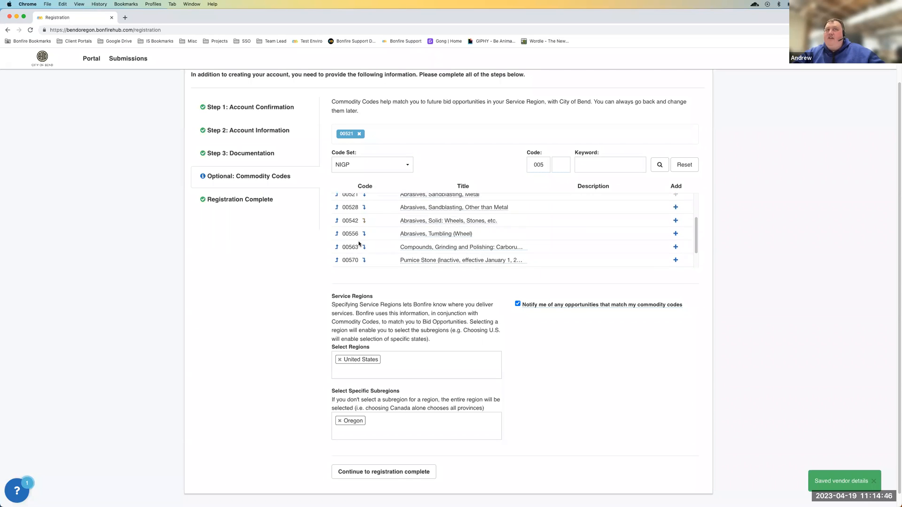
scroll(360, 243, "up", 5)
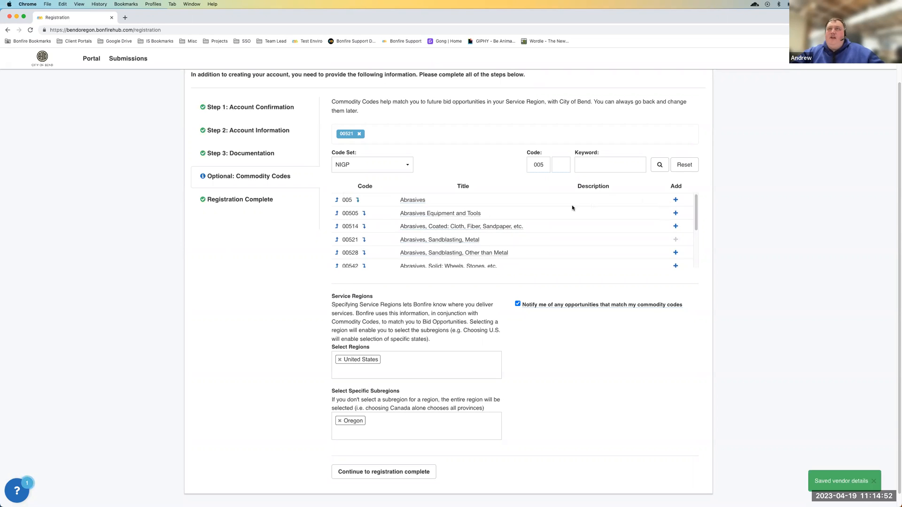
mouse_move(345, 132)
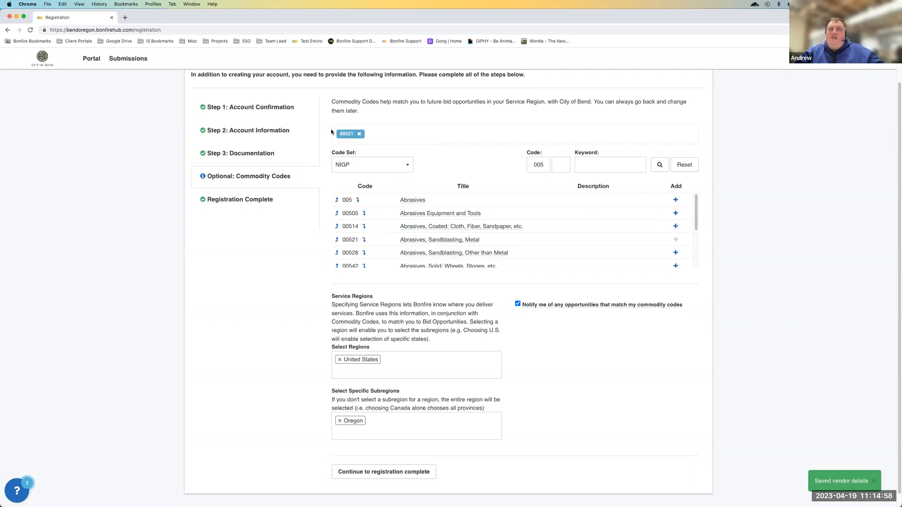
scroll(434, 233, "down", 3)
scroll(437, 239, "down", 3)
scroll(426, 232, "up", 5)
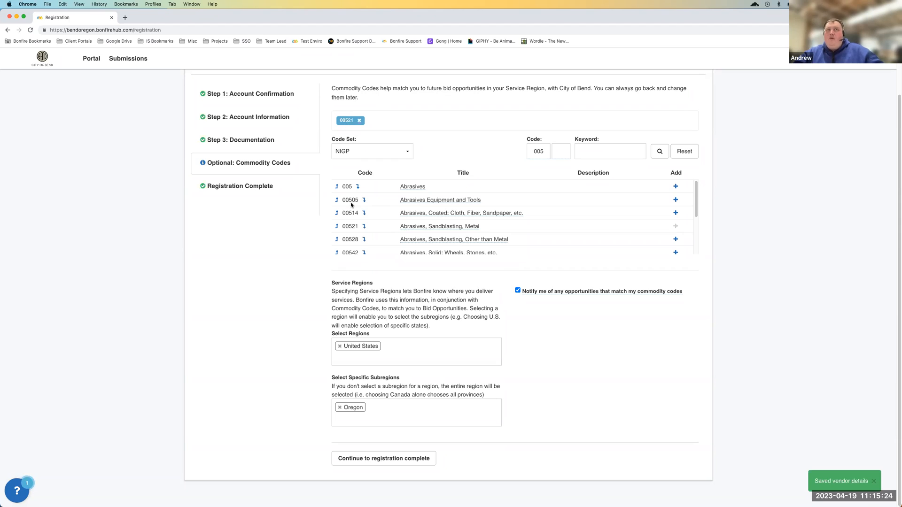
Add subcodes 00528, 00542 and 00514 to the selected commodity codes
scroll(426, 214, "down", 3)
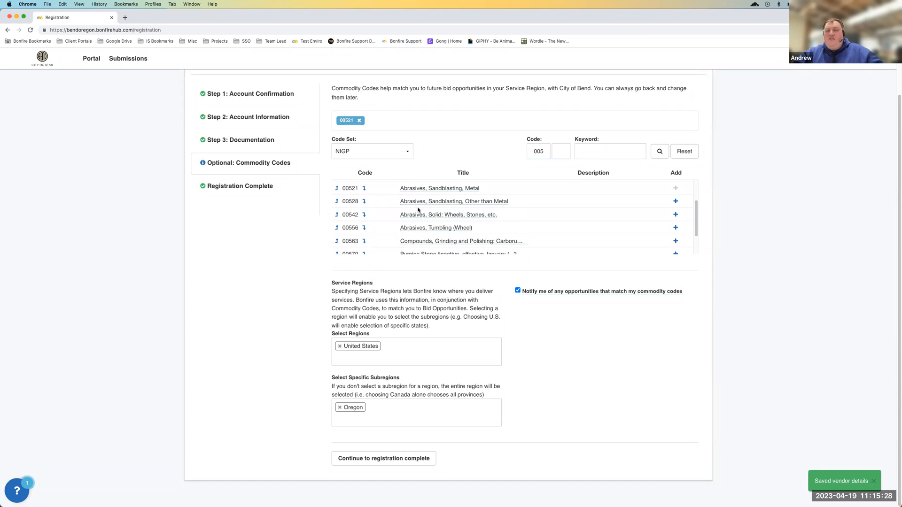
left_click(675, 202)
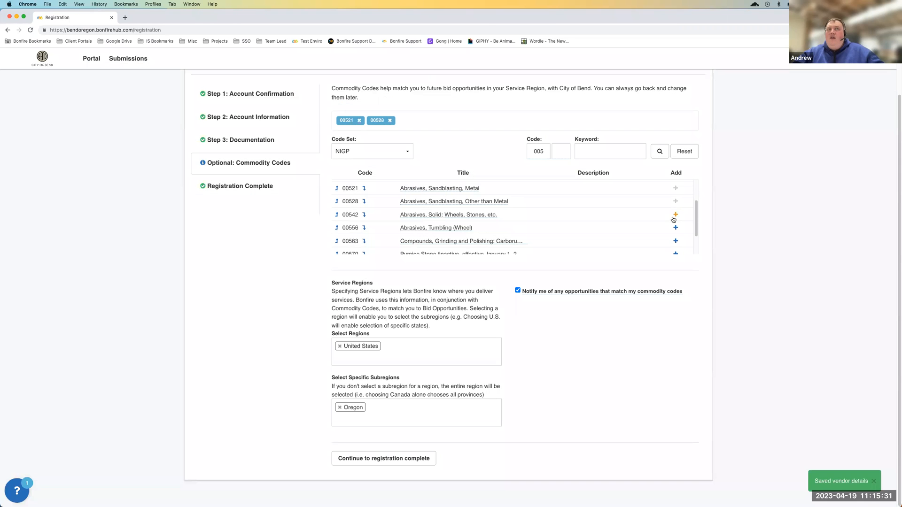
left_click(674, 217)
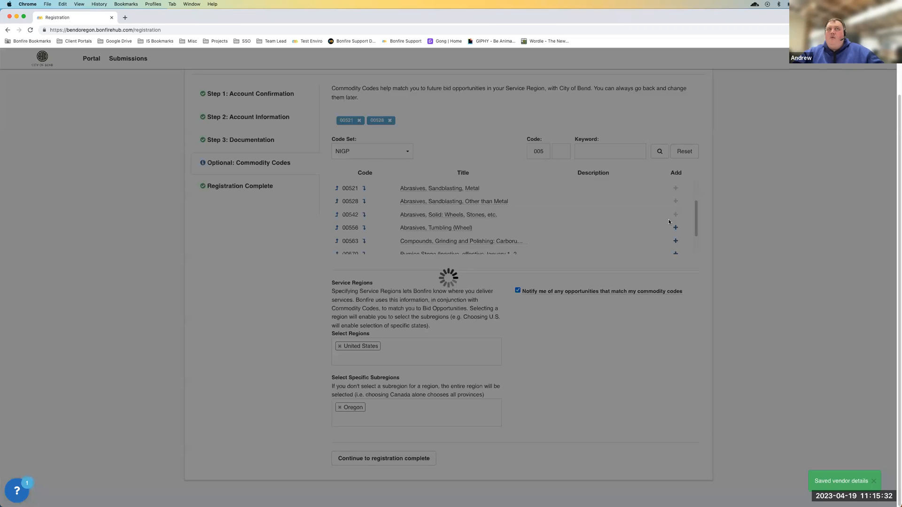
scroll(459, 196, "up", 3)
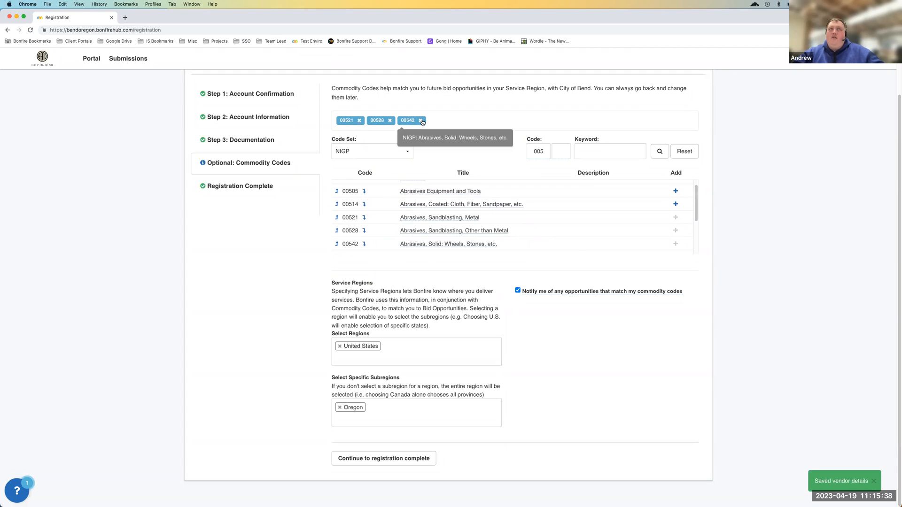
left_click(675, 204)
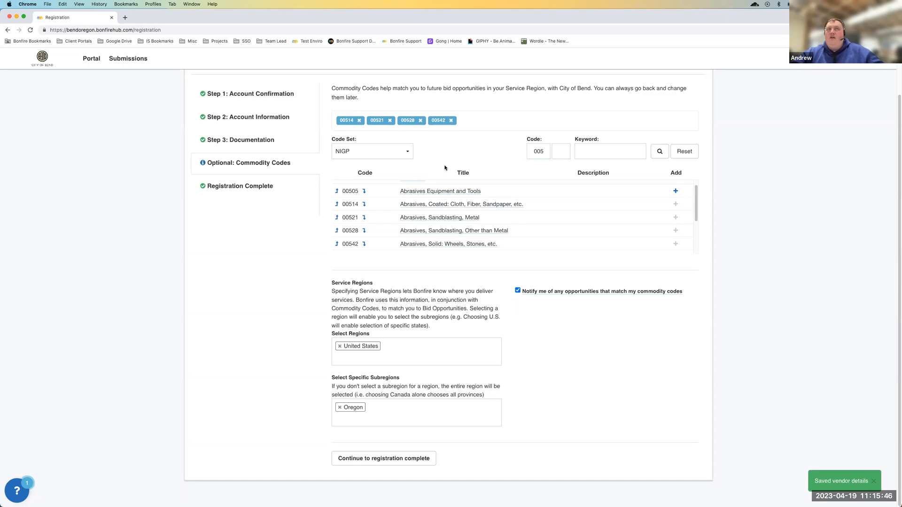
Remove all selected abrasives subcodes and add the parent code 005, Abrasives, in their place
left_click(451, 120)
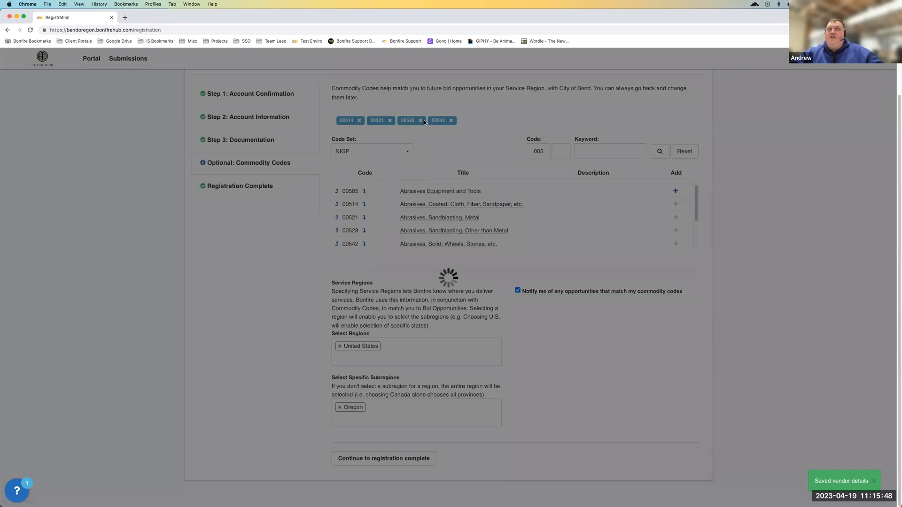
left_click(390, 121)
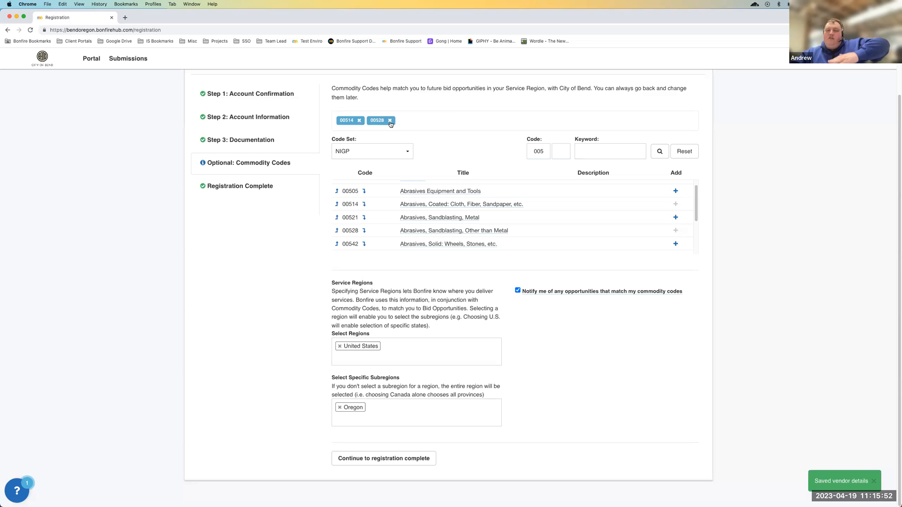
left_click(390, 120)
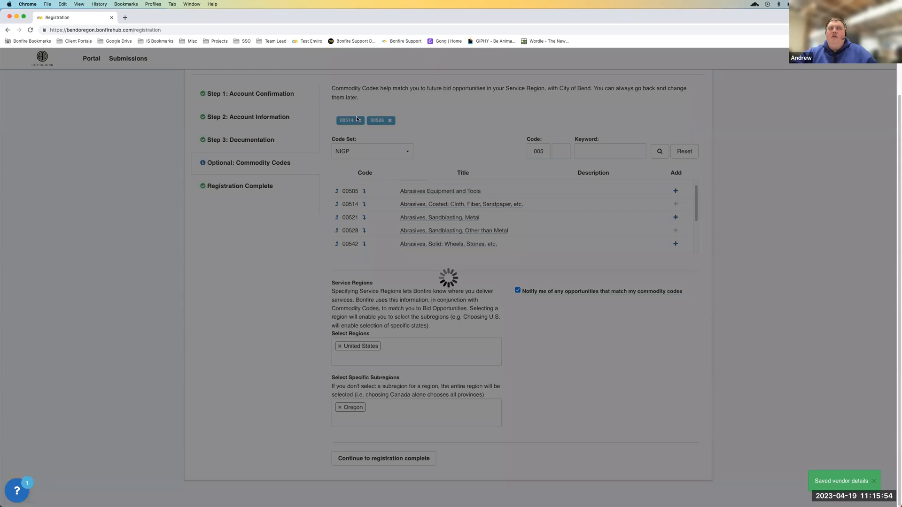
left_click(361, 122)
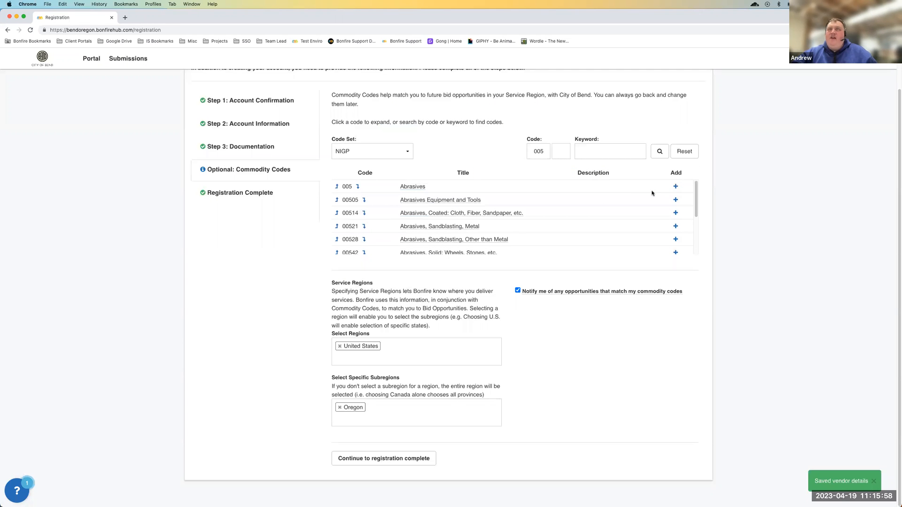
left_click(676, 187)
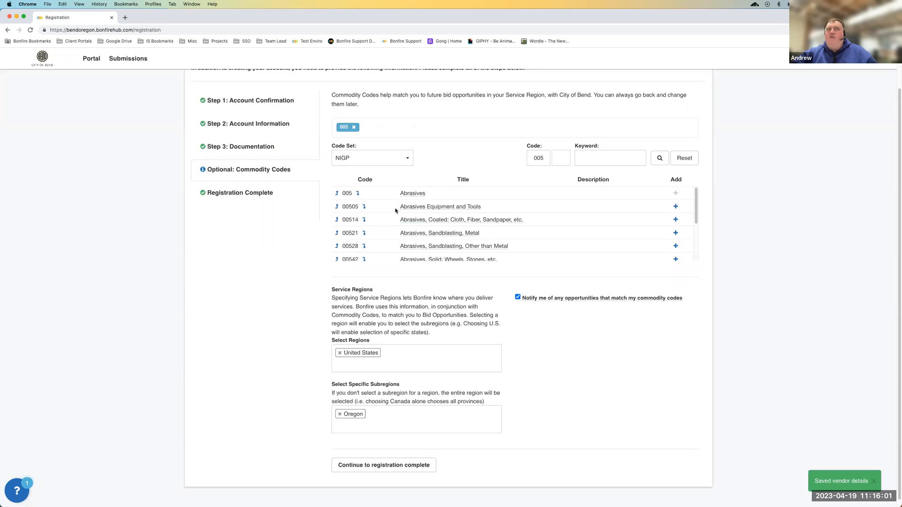
left_click_drag(395, 210, 444, 245)
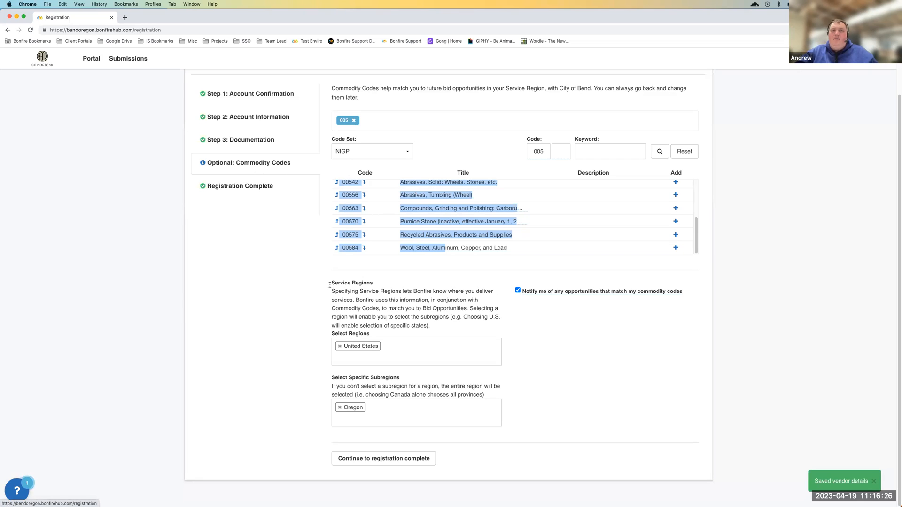
left_click(296, 286)
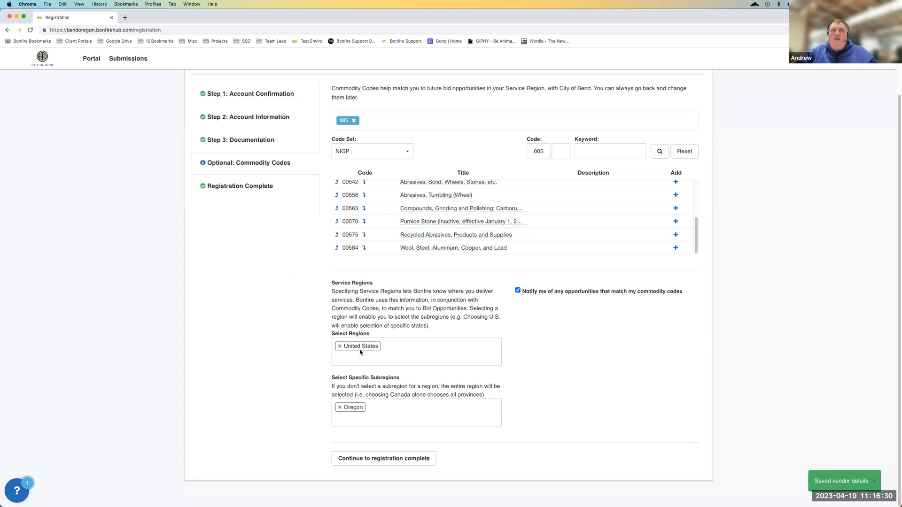
Complete the registration from the Commodity Codes section and continue to the City of Bend procurement portal
left_click(389, 460)
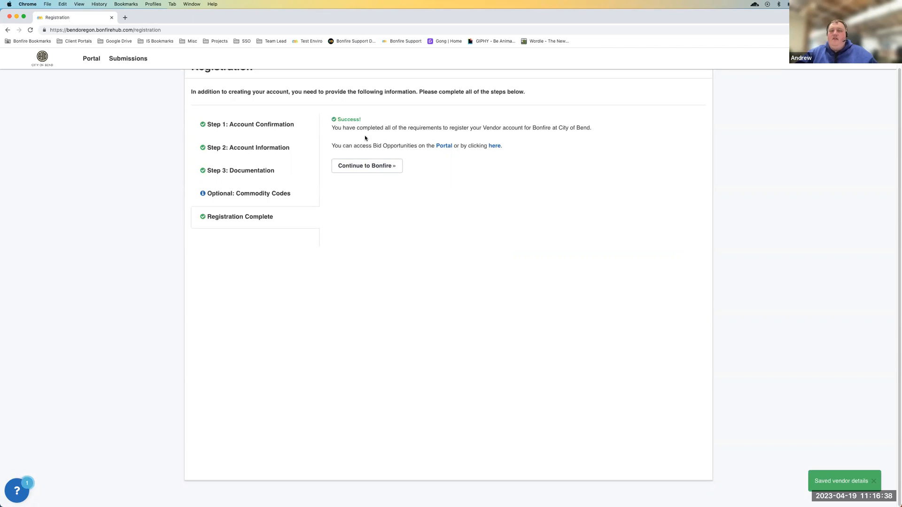
left_click(372, 175)
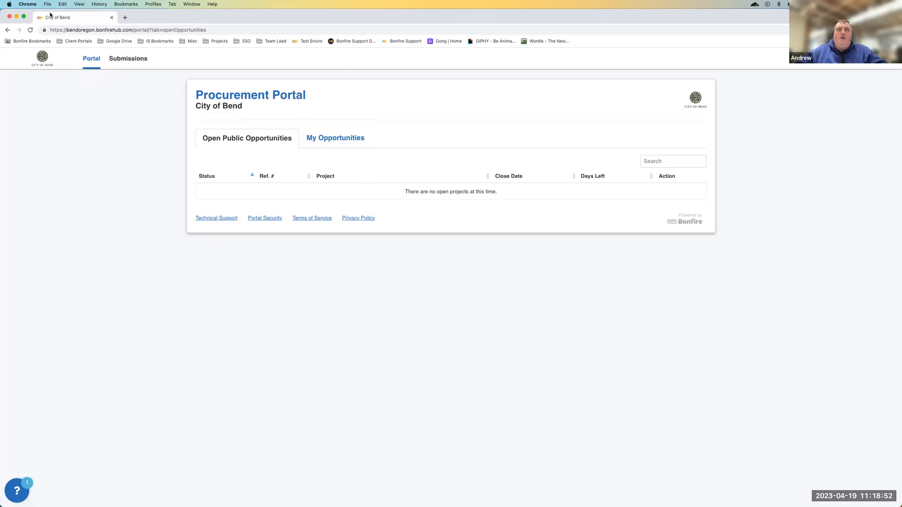
Close the procurement portal, registration email and registration success windows, and move the Excel window down the desktop
left_click(112, 18)
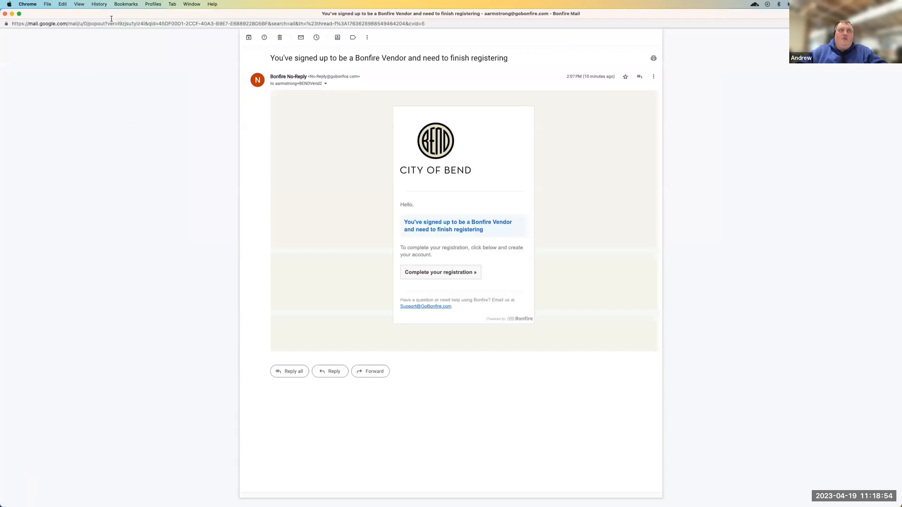
left_click(5, 15)
double_click(264, 50)
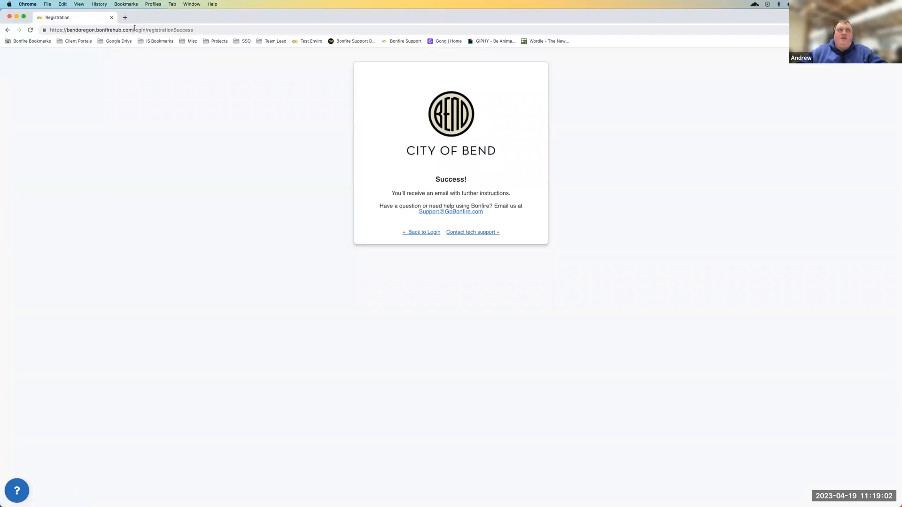
left_click(112, 17)
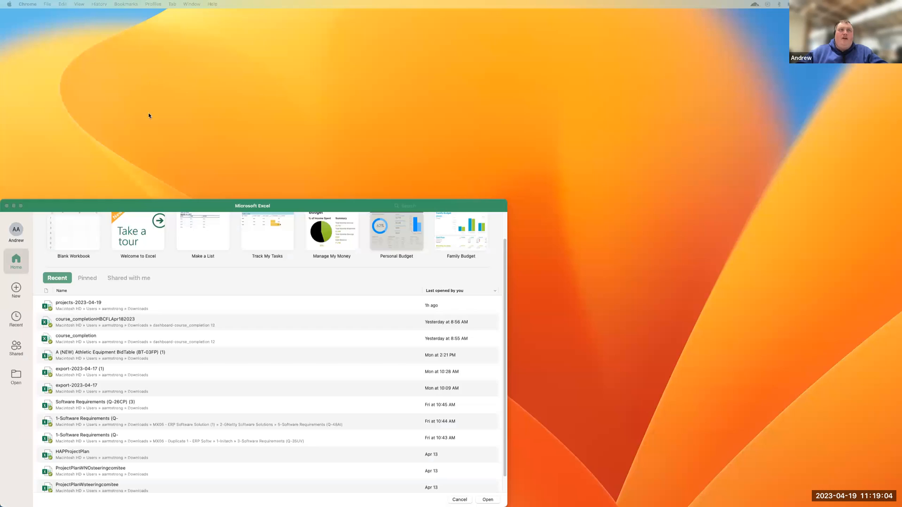
left_click_drag(152, 209, 100, 457)
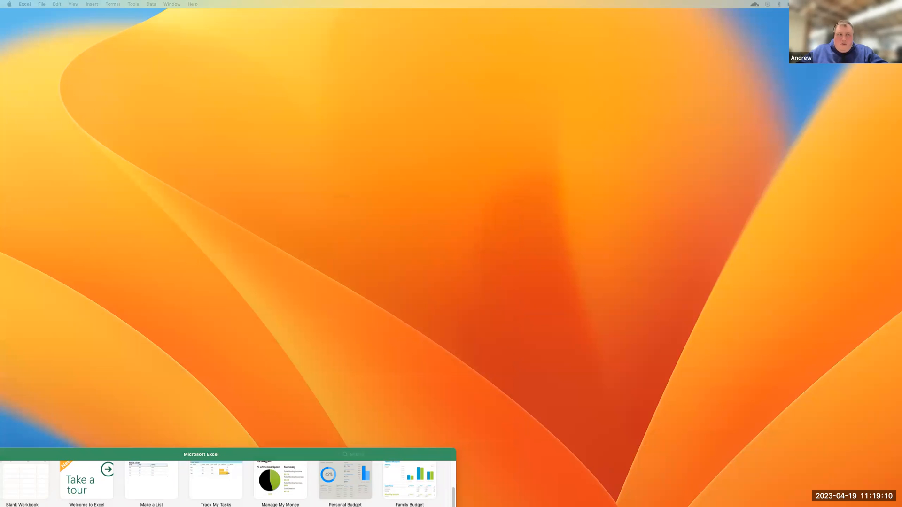
Return to the Chrome window, enlarge it to fill the screen and switch to the QSC AMPLIFIERS opportunity page
left_click_drag(639, 505, 685, 86)
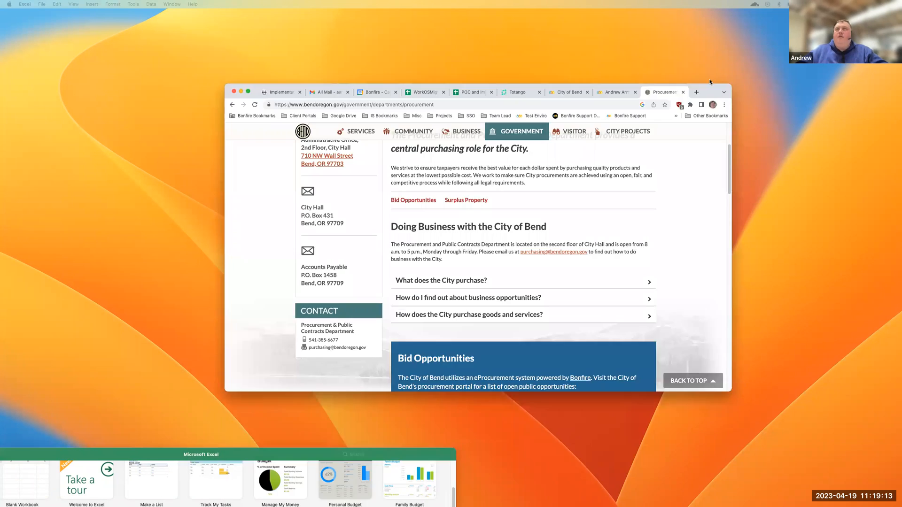
double_click(502, 79)
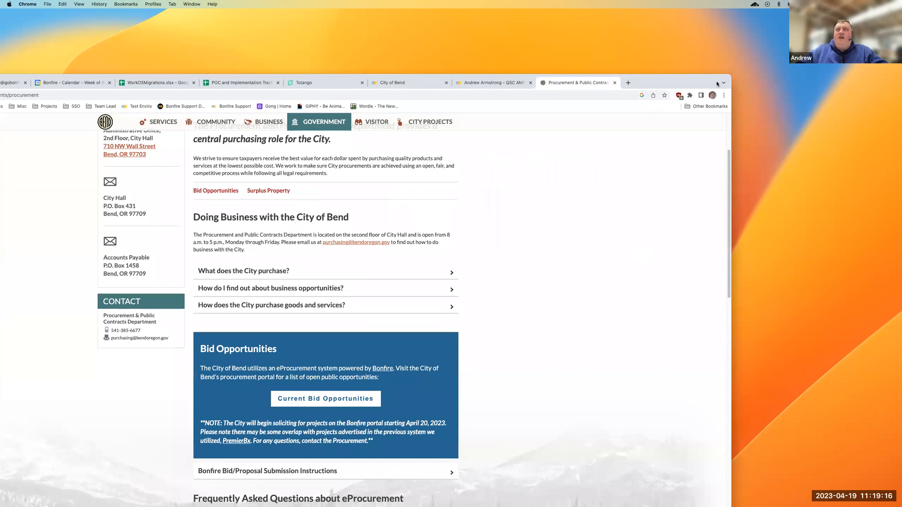
left_click_drag(671, 78, 841, 15)
left_click(647, 16)
scroll(556, 205, "up", 5)
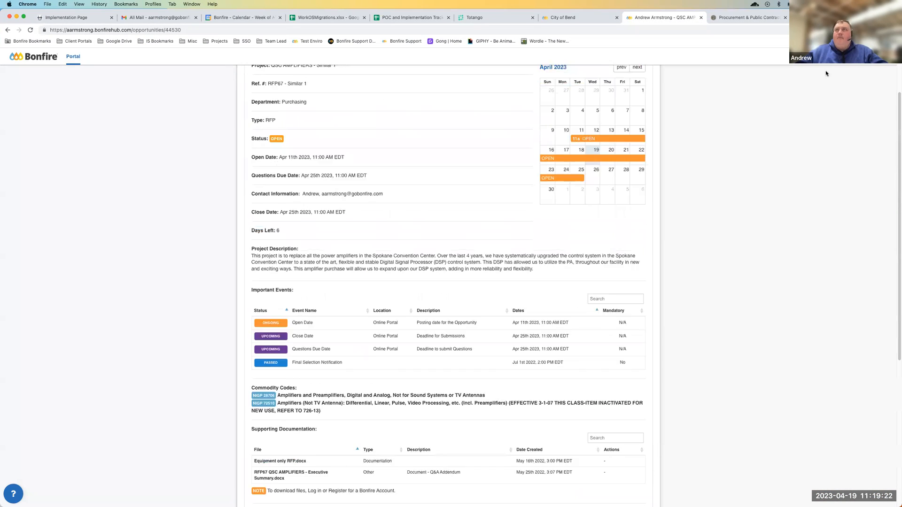
Log in to the Bonfire portal with a saved vendor account, filling in its email and password
left_click(878, 56)
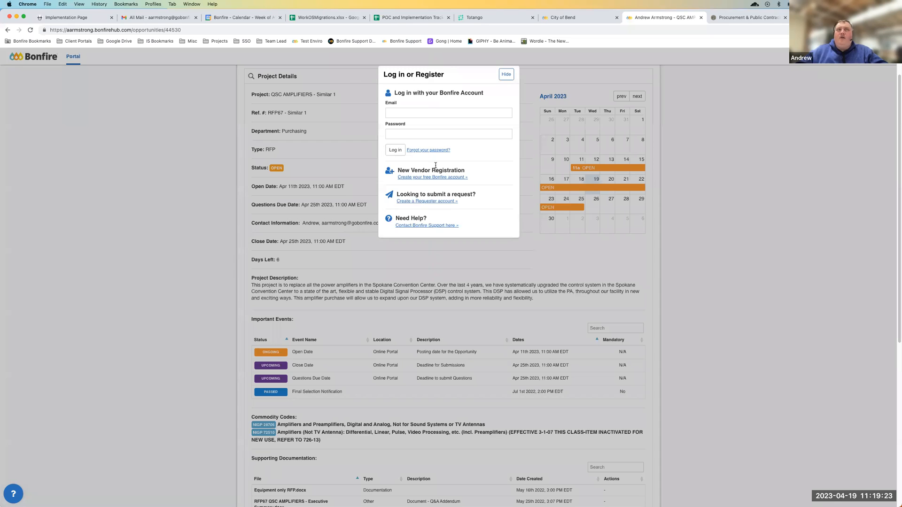
left_click(424, 113)
type("vendor")
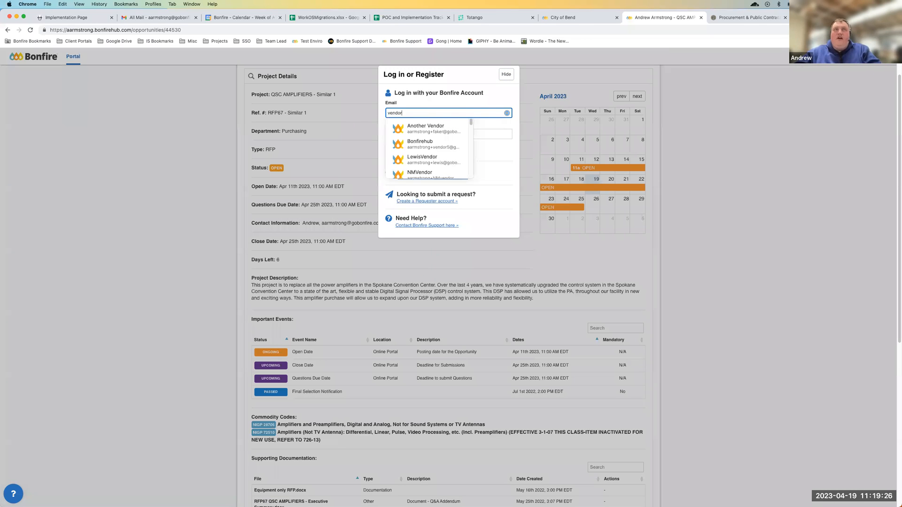
scroll(433, 161, "down", 3)
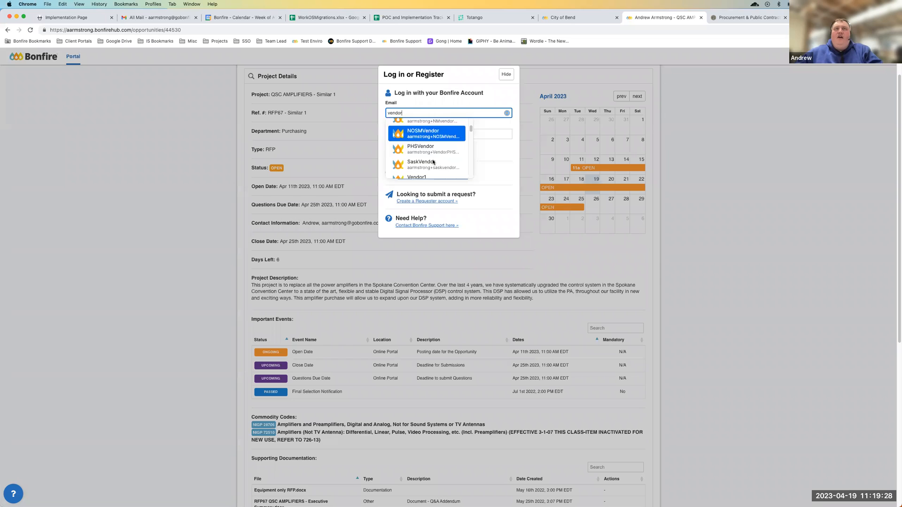
left_click(425, 161)
left_click(395, 151)
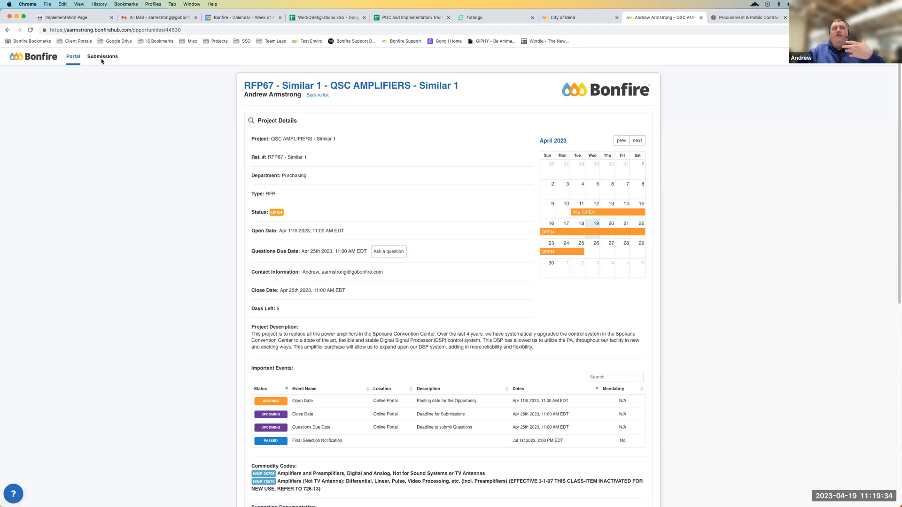
Open the QSC AMPLIFIERS - Similar 1 opportunity from the portal's open public opportunities and review its project details and questions due date
left_click(73, 58)
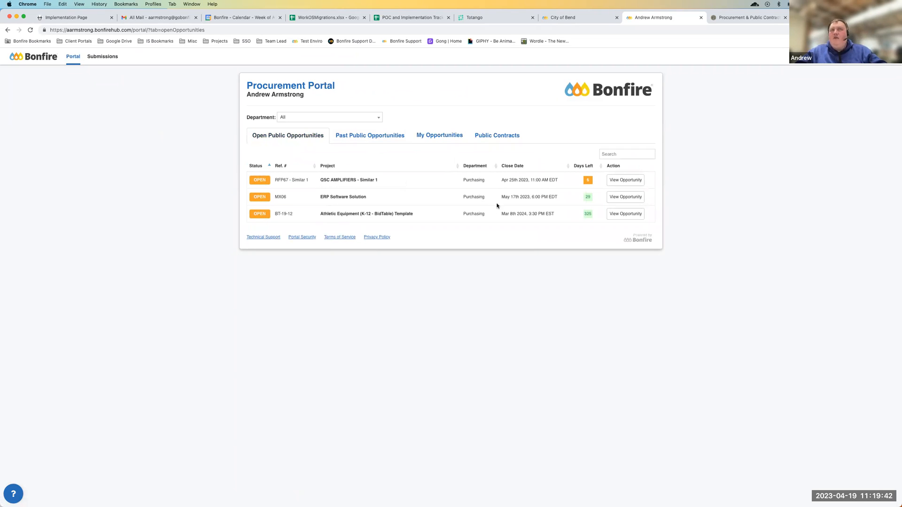
left_click(626, 182)
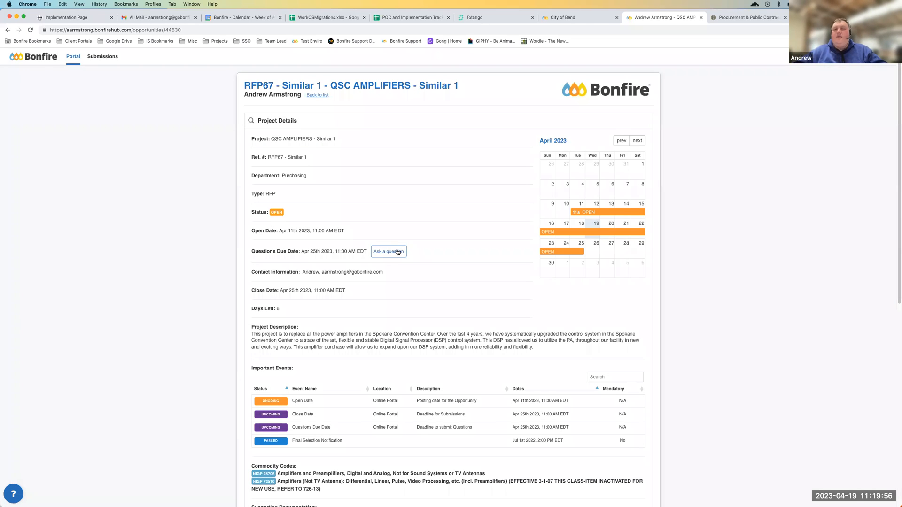
left_click_drag(277, 252, 336, 252)
left_click(337, 252)
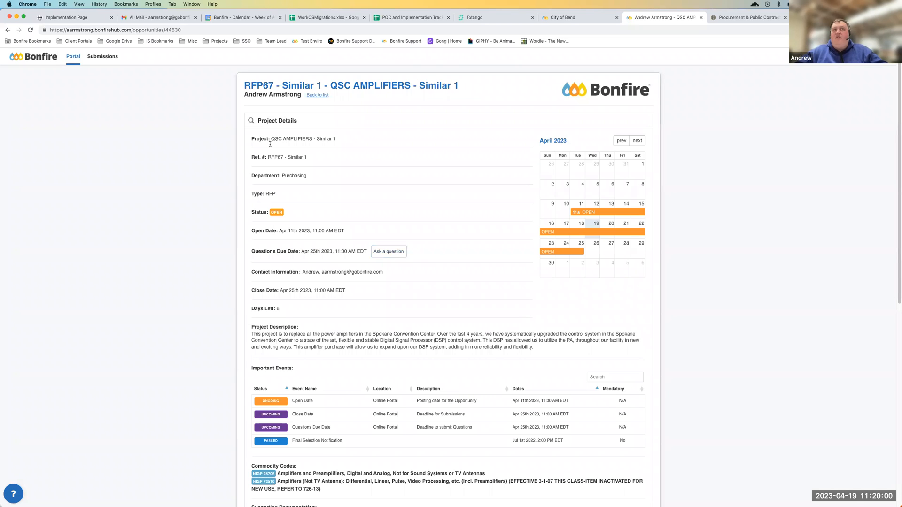
left_click_drag(261, 133, 420, 316)
left_click(436, 303)
Follow the opportunity's Ask a question option to the Vendor Discussions, and return to examine the questions due date
left_click(385, 252)
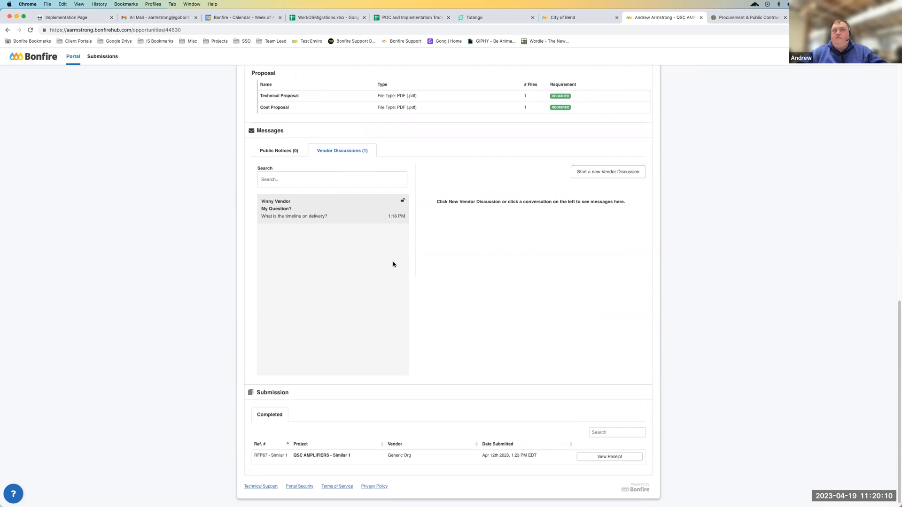
scroll(393, 261, "up", 15)
left_click_drag(288, 250, 350, 252)
left_click(348, 251)
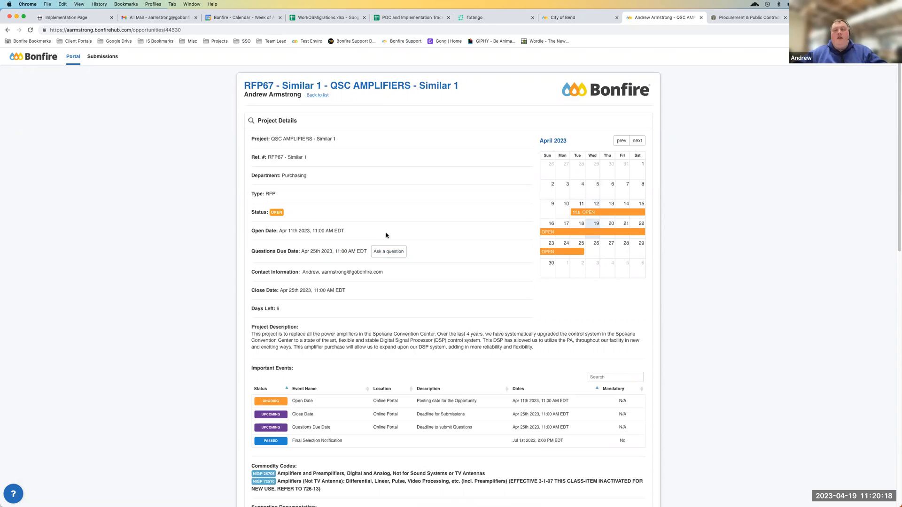
left_click_drag(273, 251, 348, 251)
left_click(331, 254)
left_click(347, 251)
Examine the opportunity's important events, commodity codes and supporting documentation
scroll(328, 281, "down", 5)
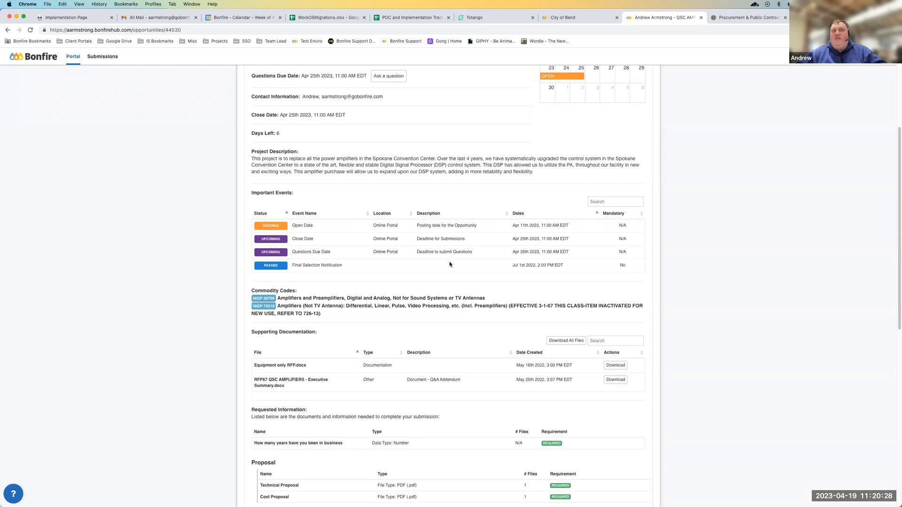
left_click_drag(294, 298, 428, 300)
left_click(428, 300)
scroll(358, 308, "down", 1)
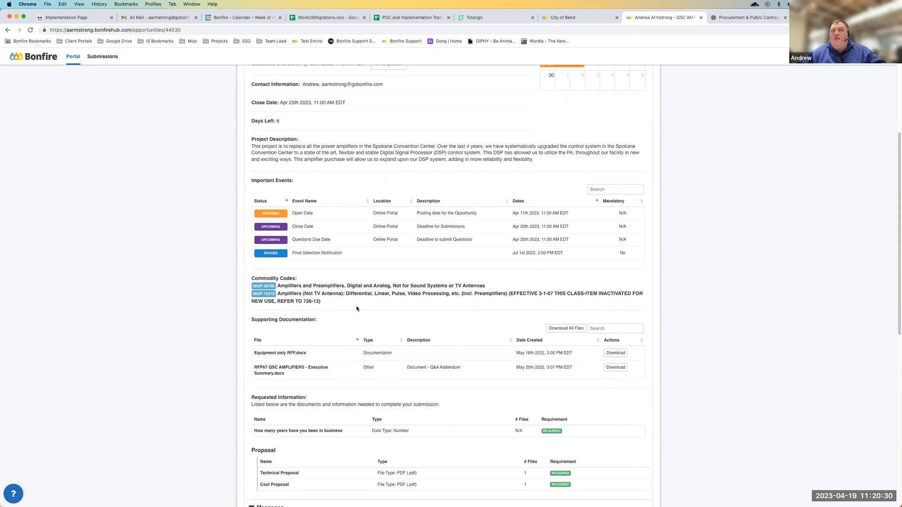
scroll(343, 293, "down", 1)
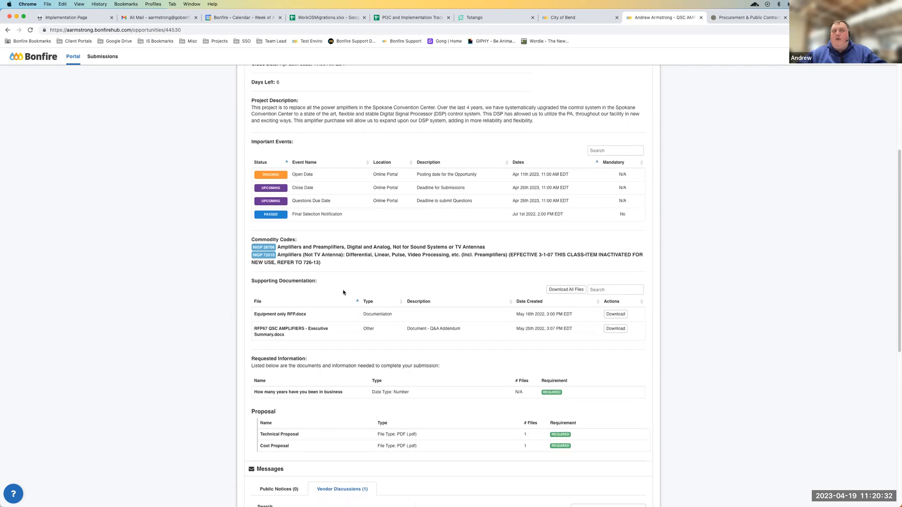
scroll(343, 293, "down", 1)
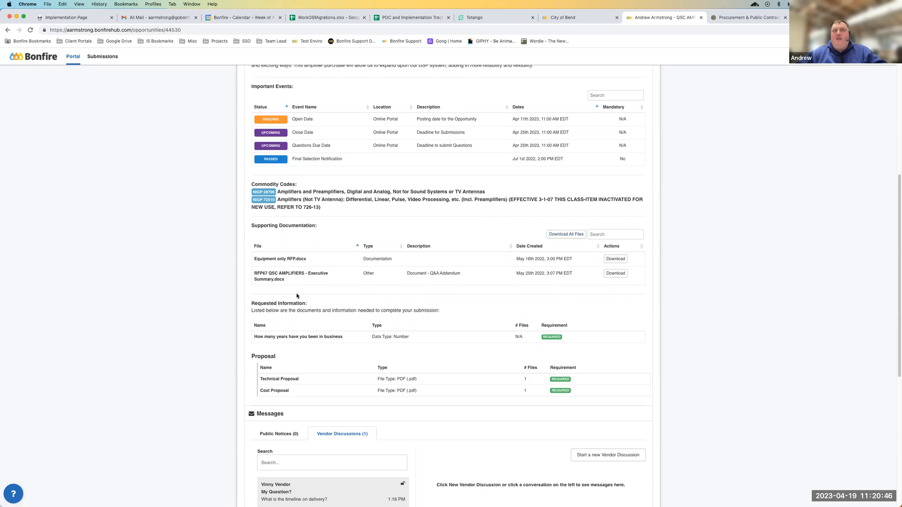
Examine the requested information and the required technical and cost proposal files, and compare them with the supporting documents
scroll(297, 297, "down", 2)
scroll(297, 299, "down", 3)
left_click_drag(270, 229, 379, 286)
left_click(380, 286)
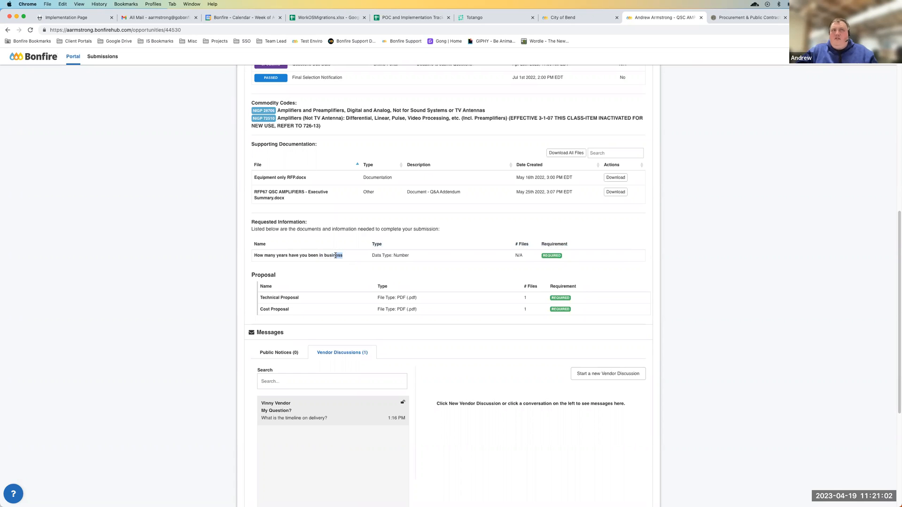
left_click_drag(275, 297, 294, 312)
left_click(270, 307)
left_click(293, 312)
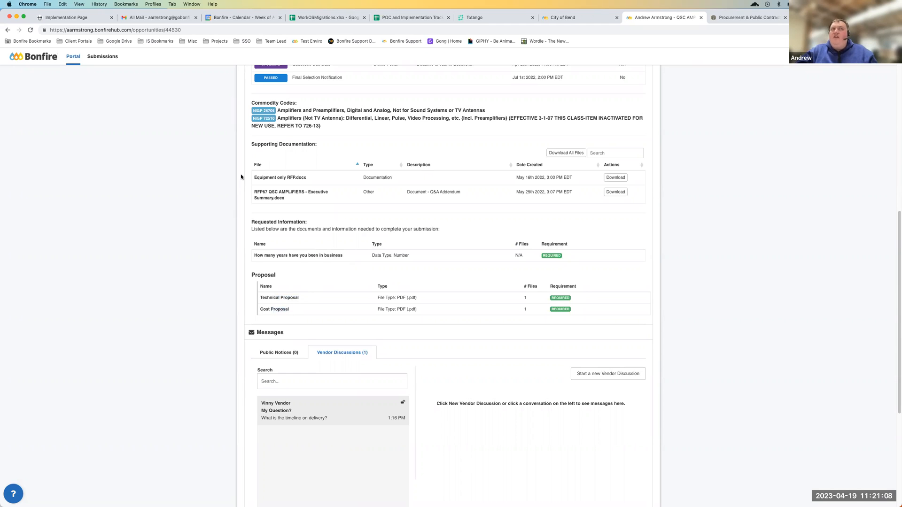
left_click_drag(265, 176, 302, 201)
left_click(302, 202)
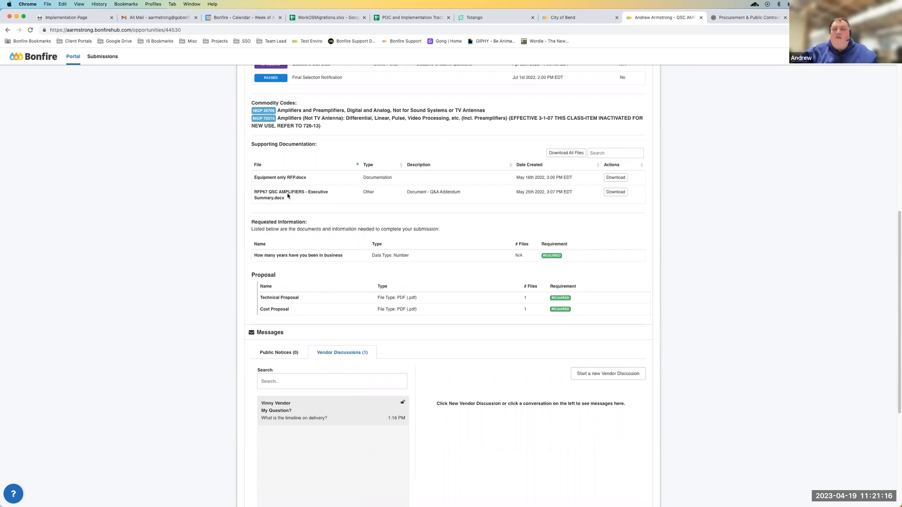
View the public notices in the opportunity's Messages section
scroll(301, 347, "down", 4)
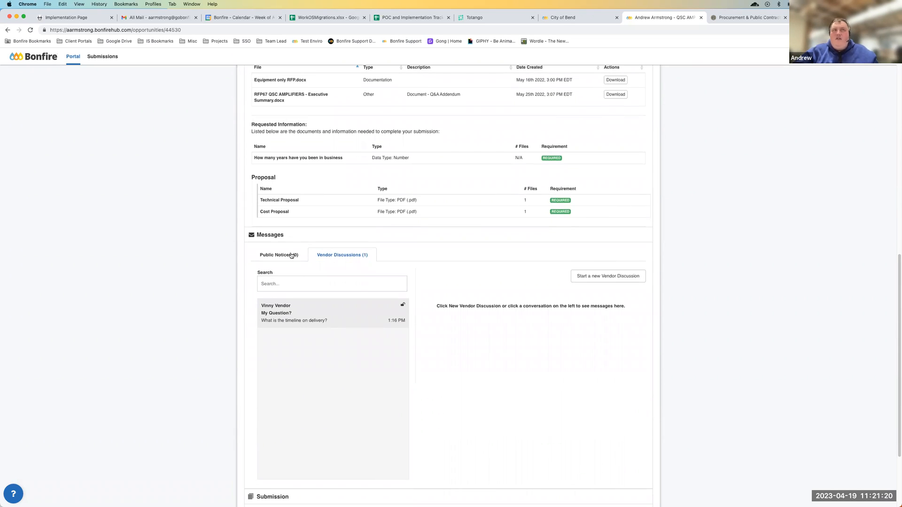
left_click(291, 255)
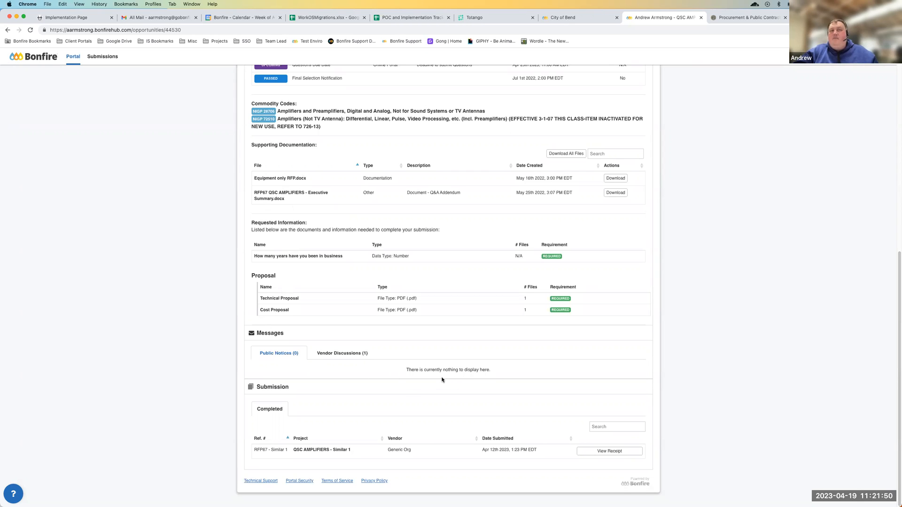
scroll(430, 347, "up", 8)
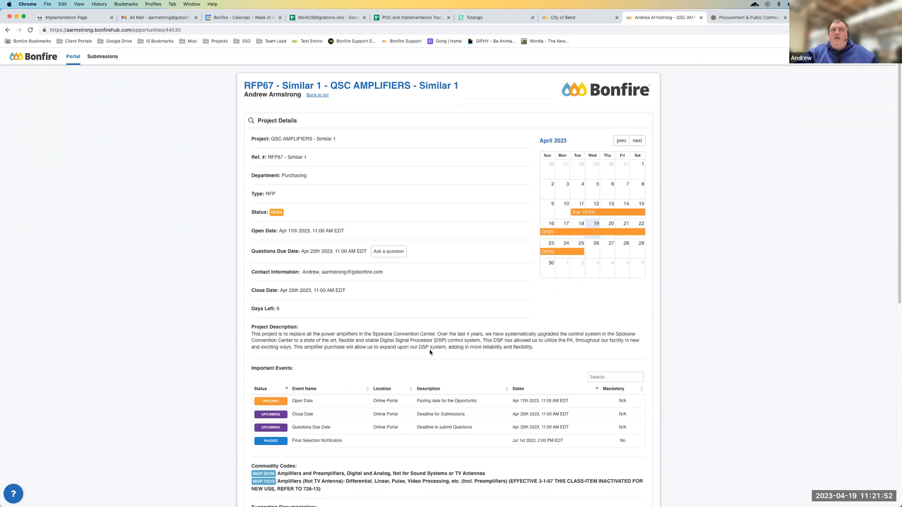
Go back to the opportunity list and open the Athletic Equipment (K-12 - BidTable) Template opportunity at its requested information
left_click(317, 95)
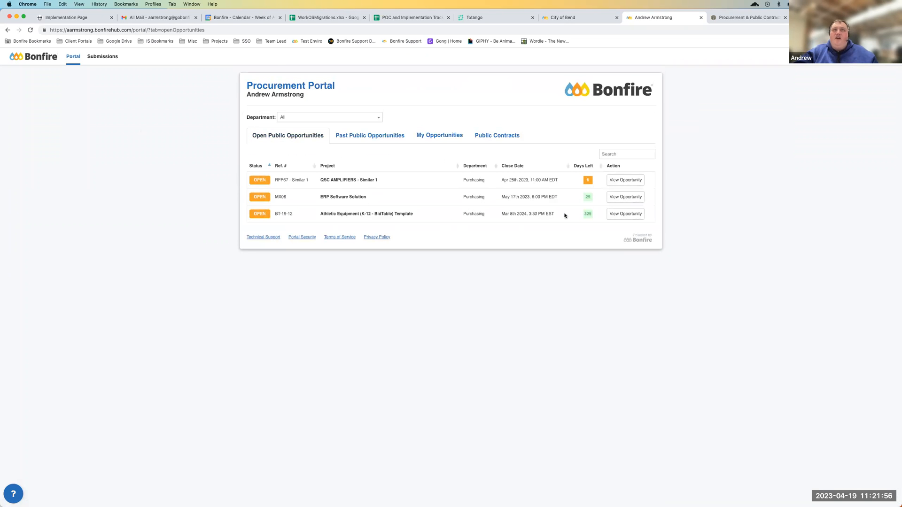
left_click(617, 215)
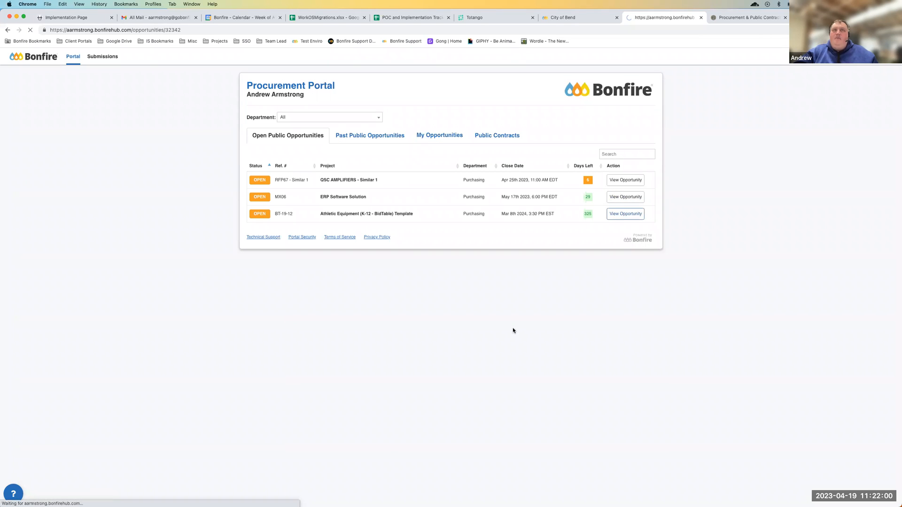
scroll(397, 306, "down", 5)
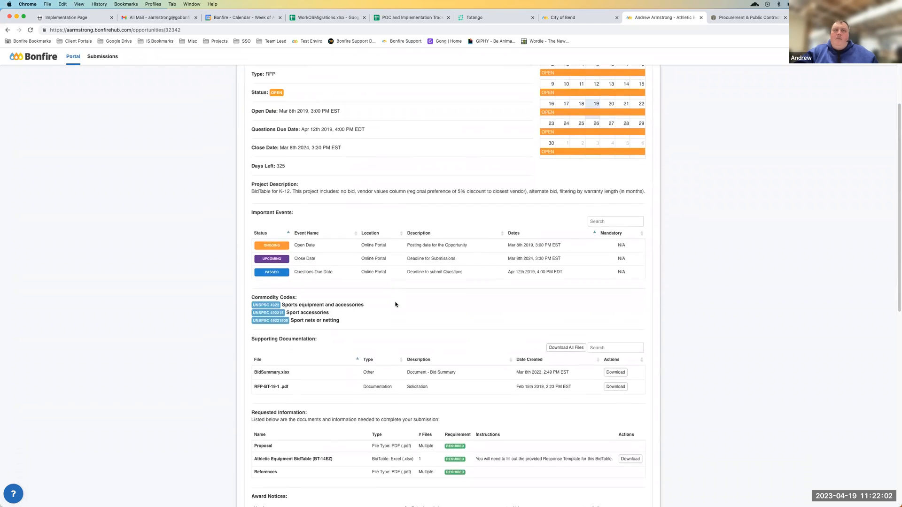
scroll(393, 304, "down", 1)
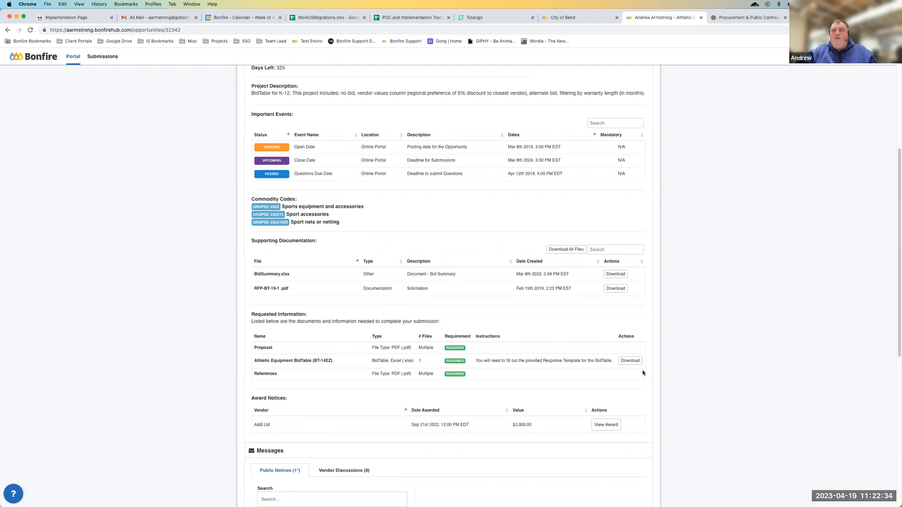
Download the Athletic Equipment BidTable (BT-14EZ) response template and open it in a maximized Excel window
left_click(630, 360)
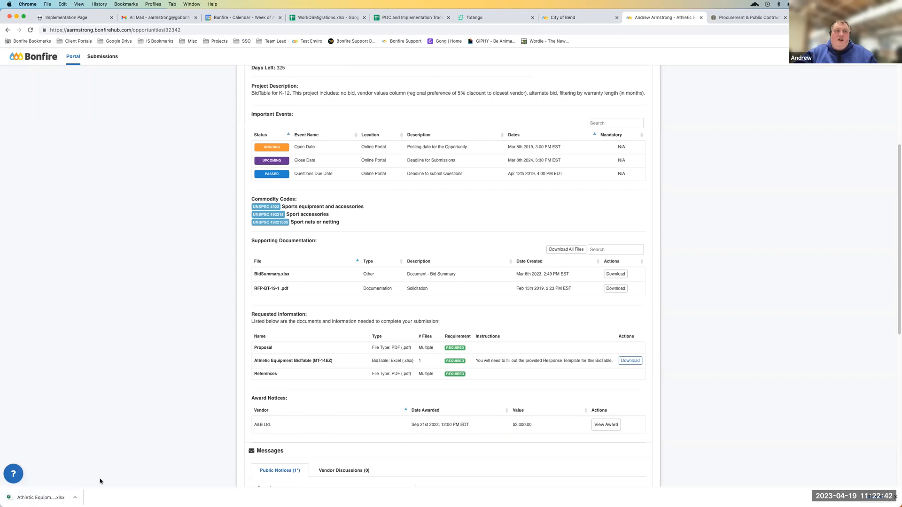
left_click(37, 498)
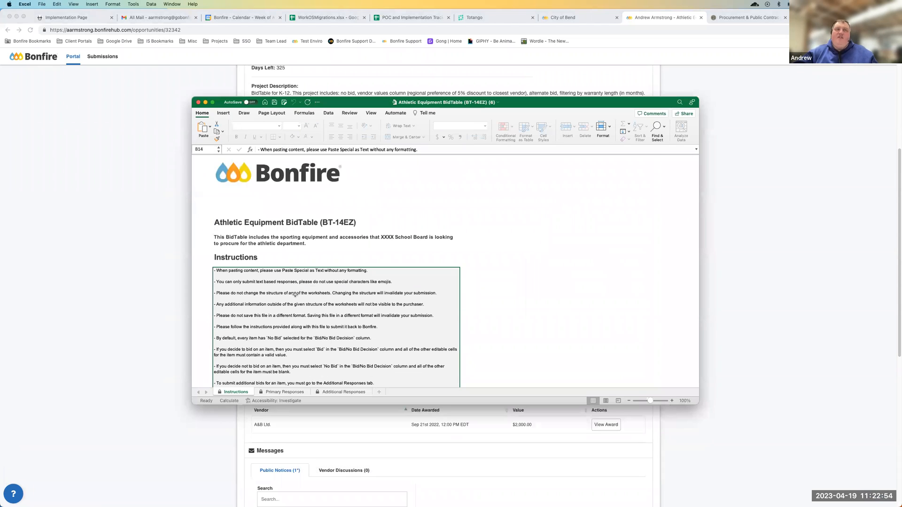
double_click(563, 105)
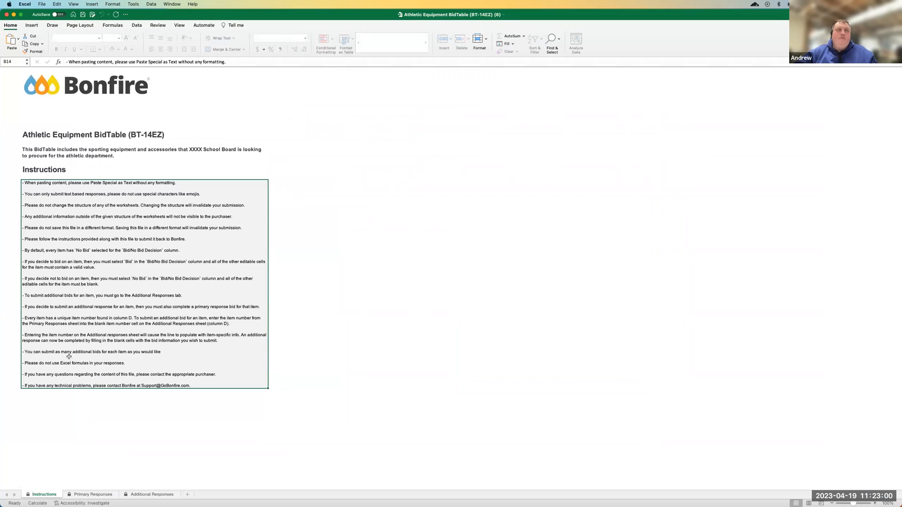
On the Primary Responses sheet, set the baseball Scorebook item #1-1 to Bid and select its Brand cell
left_click(85, 496)
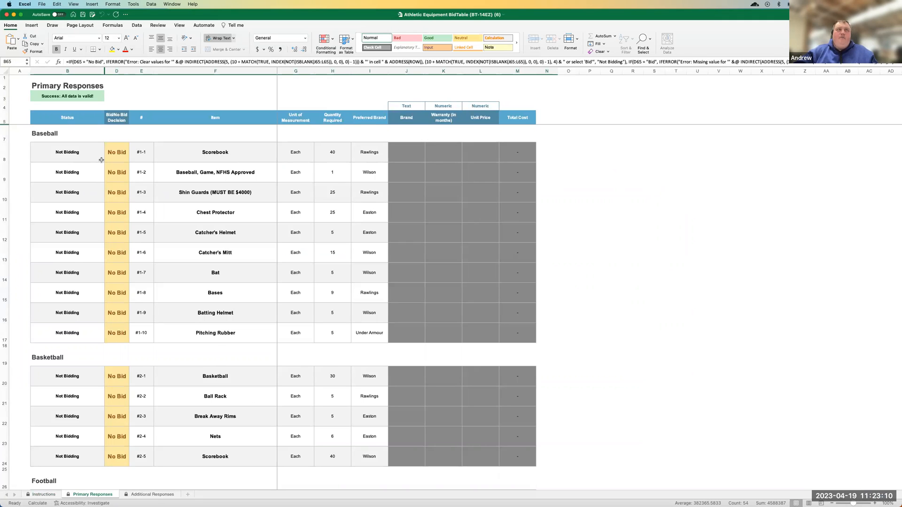
left_click(116, 153)
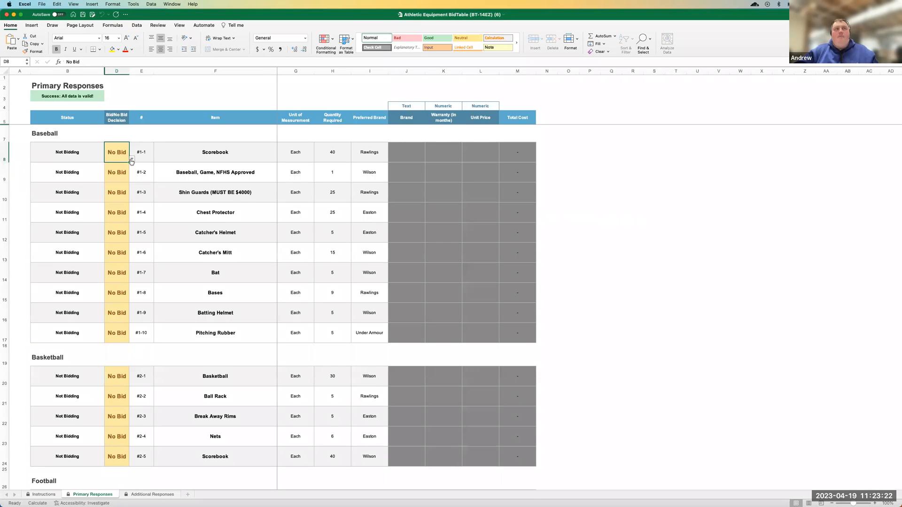
left_click(132, 159)
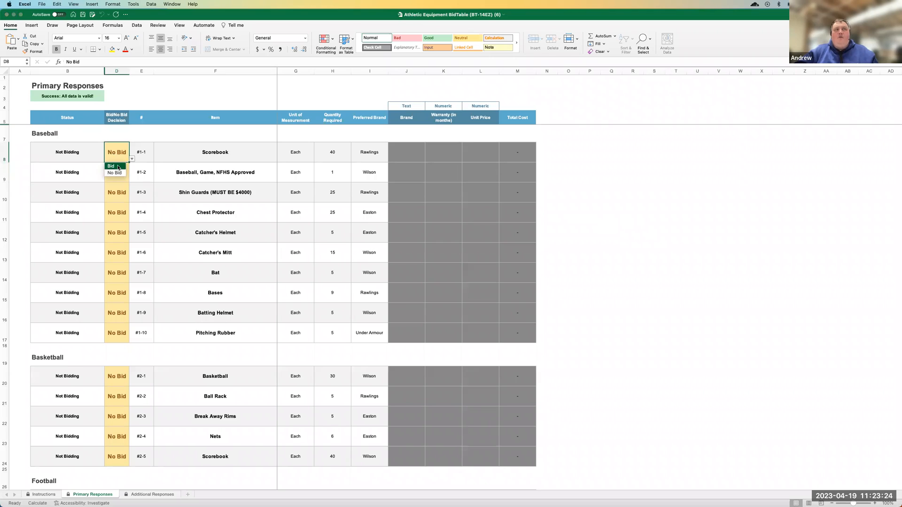
left_click(119, 167)
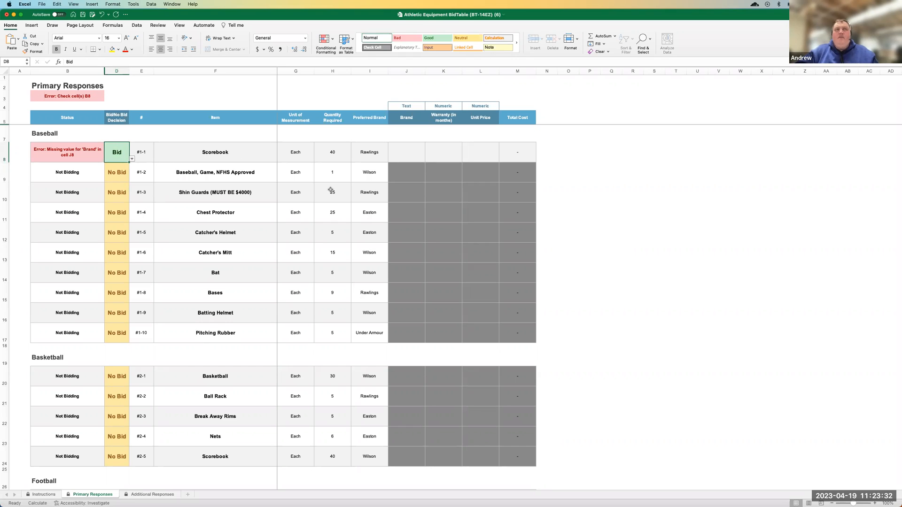
left_click(419, 154)
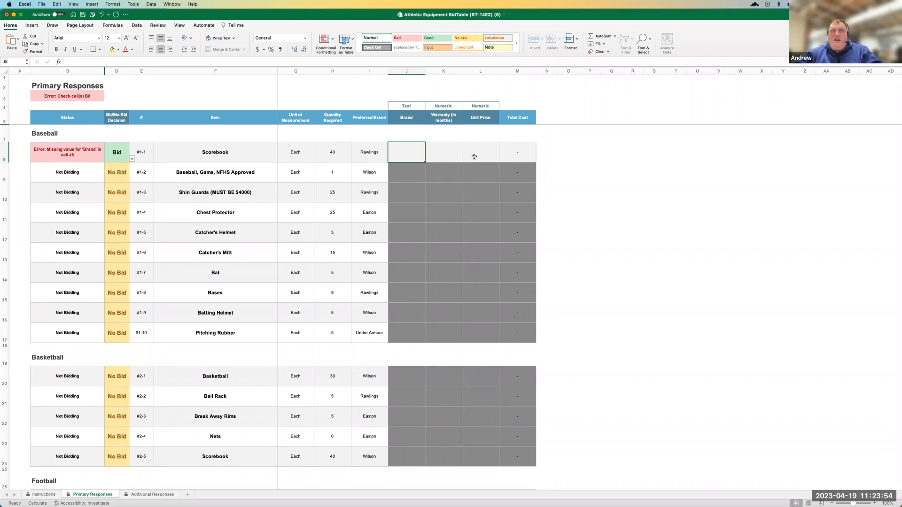
Fill in the baseball Scorebook #1-1 bid with Brand Wilson, a 0-month warranty and a unit price of $5, and check its status
type("Wilson")
key("Tab")
type("0")
key("Tab")
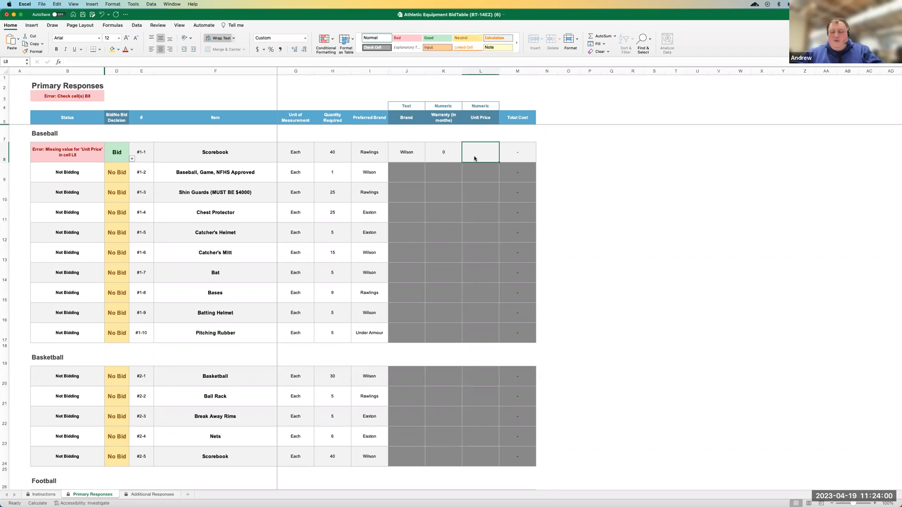
type("5")
key("Return")
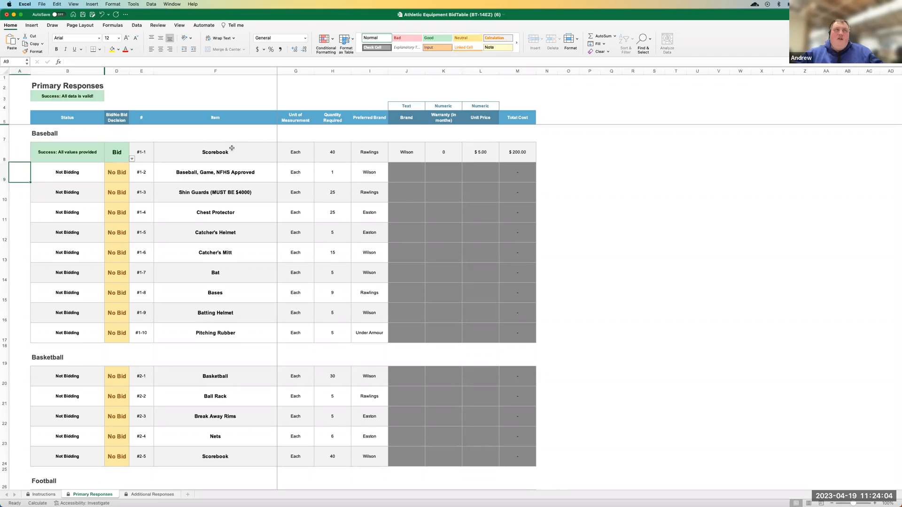
left_click(64, 151)
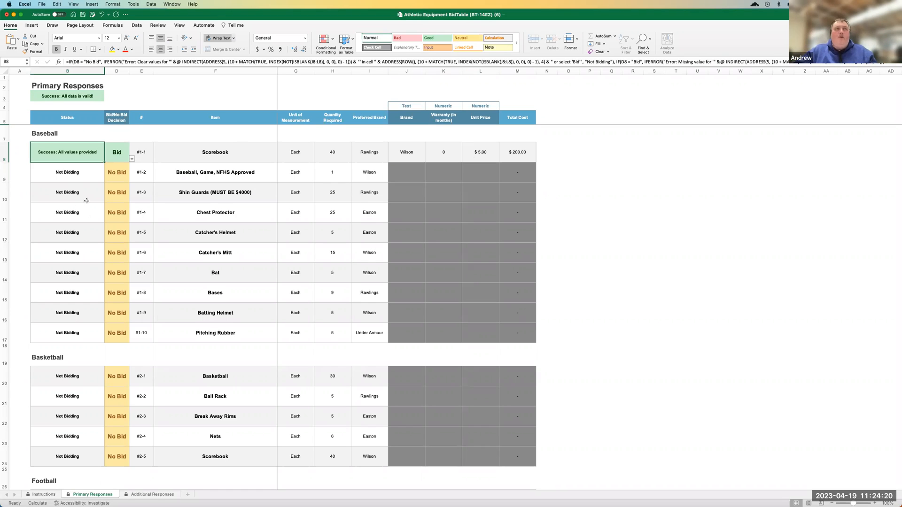
Copy the Scorebook's Bid decision down to baseball items #1-2 through #1-10 and review their status cells
left_click(129, 160)
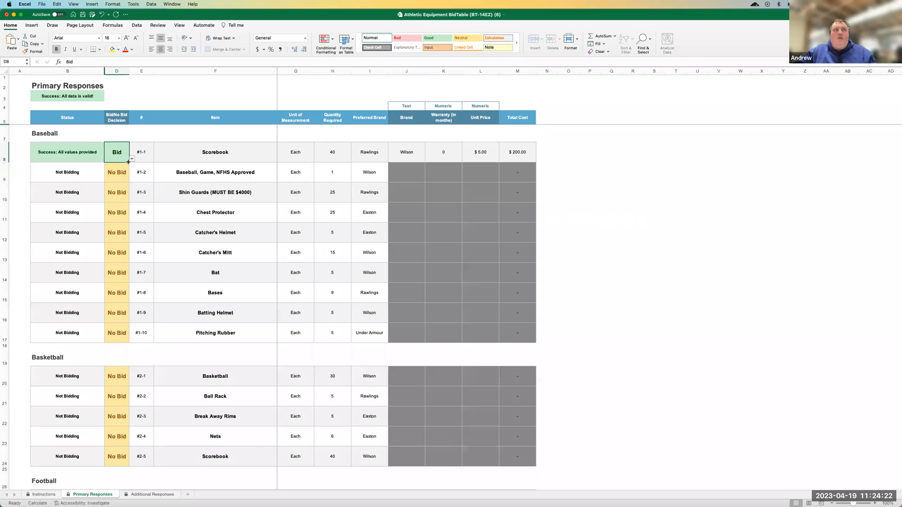
double_click(128, 161)
left_click_drag(82, 177, 70, 332)
left_click(69, 331)
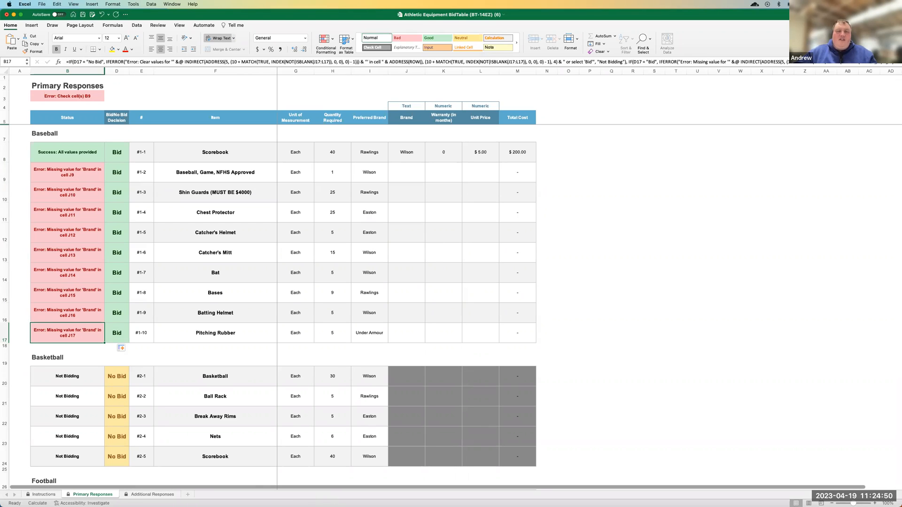
Switch to Chrome, return to the opportunity list and open the ERP Software Solution opportunity at its Submission section
key("super+Tab")
scroll(382, 438, "down", 3)
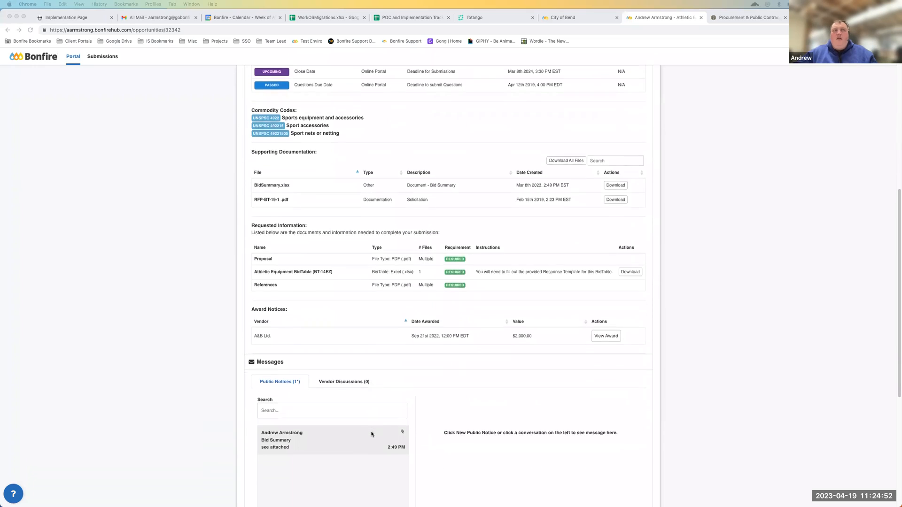
scroll(370, 431, "down", 5)
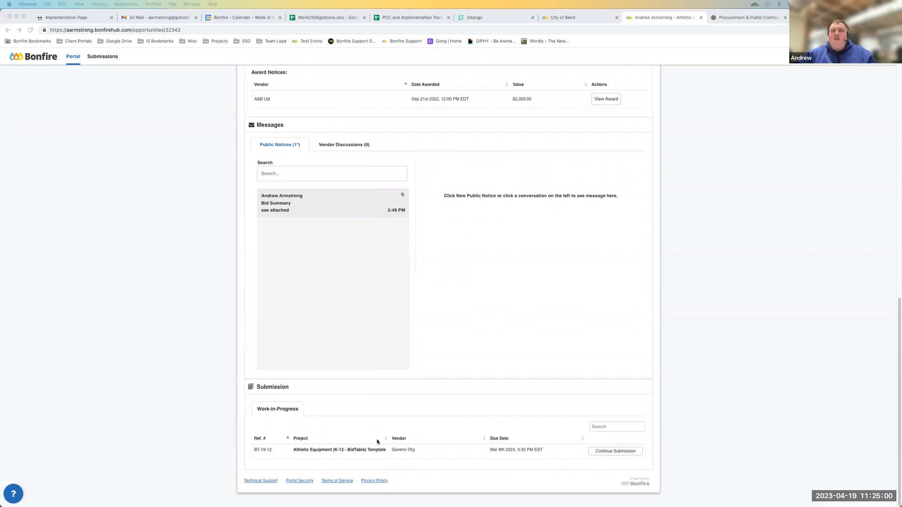
scroll(139, 137, "up", 12)
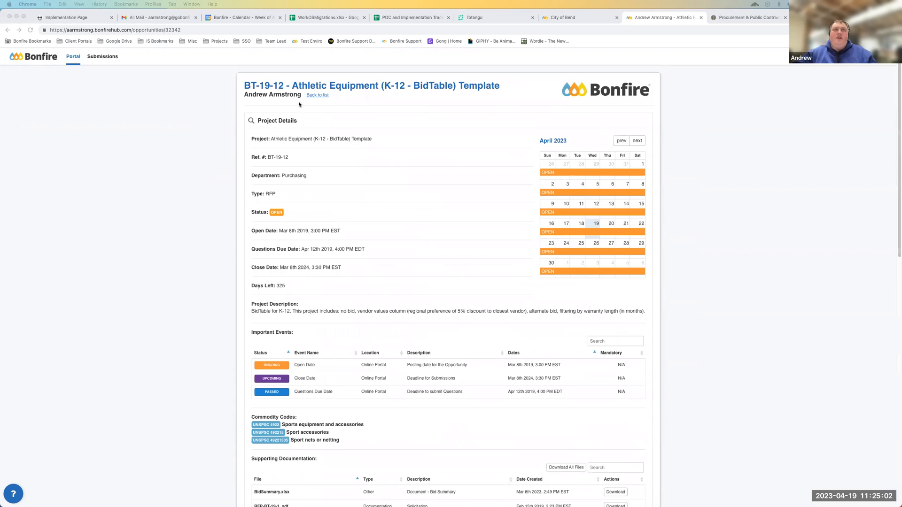
left_click(314, 96)
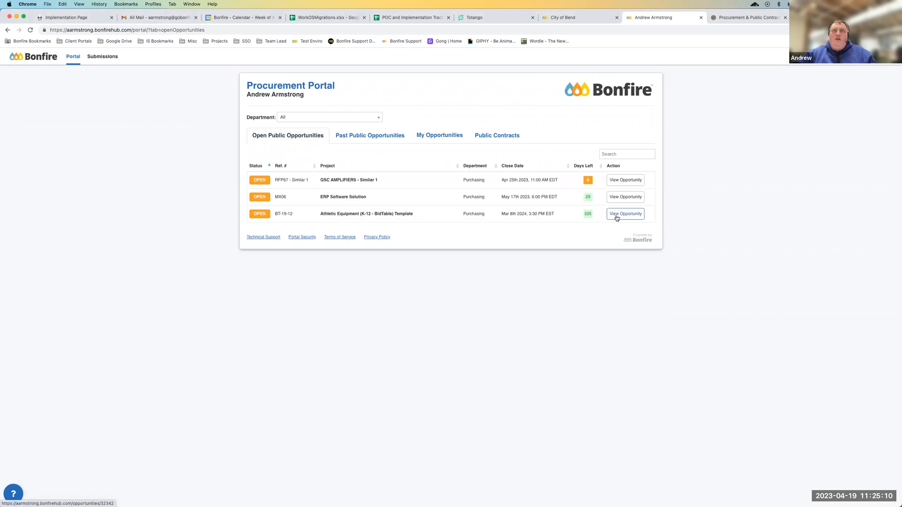
left_click(613, 201)
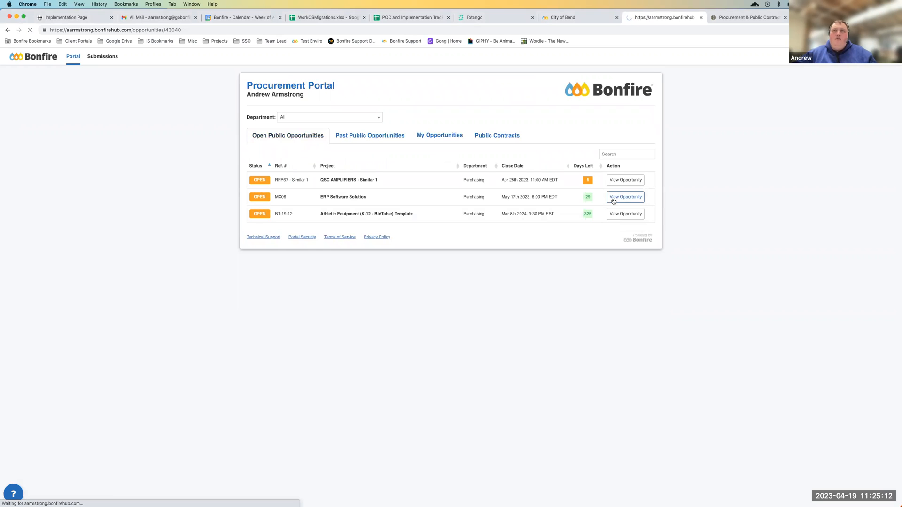
scroll(445, 331, "down", 10)
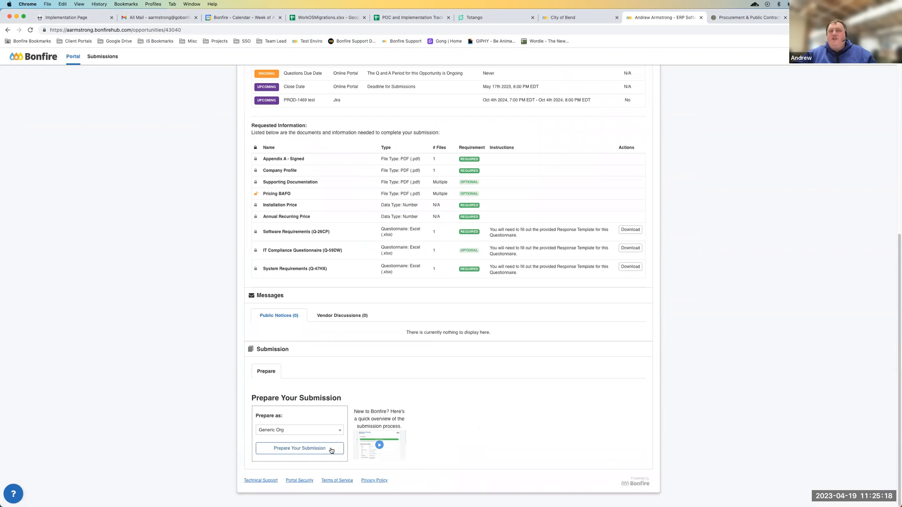
Open and close the submission process overview video, and start preparing the ERP Software Solution submission as Generic Org
left_click(381, 442)
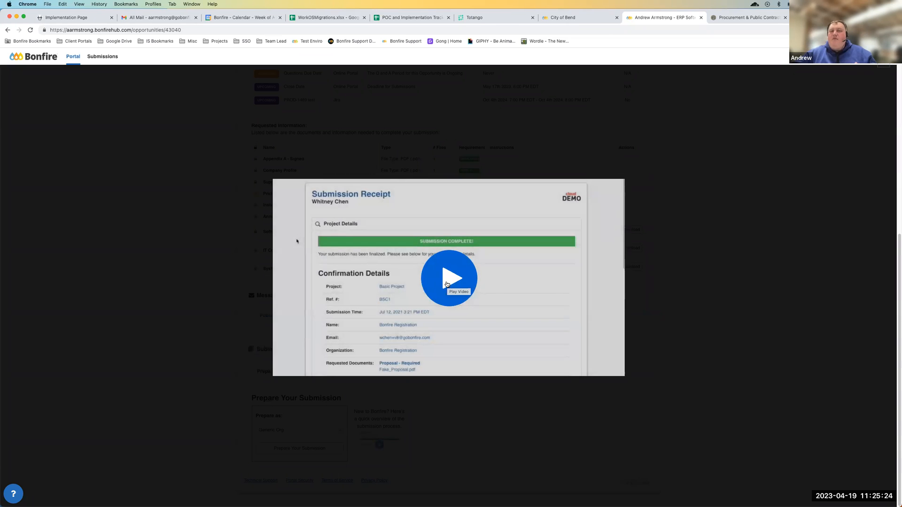
left_click(218, 267)
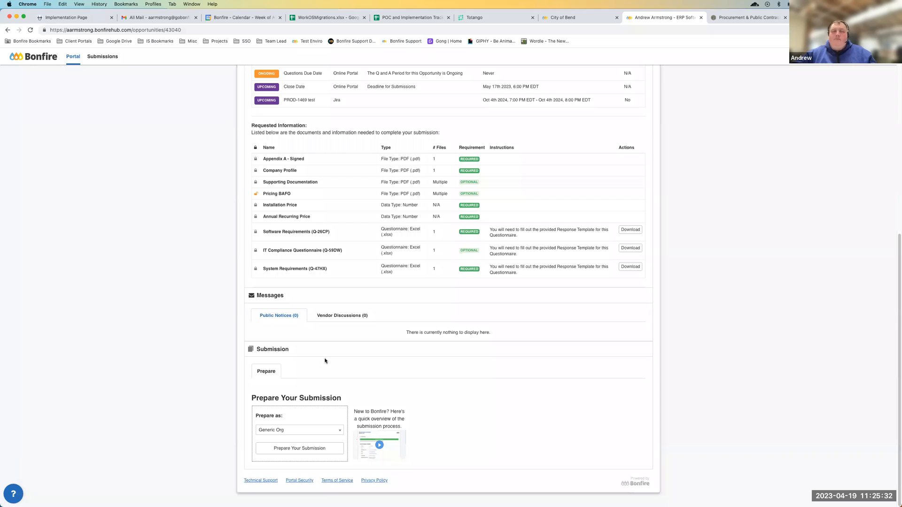
left_click(306, 448)
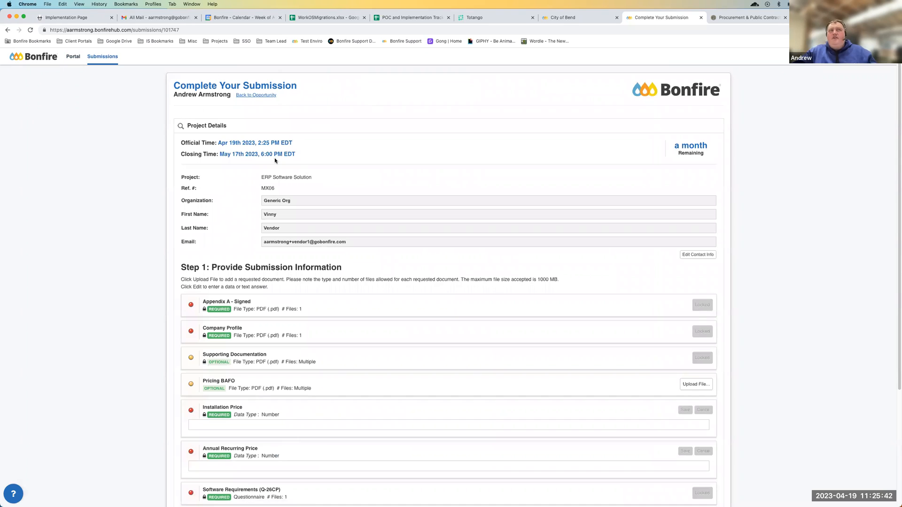
Examine the official time, closing time and remaining time in the submission's Project Details
left_click_drag(219, 144, 285, 145)
left_click(284, 145)
left_click_drag(206, 155, 278, 155)
left_click(243, 151)
left_click_drag(677, 145, 702, 156)
left_click(702, 159)
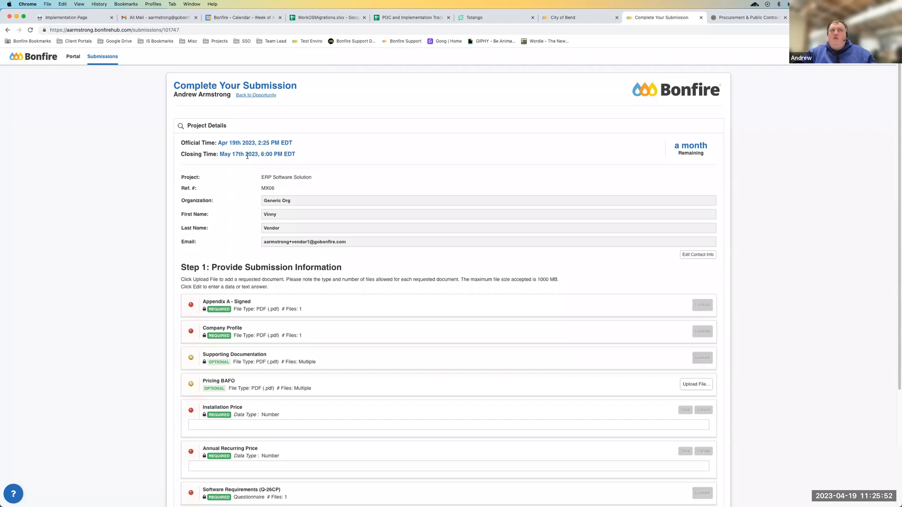
left_click_drag(228, 155, 296, 156)
left_click(303, 159)
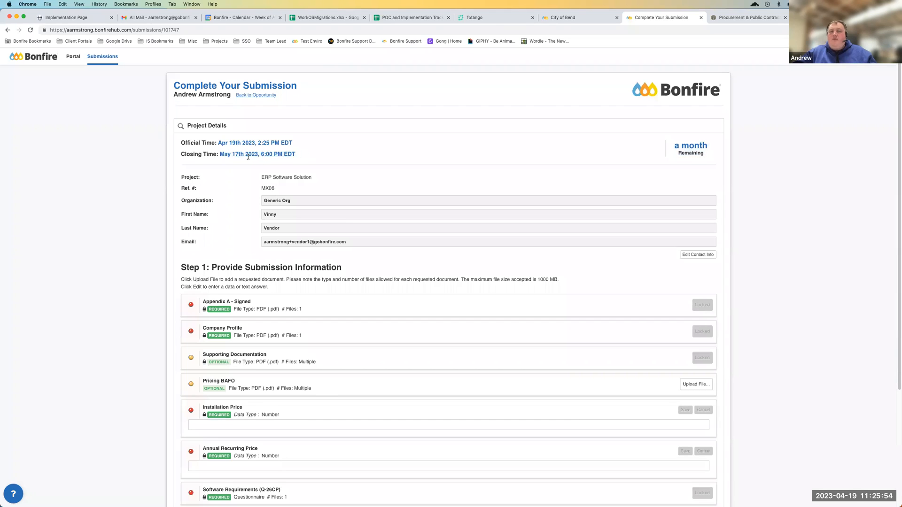
left_click_drag(231, 155, 284, 155)
left_click(285, 155)
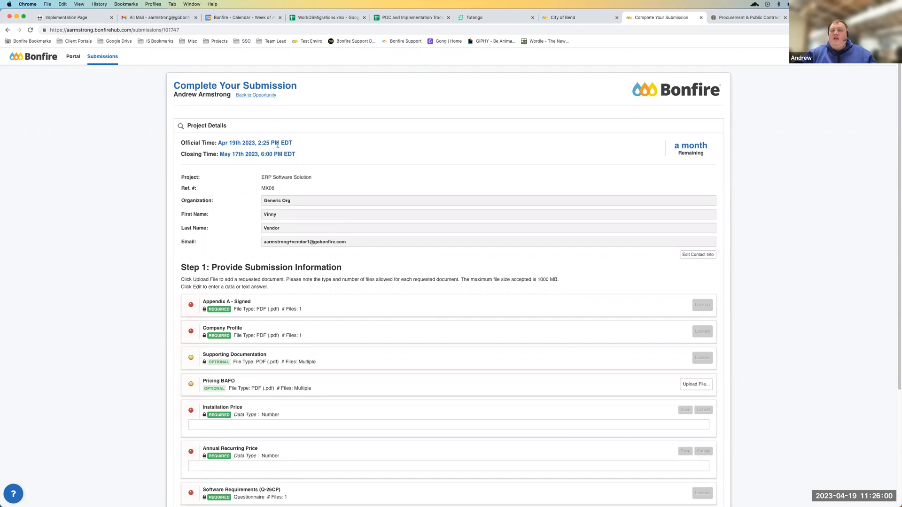
left_click_drag(185, 154, 228, 155)
left_click(227, 155)
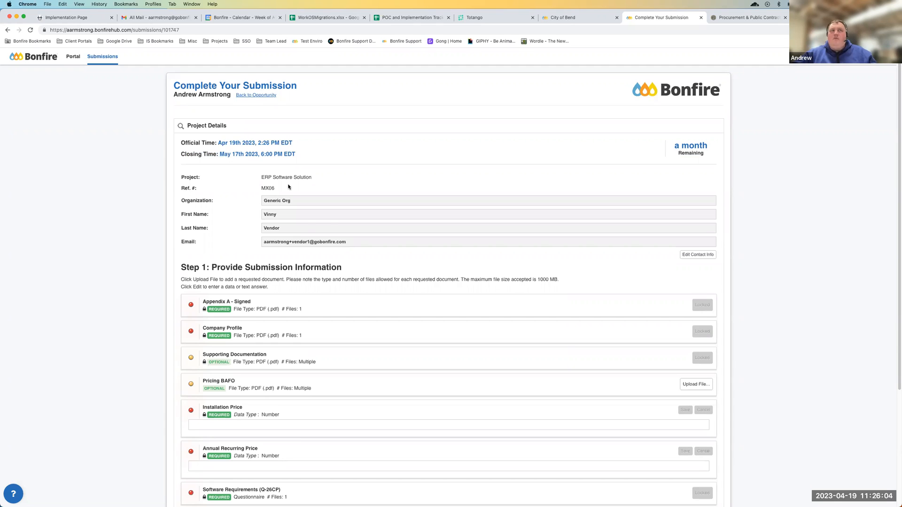
Review the project name, reference number, organization and vendor contact details of the submission
left_click_drag(185, 175, 355, 244)
left_click(352, 240)
left_click_drag(235, 177, 334, 180)
double_click(281, 189)
left_click_drag(258, 205, 341, 244)
left_click(341, 244)
Examine the required and optional items under Step 1: Provide Submission Information, including the Supporting Documentation file requirements
scroll(340, 245, "down", 1)
scroll(340, 247, "down", 5)
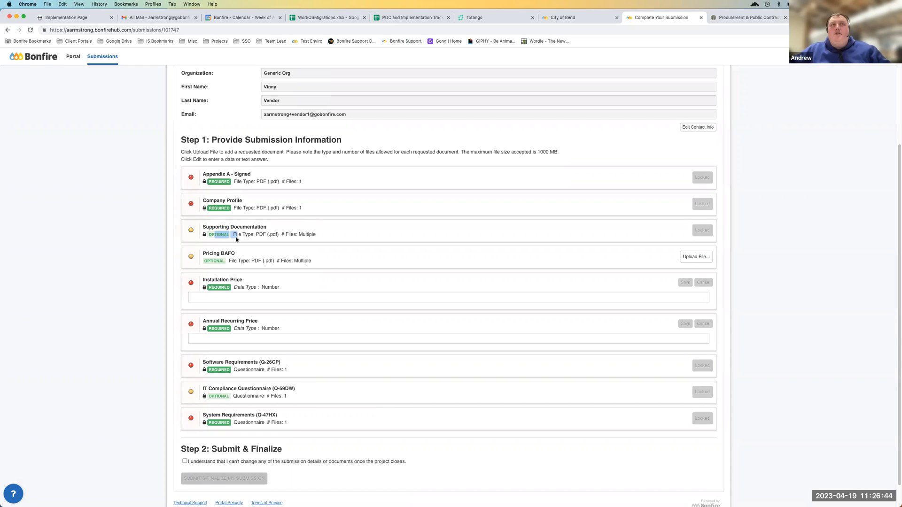
triple_click(221, 235)
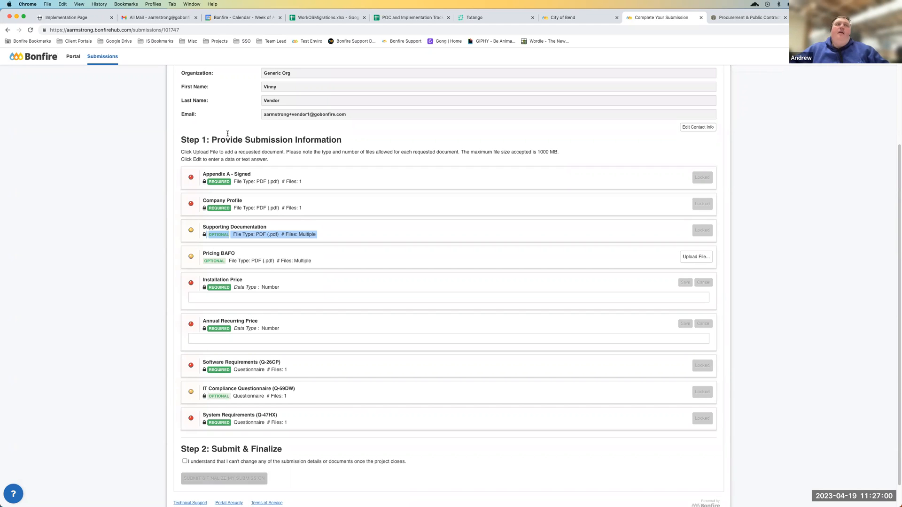
left_click(386, 175)
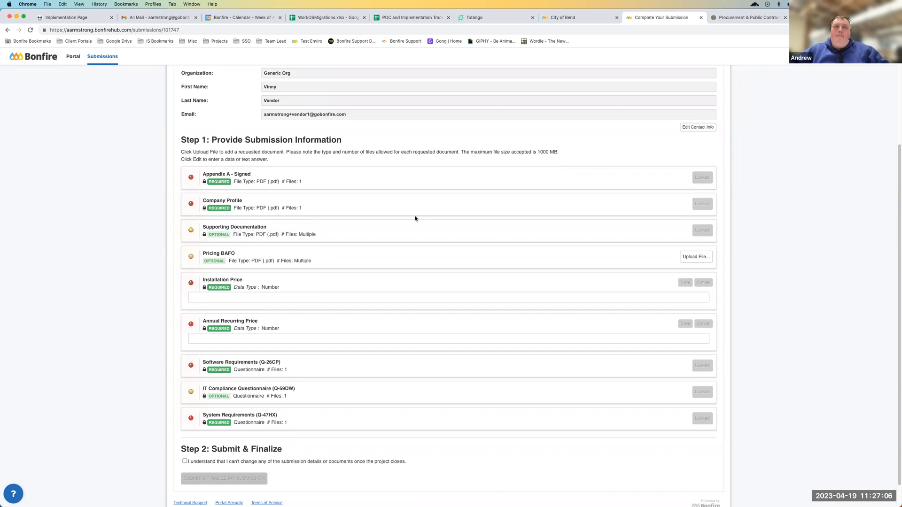
scroll(394, 219, "up", 3)
scroll(394, 220, "down", 3)
scroll(395, 221, "up", 3)
scroll(394, 221, "down", 3)
scroll(343, 204, "up", 5)
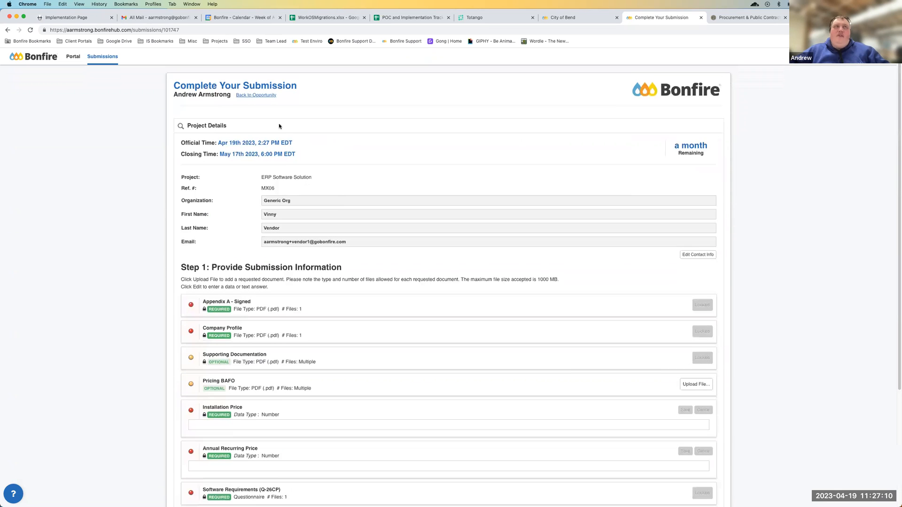
Return to the portal's opportunity list, open the Athletic Equipment (K-12 - BidTable) Template opportunity and continue its work-in-progress submission
left_click(269, 96)
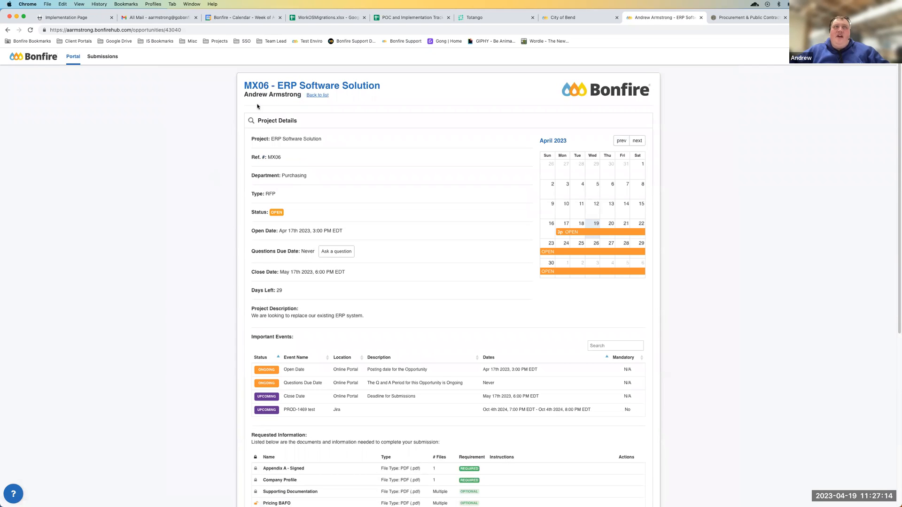
left_click(70, 59)
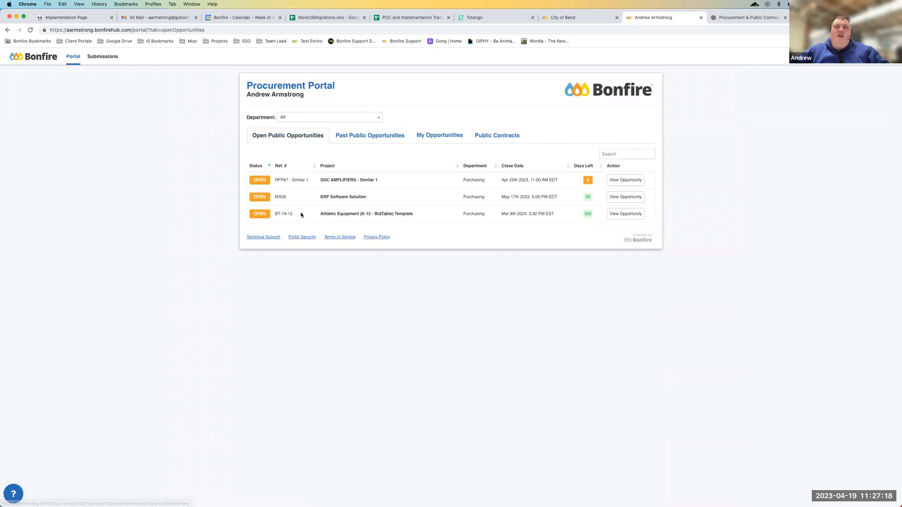
left_click(610, 215)
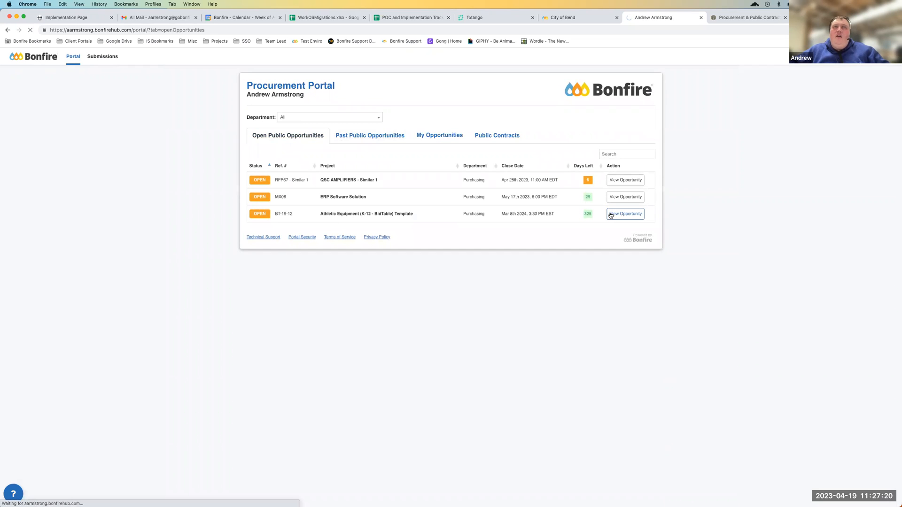
scroll(486, 415, "down", 6)
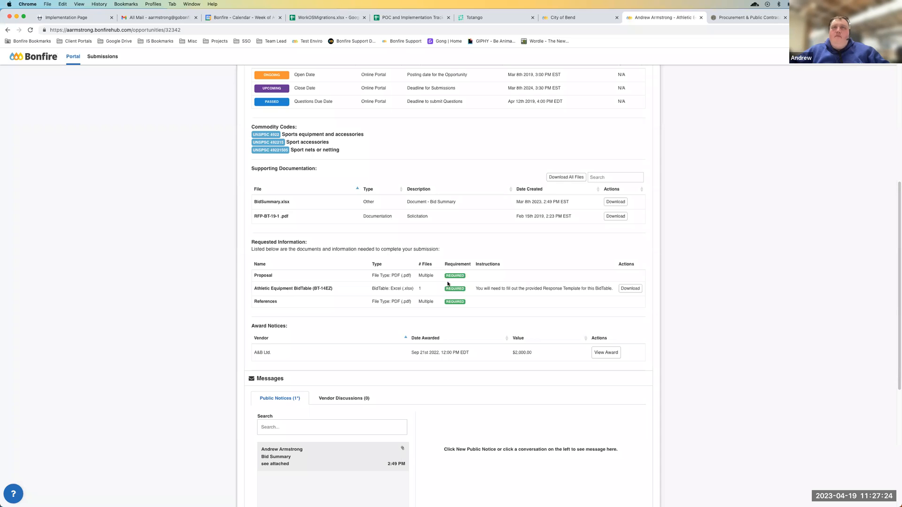
scroll(329, 416, "down", 5)
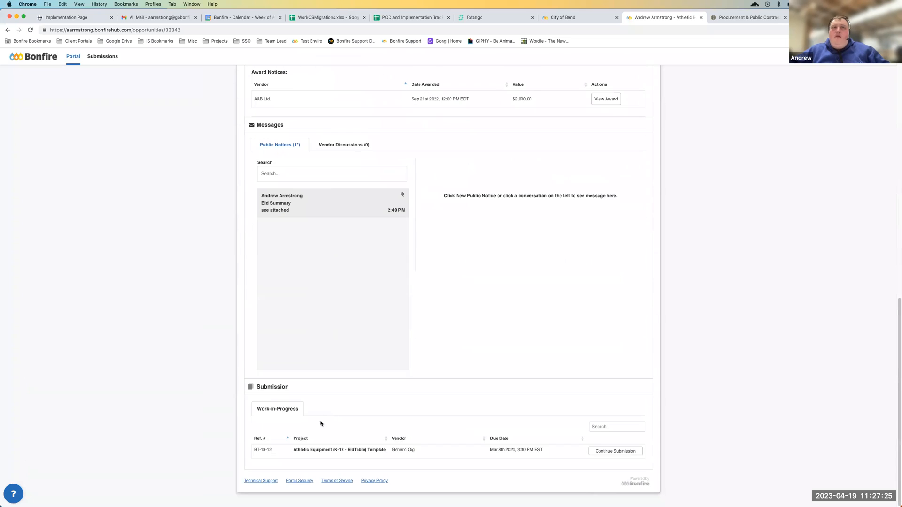
left_click(615, 451)
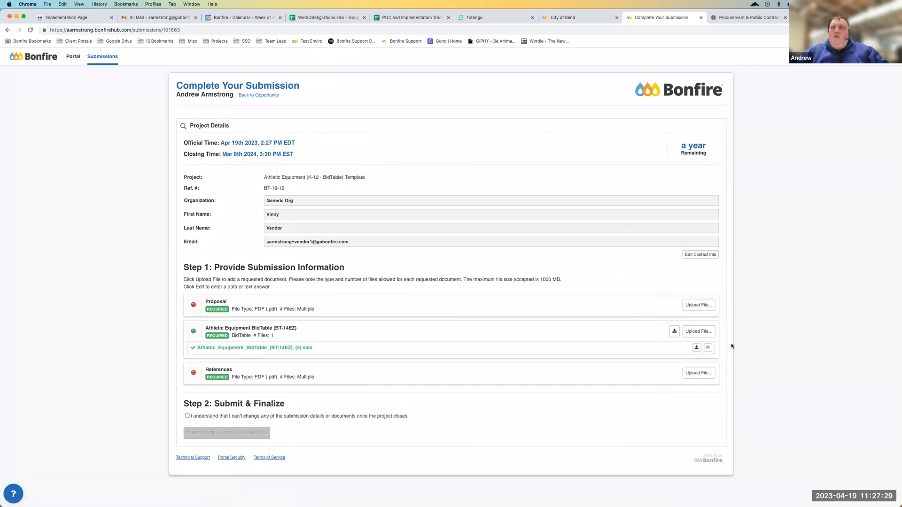
Replace the submission's uploaded BidTable file with Athletic Equipment BidTable (BT-14EZ) (6).xlsx from the Downloads folder
left_click(708, 347)
key("Return")
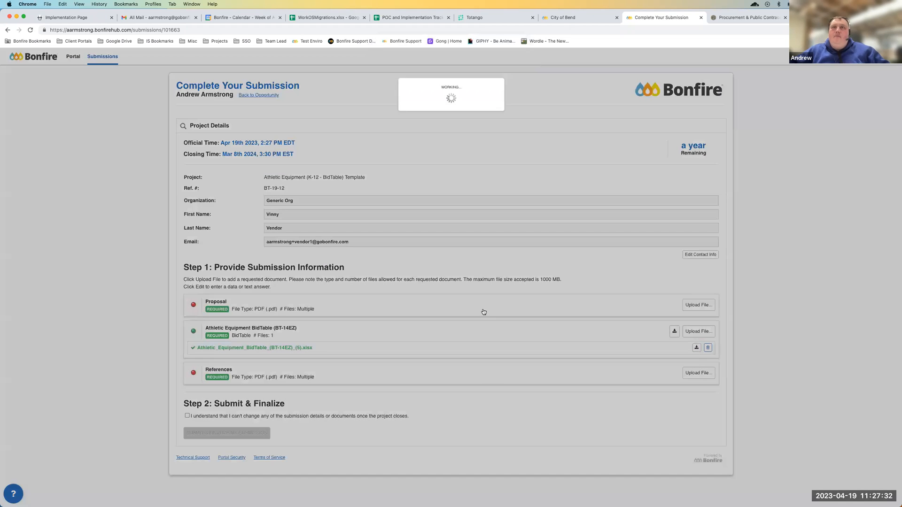
left_click(704, 336)
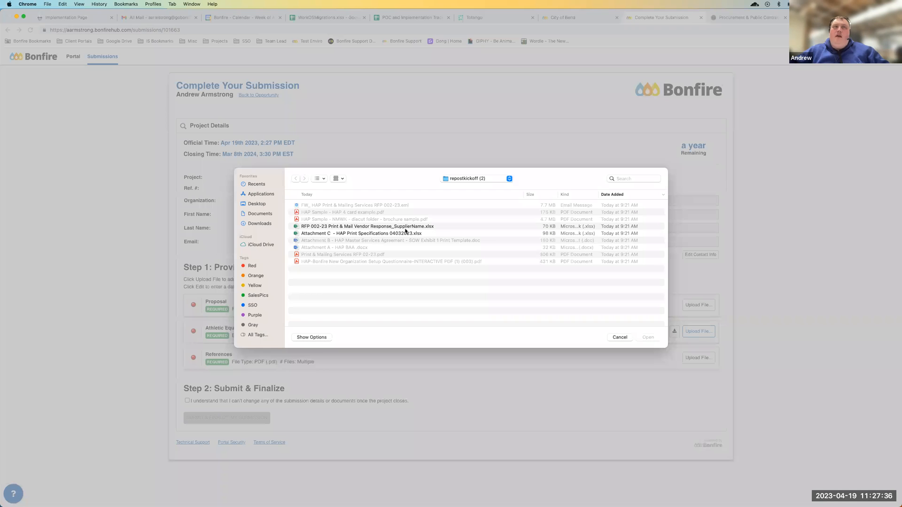
left_click(261, 223)
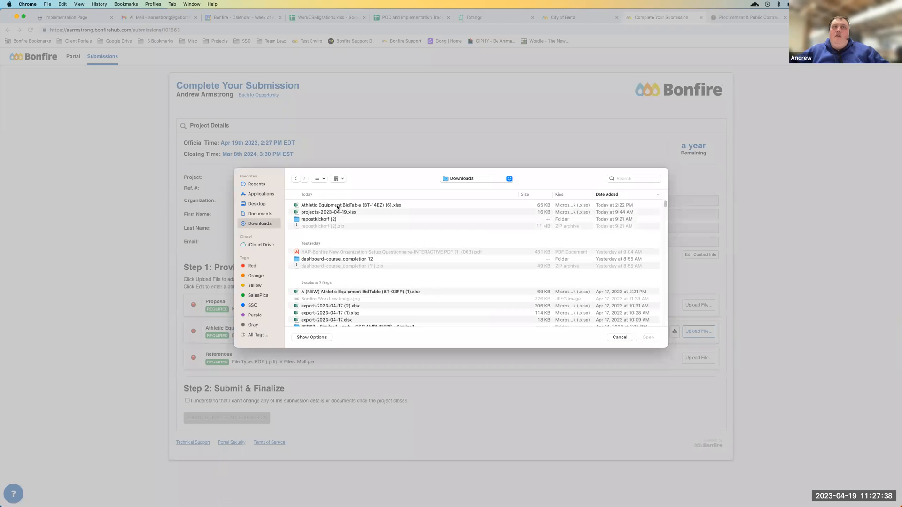
left_click(340, 208)
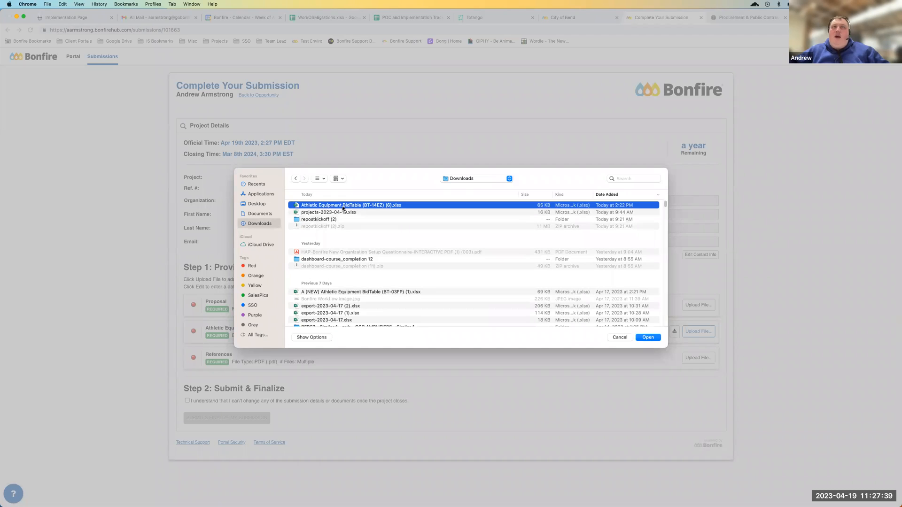
left_click(651, 336)
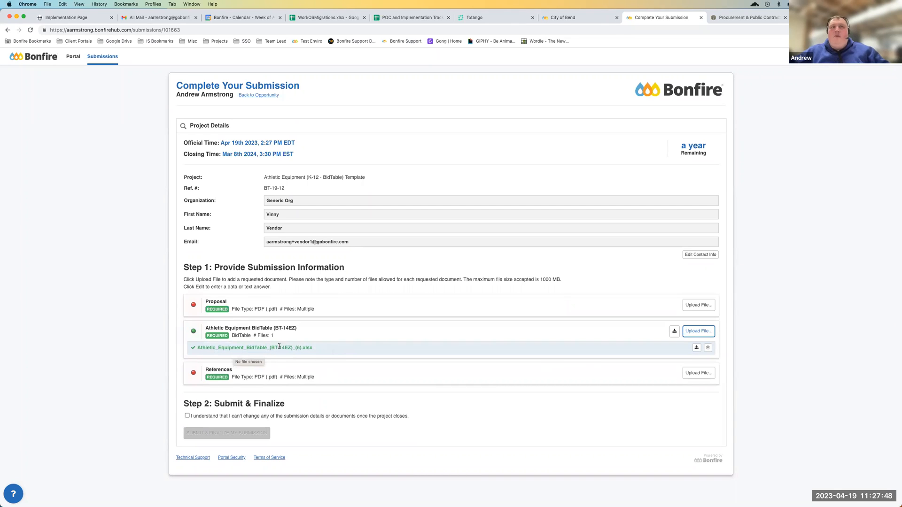
mouse_move(279, 347)
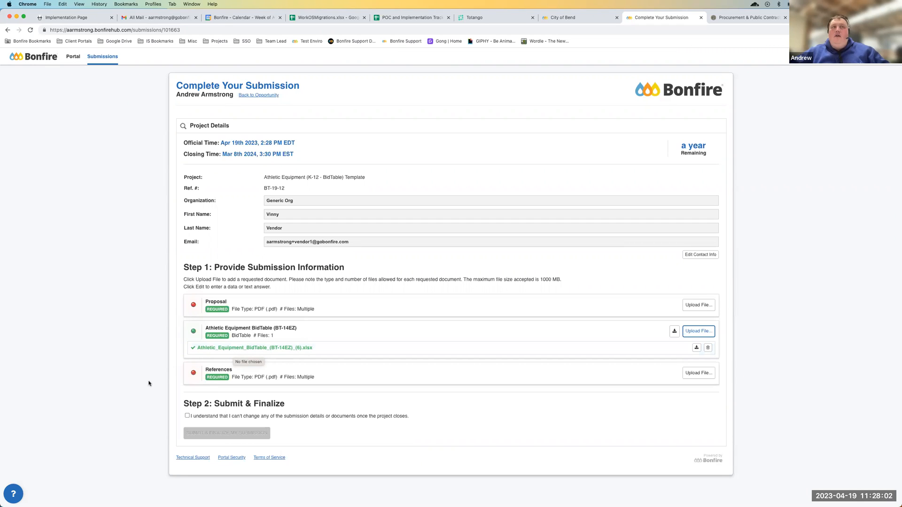
Upload rfp_2023_aerial_mosquito_control.pdf from the Documents folder as the Proposal and check the item's accepted file type
left_click(699, 305)
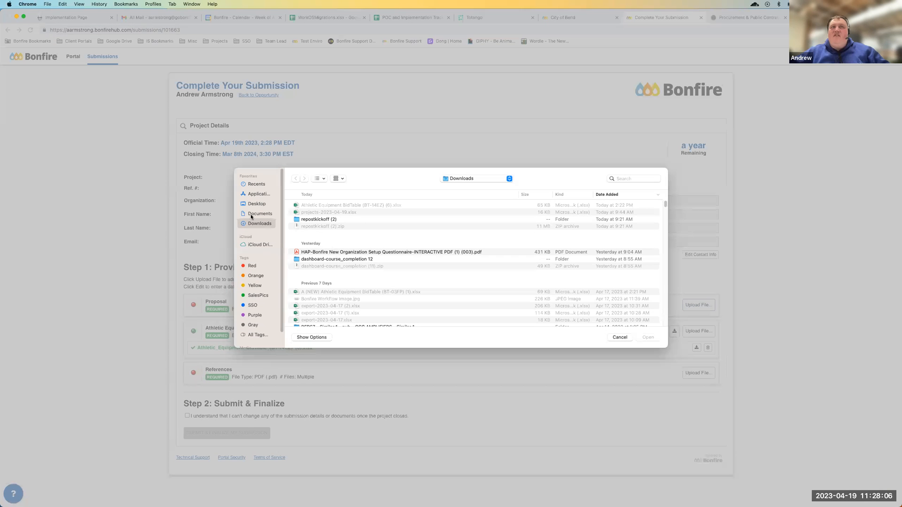
left_click(264, 212)
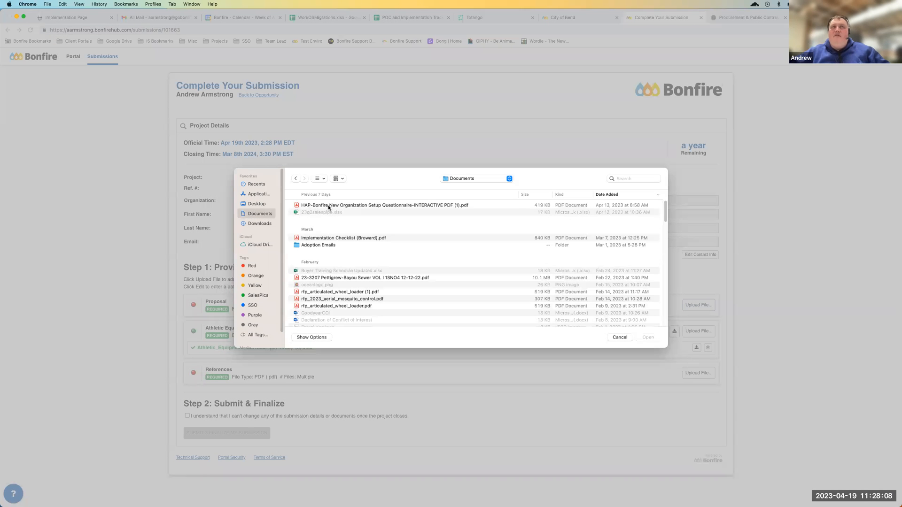
left_click(312, 306)
scroll(314, 309, "down", 3)
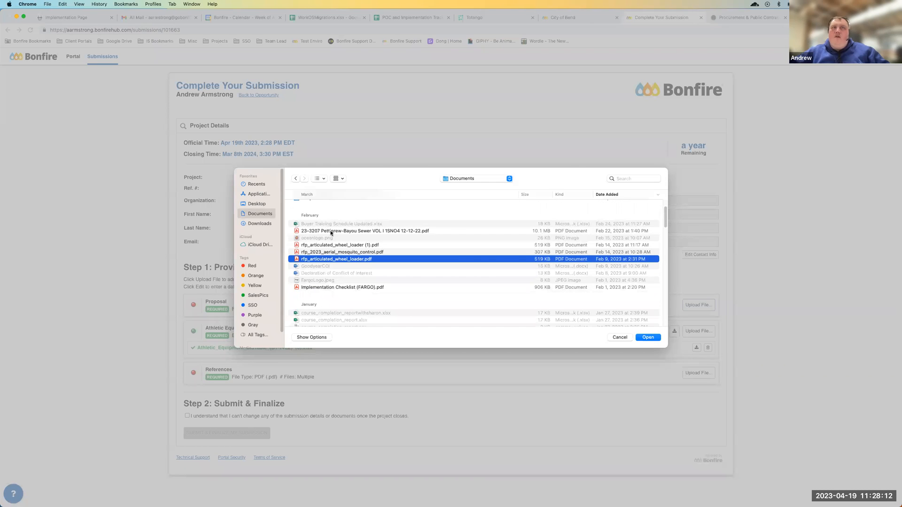
left_click(331, 252)
left_click(655, 338)
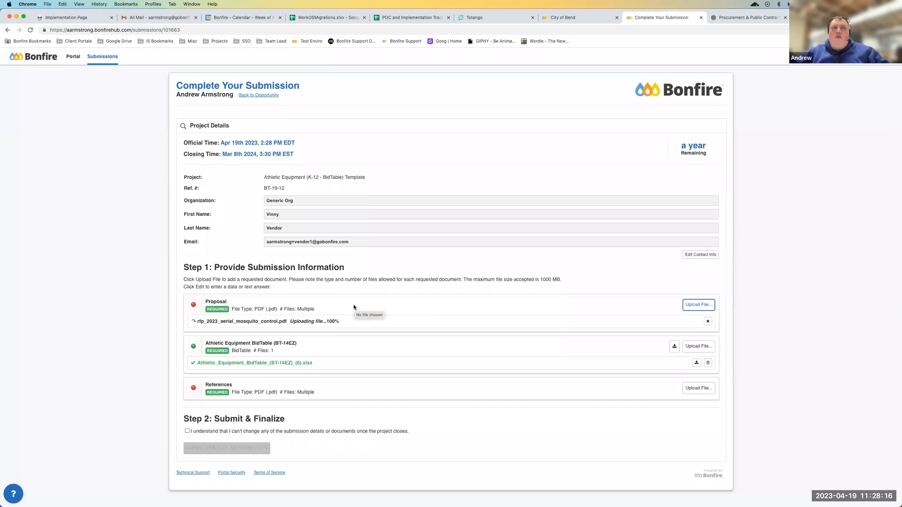
left_click_drag(247, 308, 270, 310)
left_click(257, 312)
left_click(268, 309)
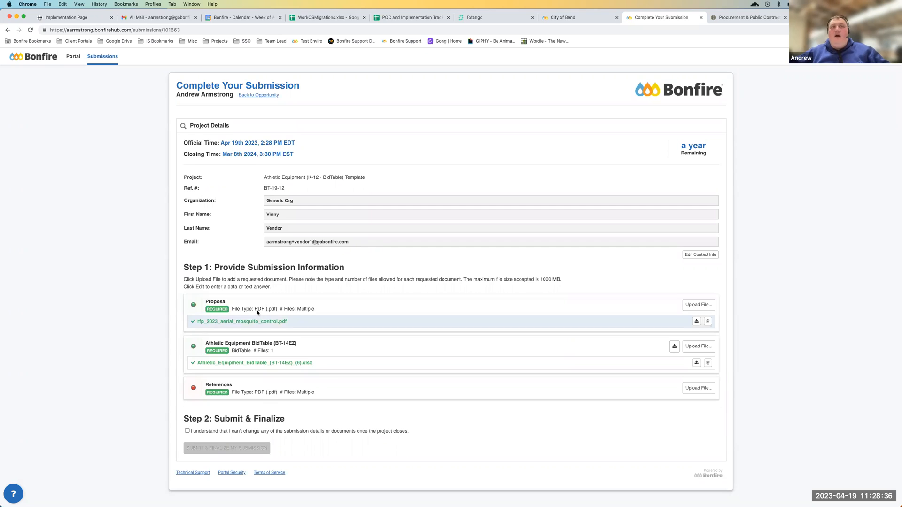
left_click_drag(258, 309, 261, 309)
left_click(262, 308)
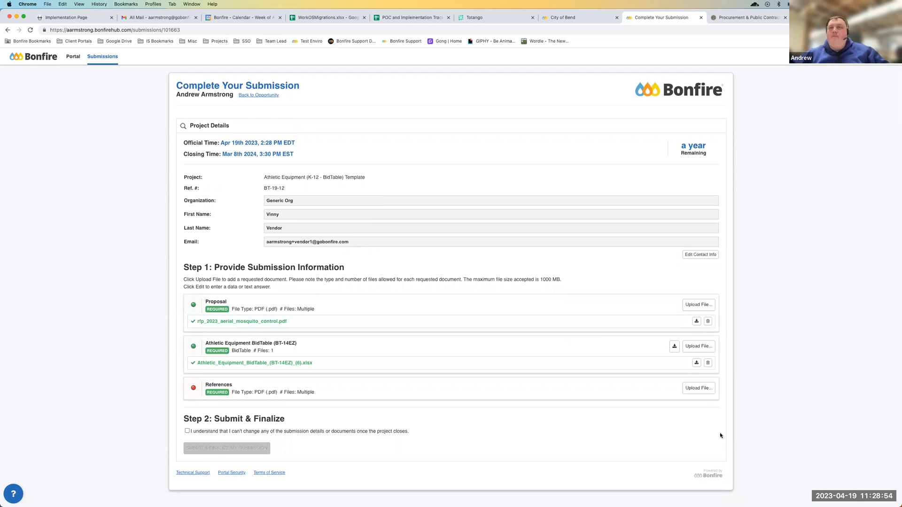
Upload HAP-Bonfire New Organization Setup Questionnaire-INTERACTIVE PDF (1).pdf from the Documents folder as the References file
left_click(698, 389)
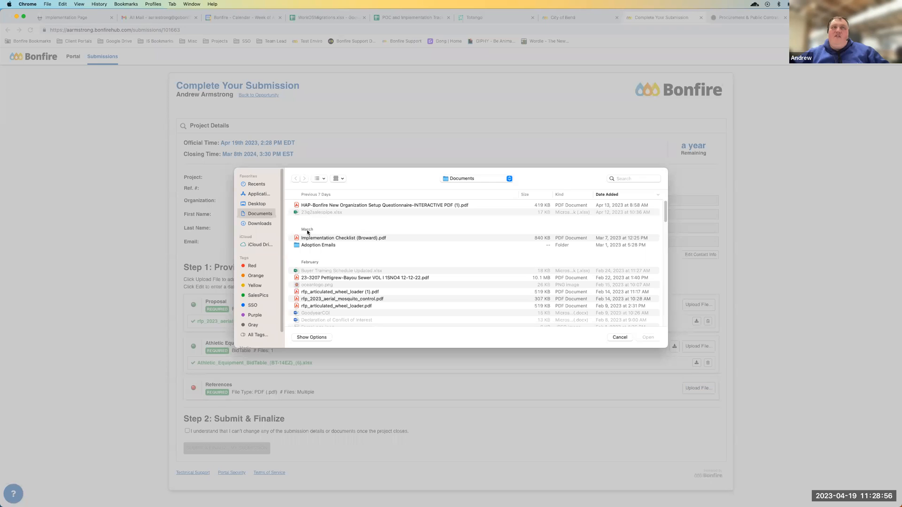
left_click(345, 205)
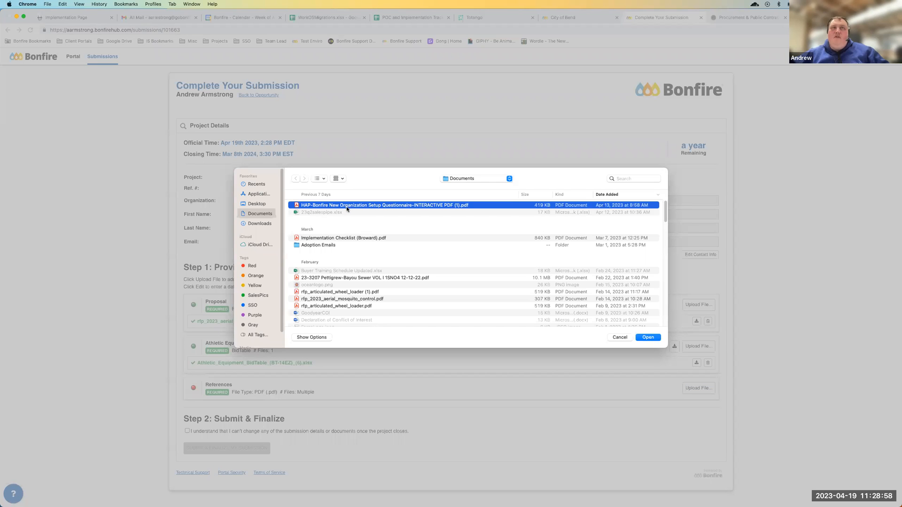
left_click(647, 338)
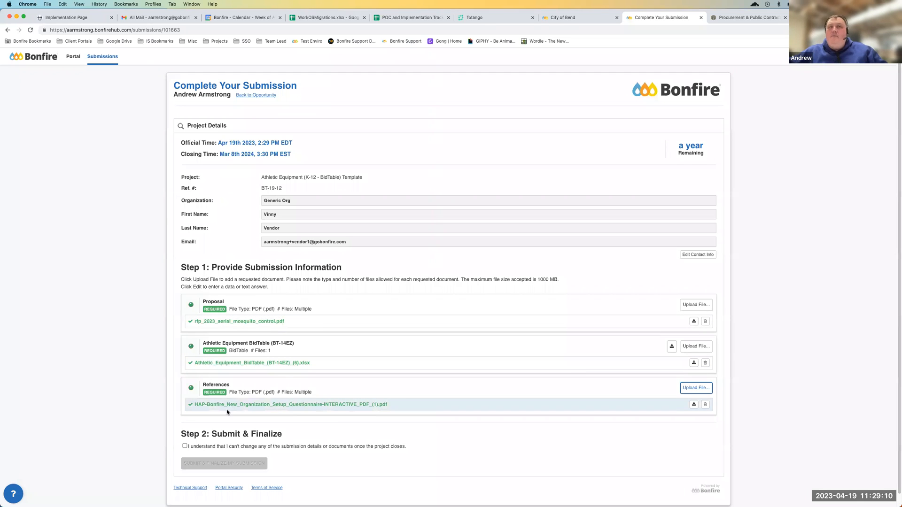
Acknowledge that the submission can't be changed once the project closes, check the closing time, and submit and finalize it
scroll(227, 409, "down", 1)
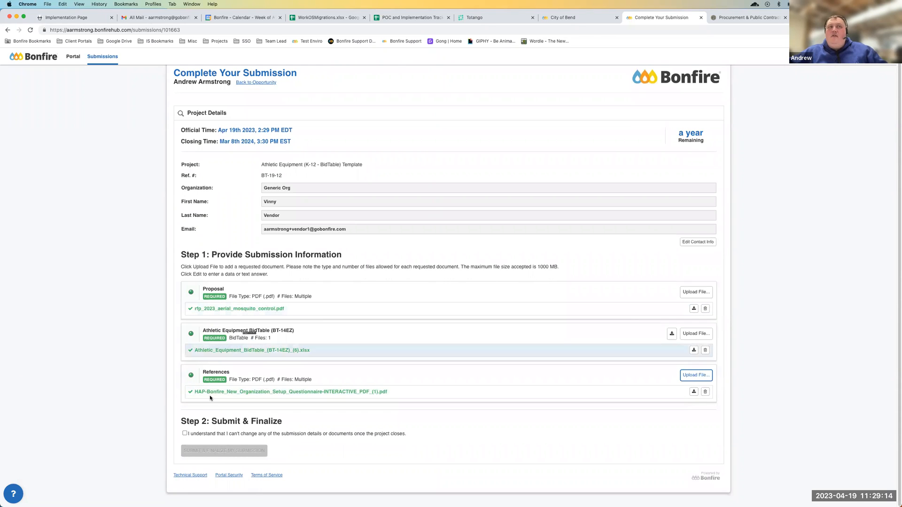
left_click(184, 434)
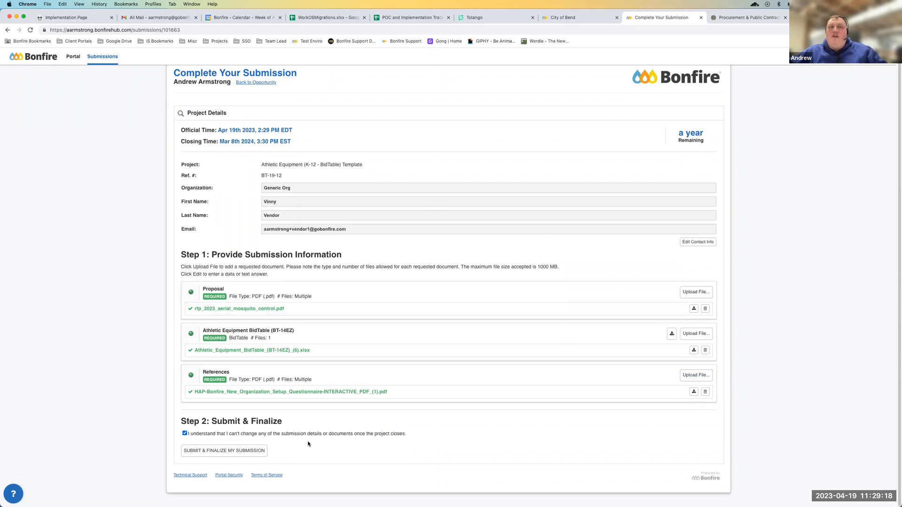
left_click_drag(373, 435, 424, 438)
left_click(424, 438)
left_click_drag(208, 144, 268, 141)
left_click(267, 141)
left_click(224, 451)
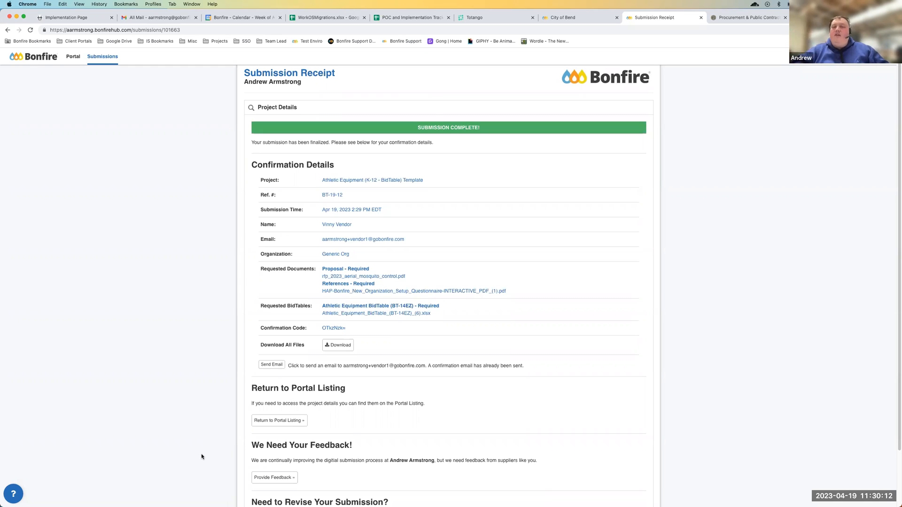
Review the submission receipt's confirmation details, requested files, confirmation code and file download option
left_click_drag(289, 178, 368, 260)
left_click(368, 260)
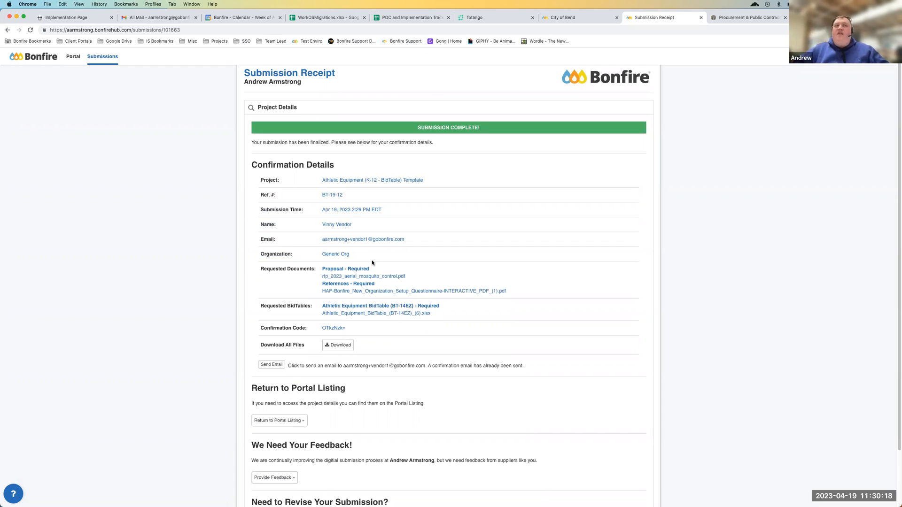
left_click_drag(316, 327, 357, 330)
left_click(356, 331)
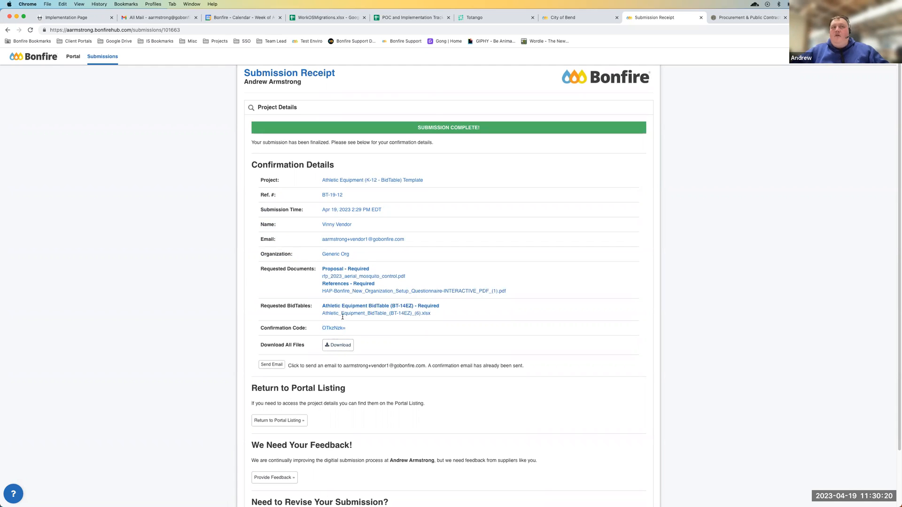
left_click_drag(294, 186, 413, 314)
left_click(416, 318)
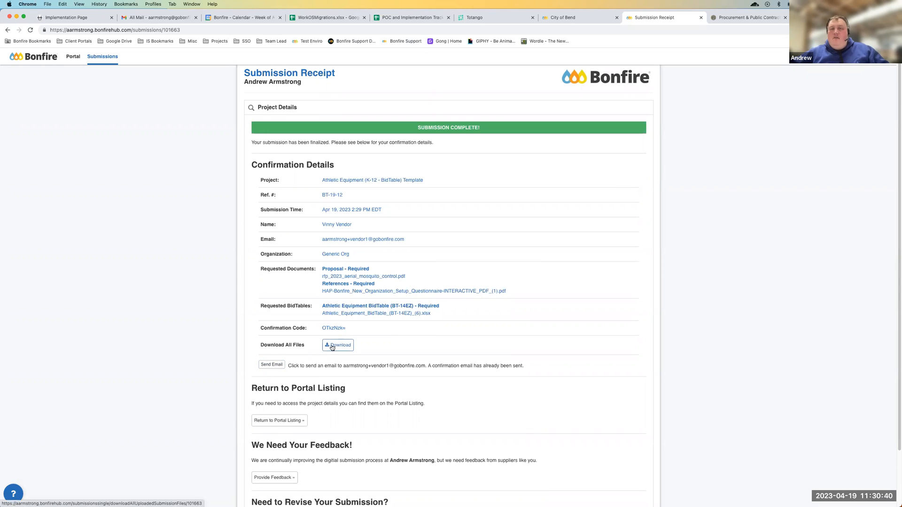
scroll(332, 347, "down", 3)
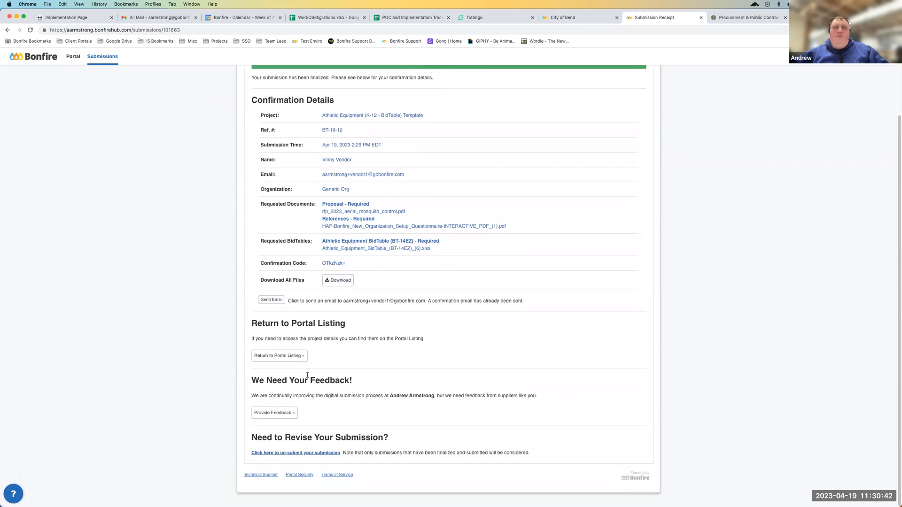
Return to the Athletic Equipment project's portal listing and open the receipt of its completed submission
left_click(287, 359)
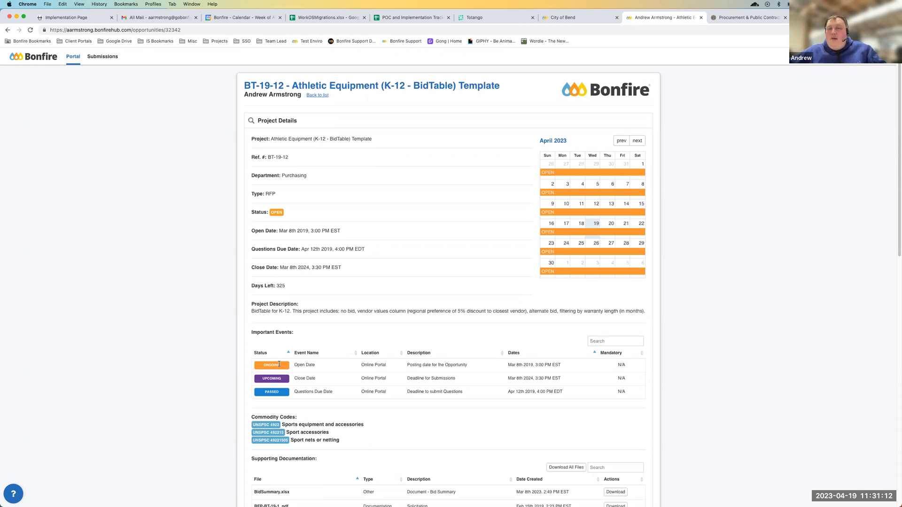
scroll(431, 344, "down", 10)
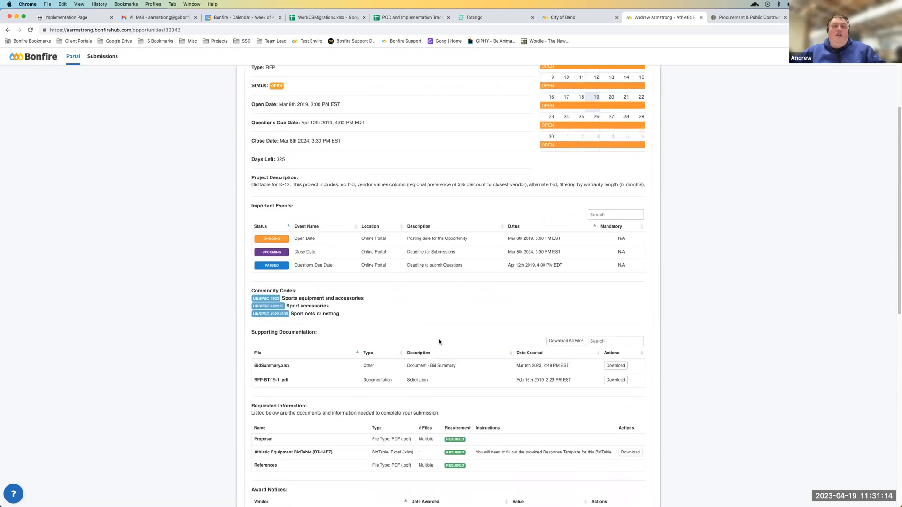
scroll(431, 344, "down", 2)
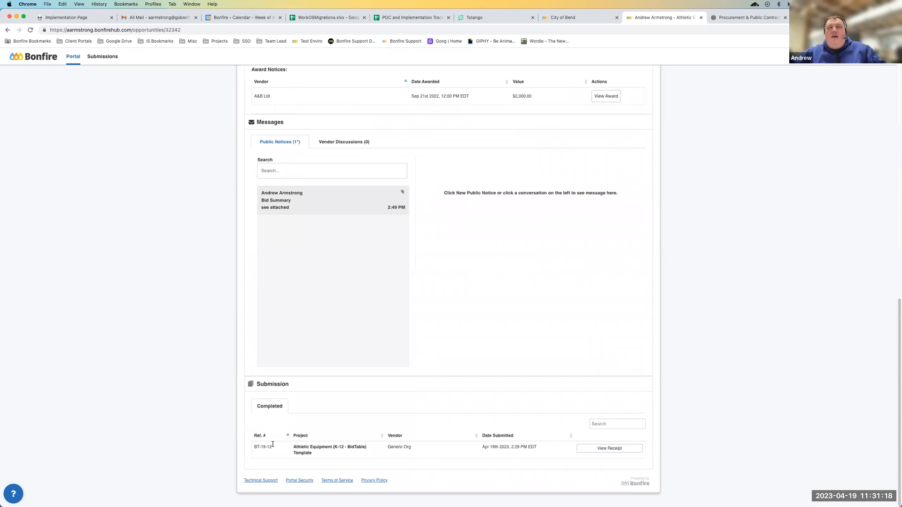
left_click(624, 449)
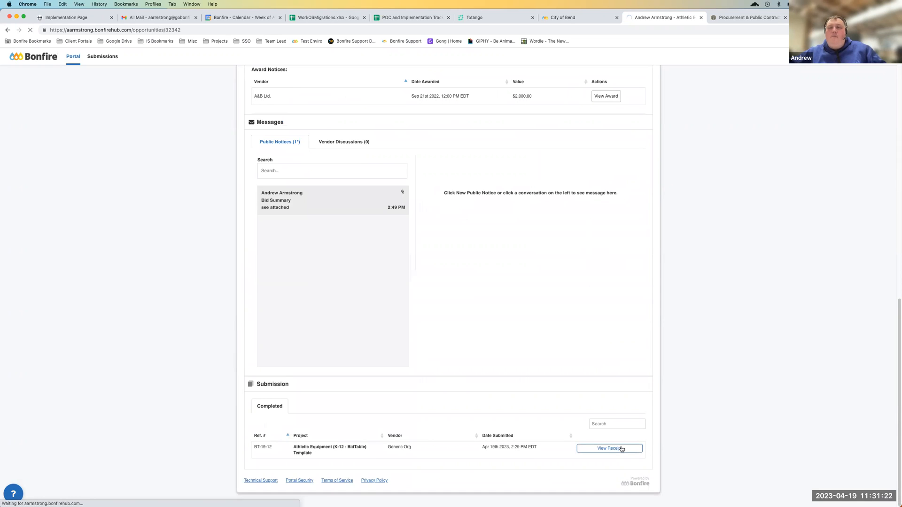
Un-submit the finalized Athletic Equipment submission from its receipt to reopen it for revision
scroll(374, 352, "down", 3)
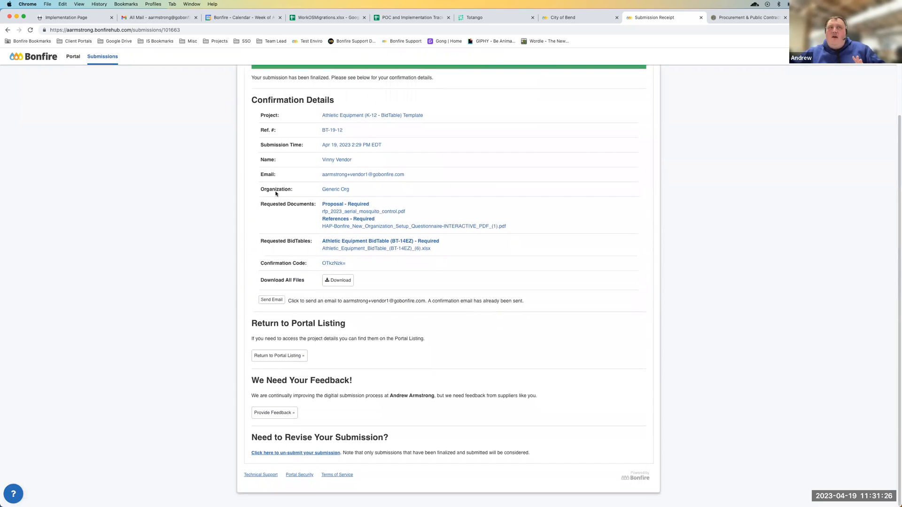
left_click(302, 454)
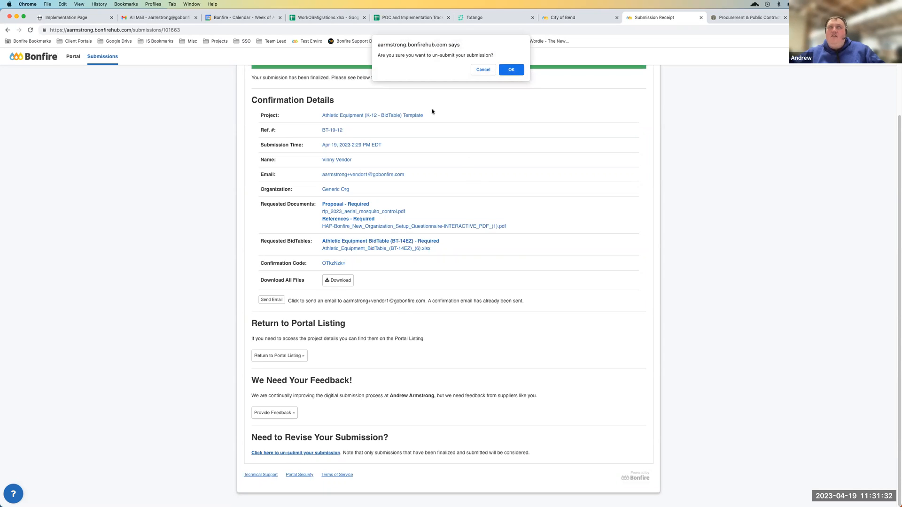
left_click(507, 71)
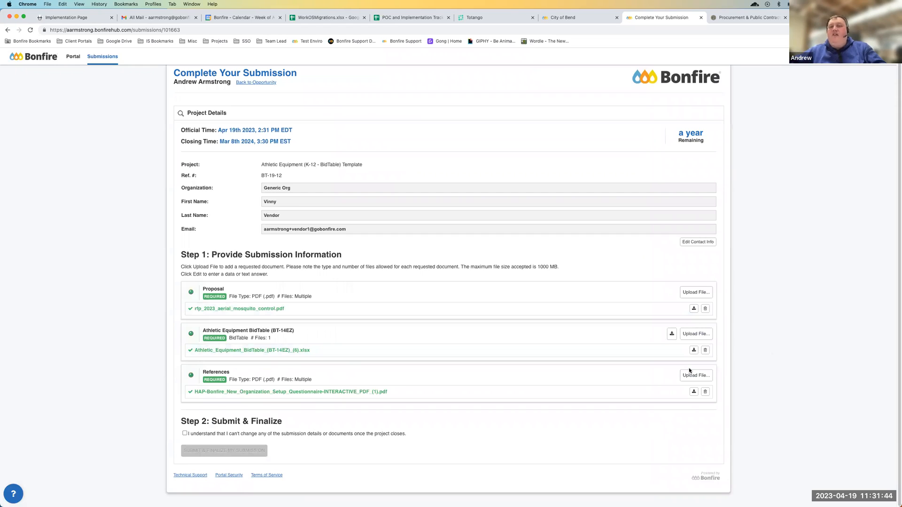
Accept the acknowledgement and finalize the reopened submission again, checking the feedback section of the new receipt
left_click(184, 433)
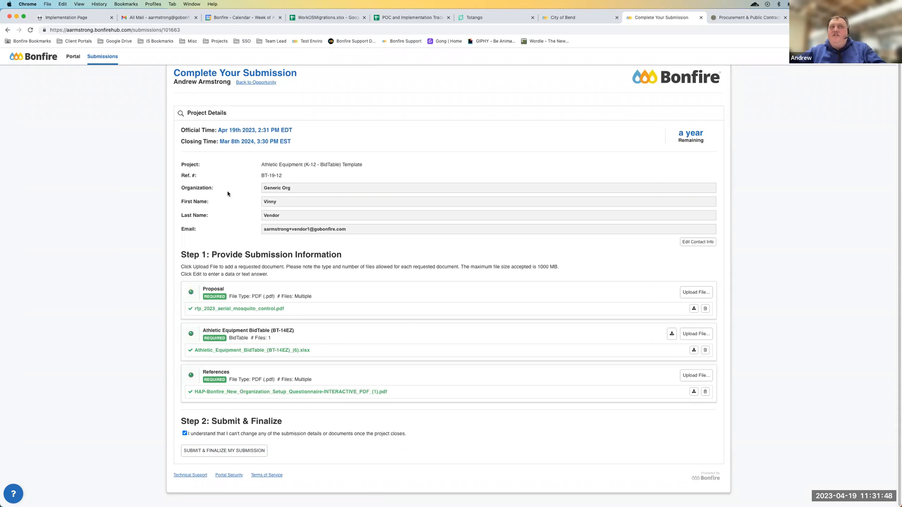
left_click(233, 452)
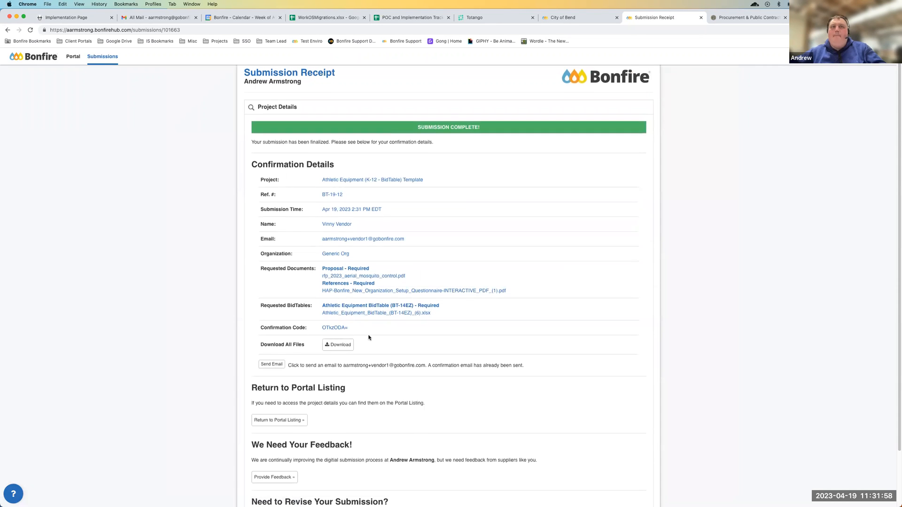
scroll(368, 337, "down", 3)
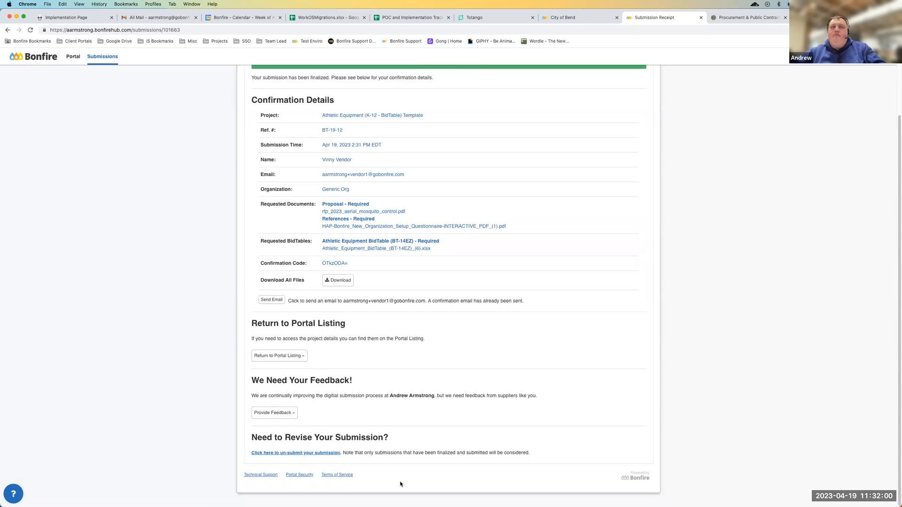
left_click_drag(264, 381, 323, 382)
left_click(322, 382)
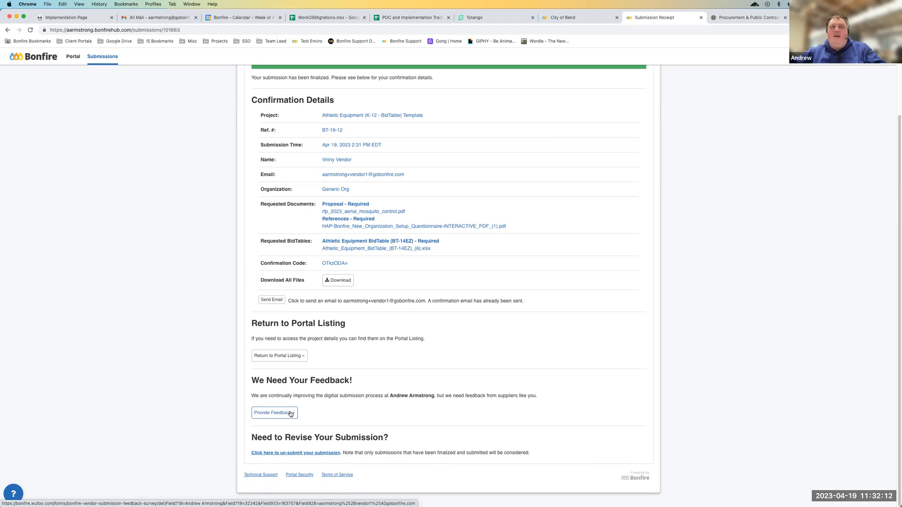
scroll(288, 415, "up", 3)
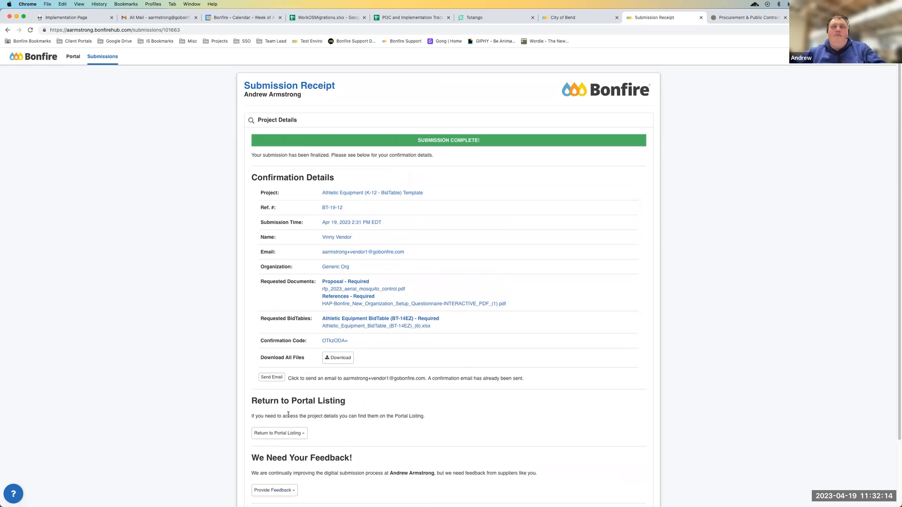
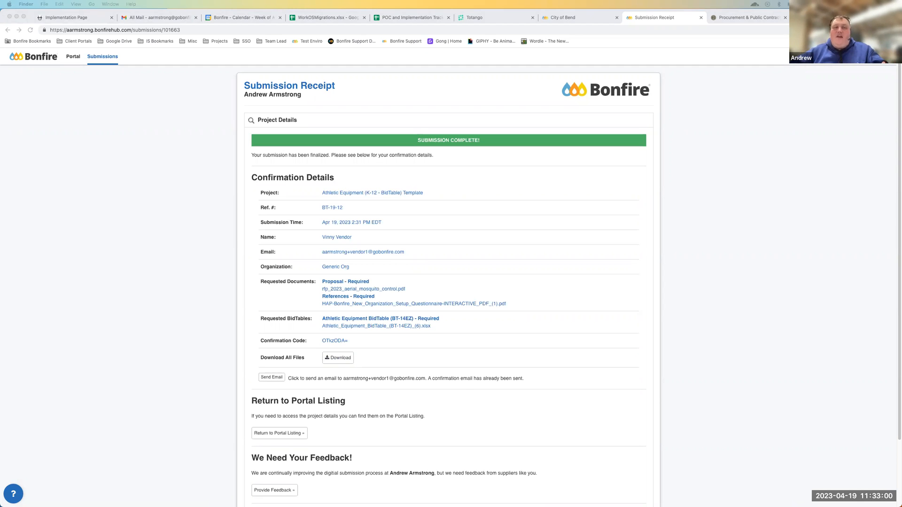
Switch to Excel and bring the Software Requirements (Q-09AC) questionnaire workbook into a full-size window
key("super+Tab")
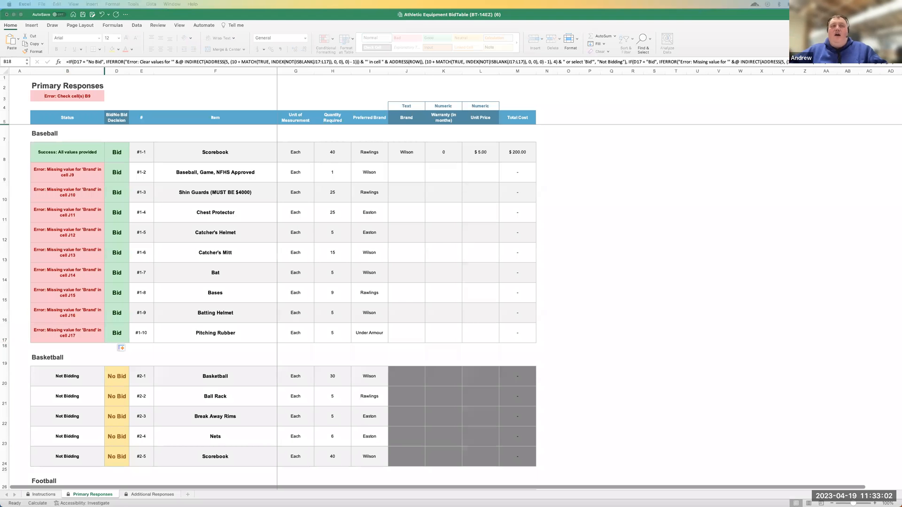
left_click_drag(645, 411, 598, 52)
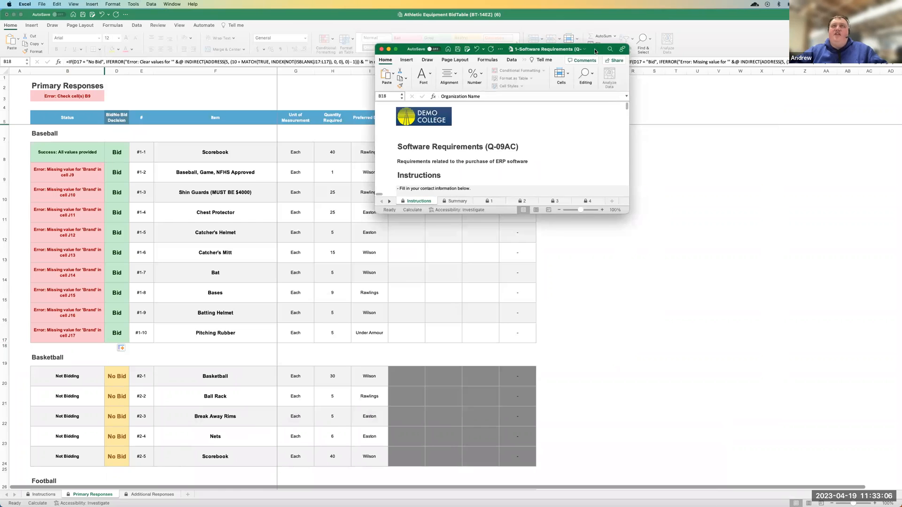
double_click(594, 51)
left_click(325, 365)
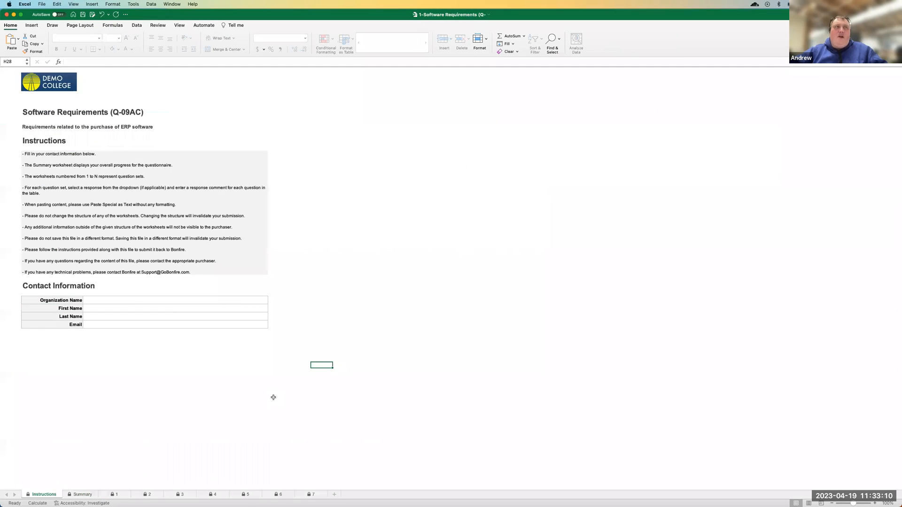
Review the questionnaire's title, its purpose description and the instructions block on the Instructions sheet
left_click(77, 117)
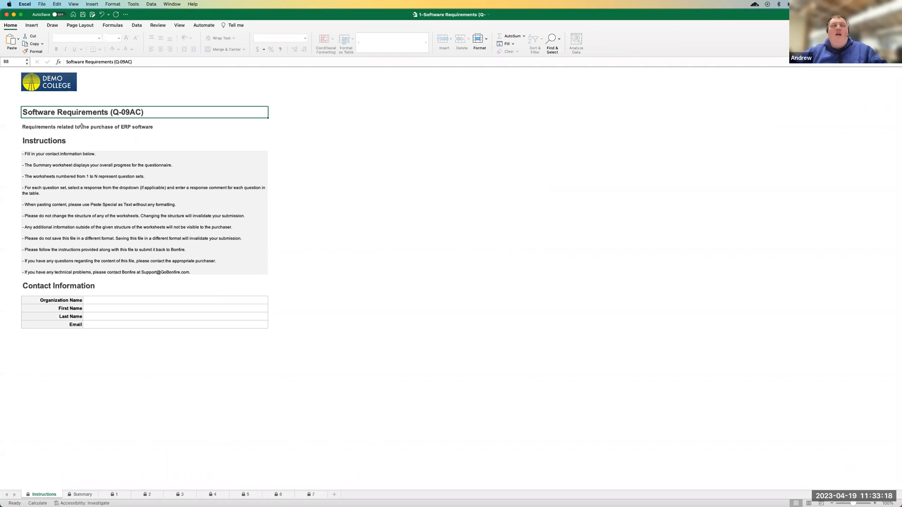
left_click(75, 129)
left_click(79, 189)
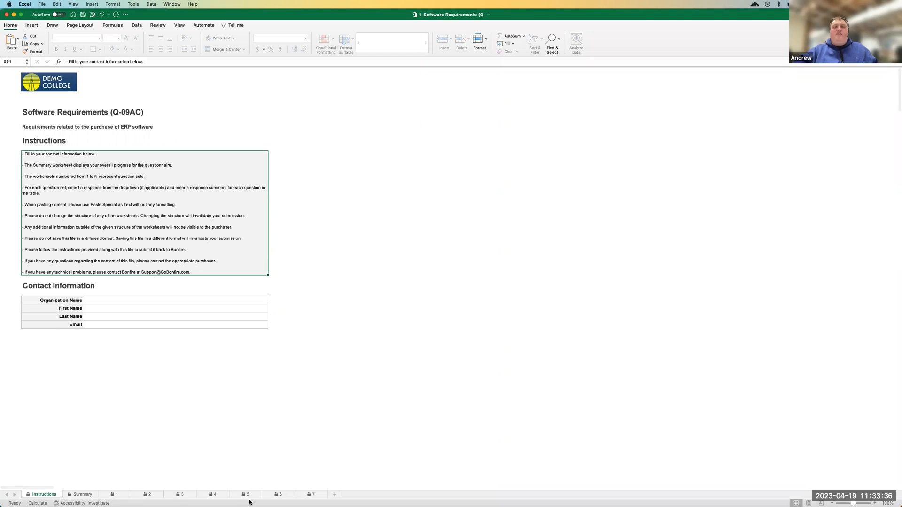
In Question Set 1, answer question 1.0.1 as Fully Compliant with the response comment "bdbjdvjlbdv"
left_click(114, 495)
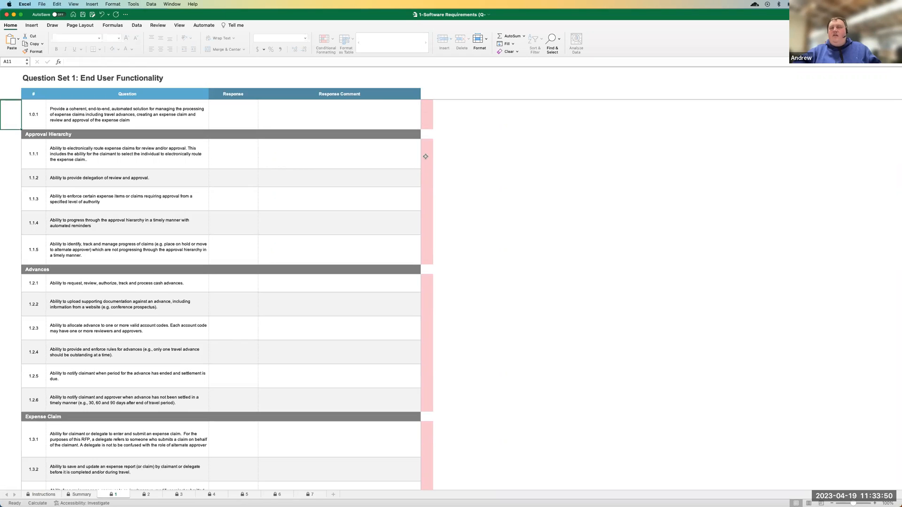
left_click(244, 117)
left_click(262, 127)
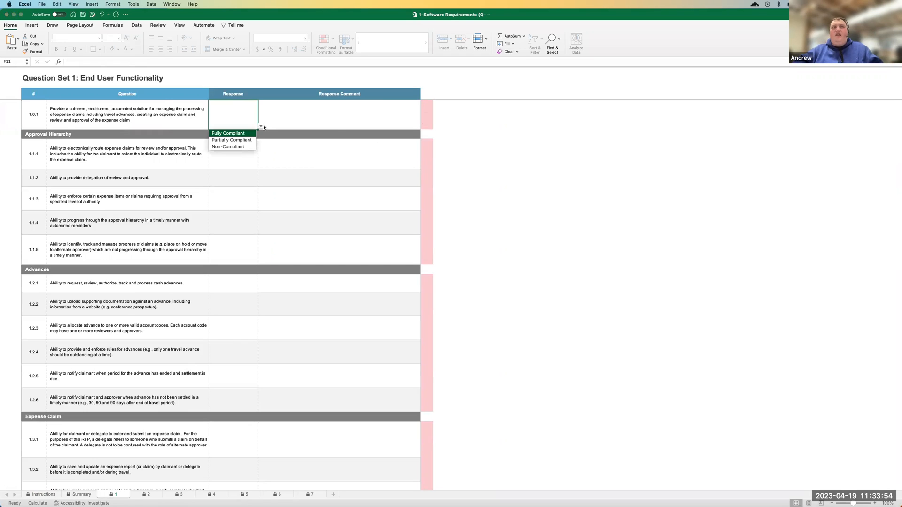
left_click(232, 134)
left_click(301, 108)
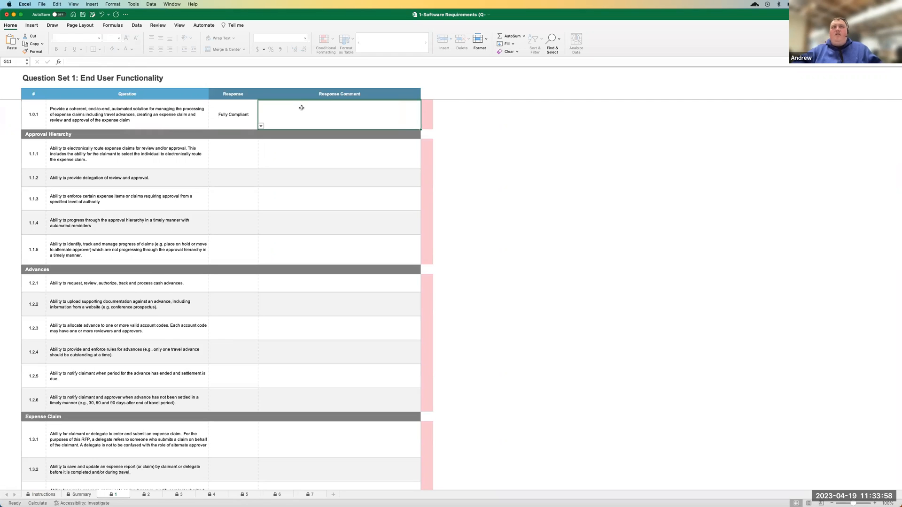
type("bdbjdvjlbdv")
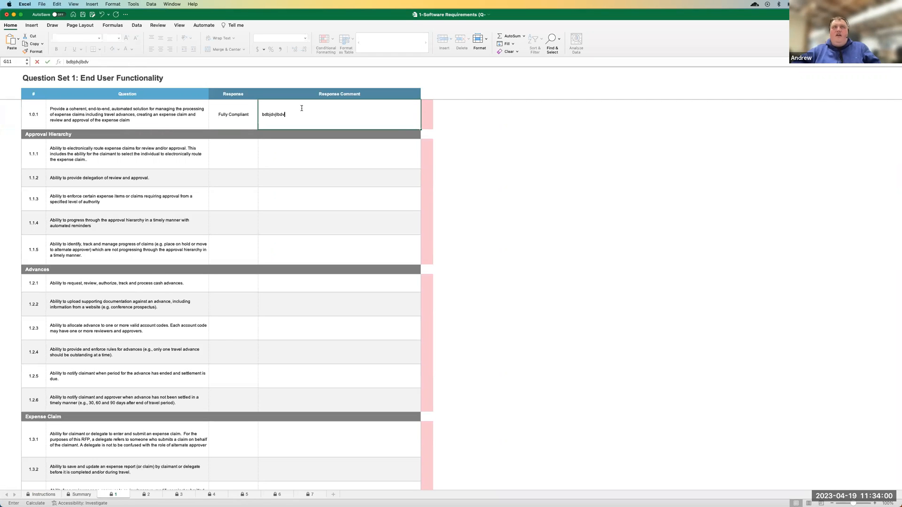
key("Return")
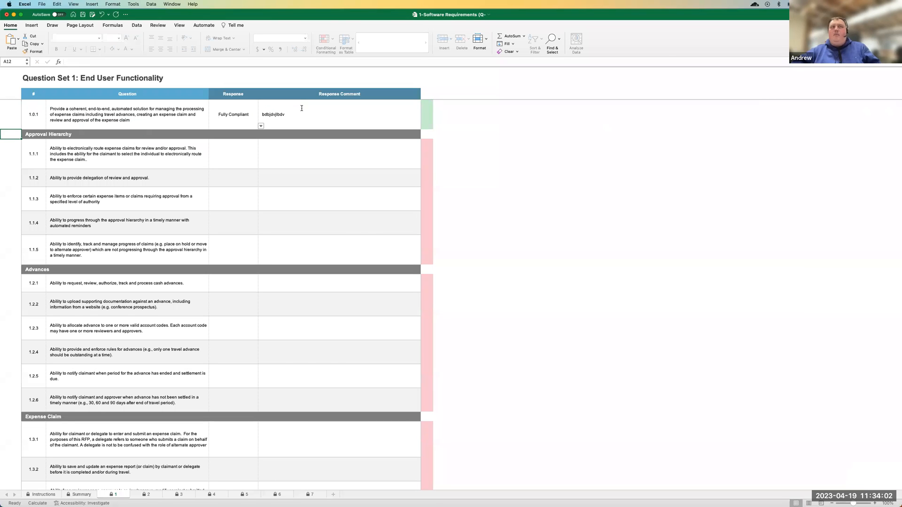
Set the response to question 1.1.1 under Approval Hierarchy to Non-Compliant
left_click(241, 165)
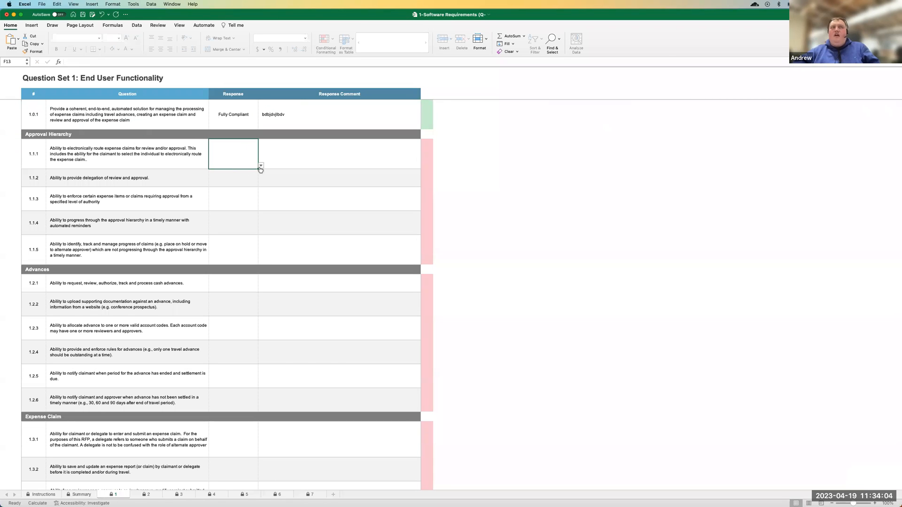
left_click(261, 167)
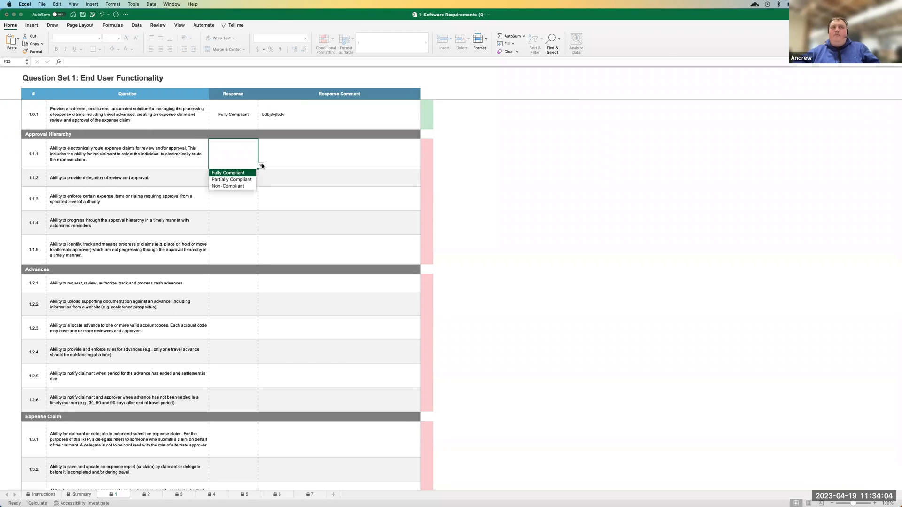
left_click(224, 186)
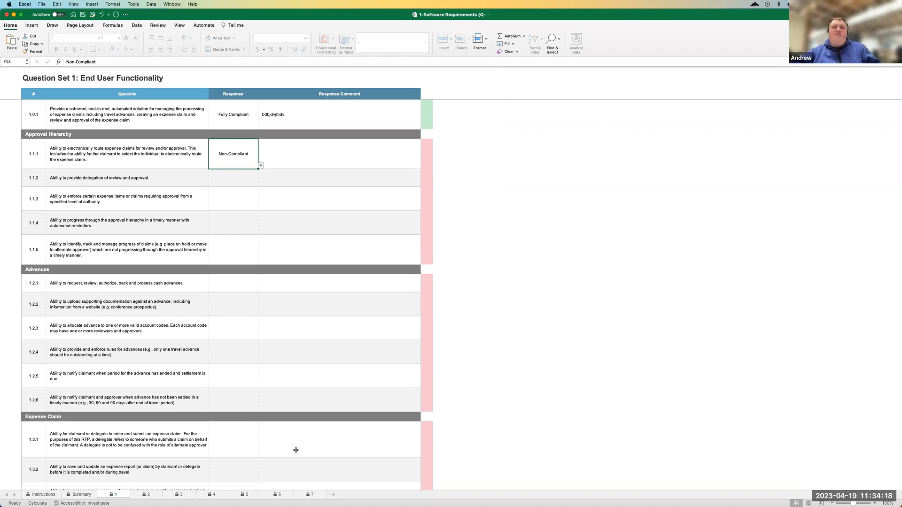
Examine the prefilled response cells of Question Set 7: Technical Infrastructure and compare them with question set 6
left_click(308, 494)
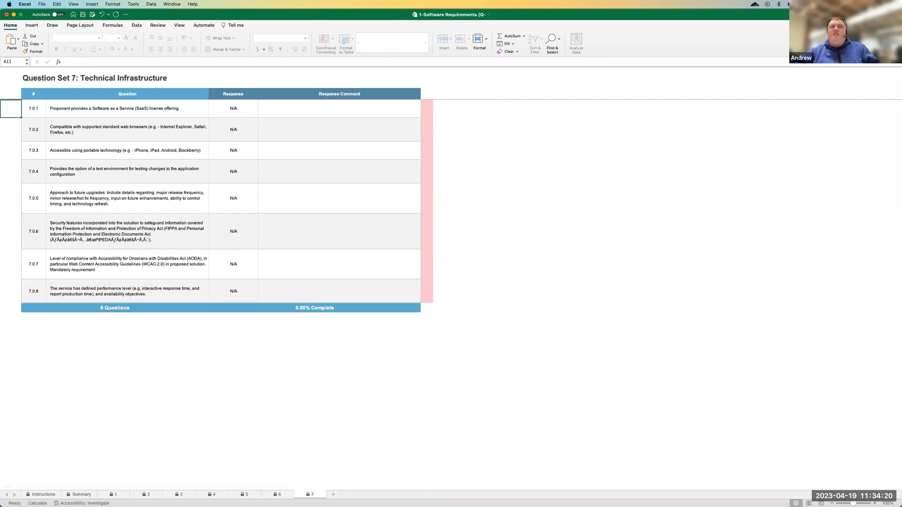
left_click(246, 113)
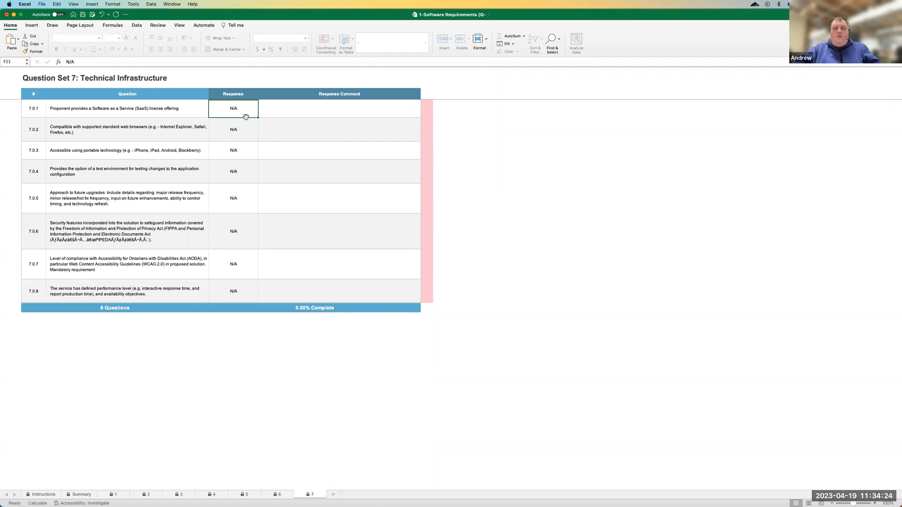
double_click(246, 117)
left_click(449, 291)
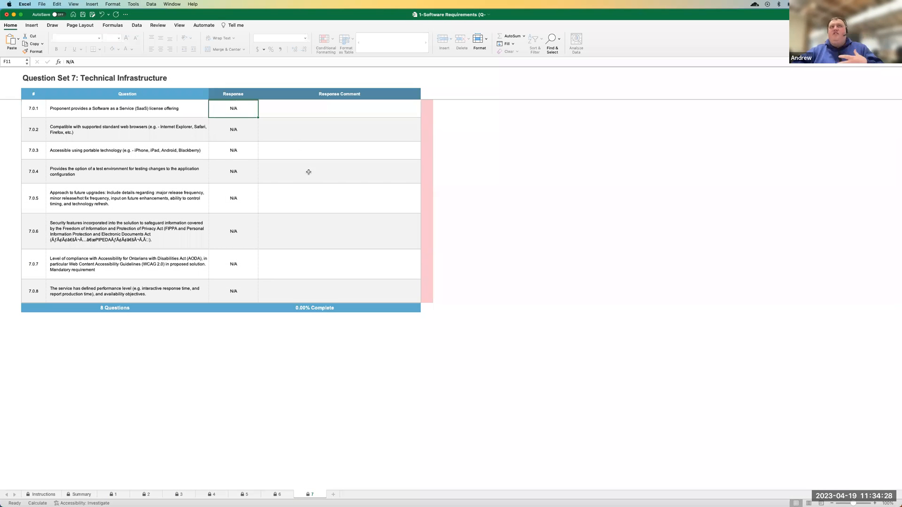
left_click(235, 132)
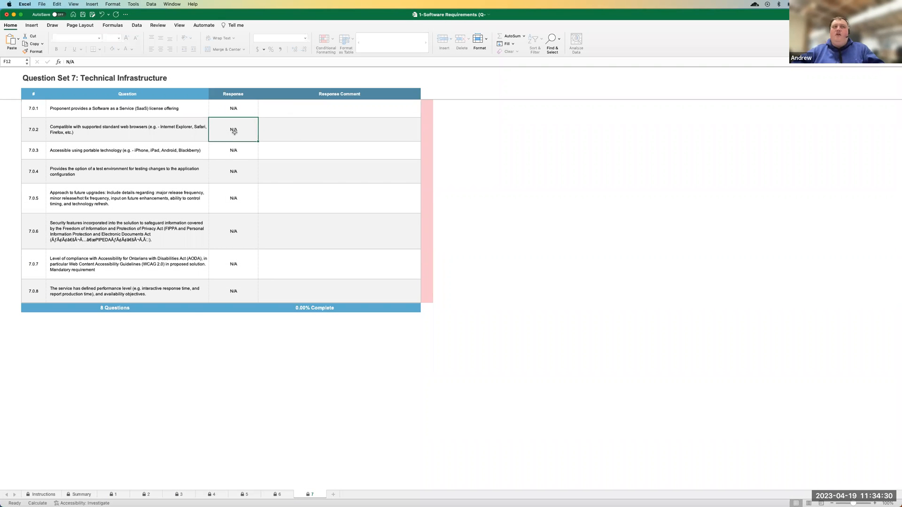
left_click(282, 494)
left_click(242, 105)
left_click(312, 494)
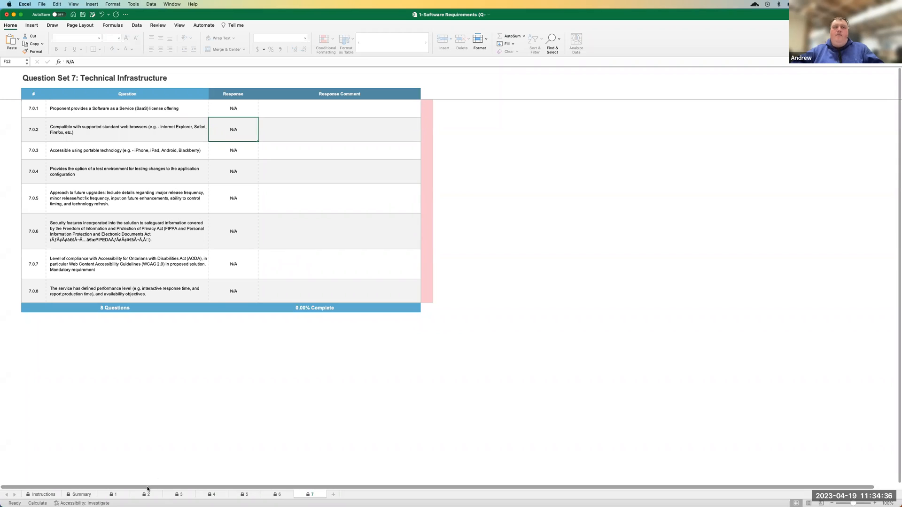
Check question 1.0.1's completion indicator, then compare the Summary sheet's question count and progress for set 2 with the Question Set 2 sheet
left_click(114, 494)
left_click(428, 117)
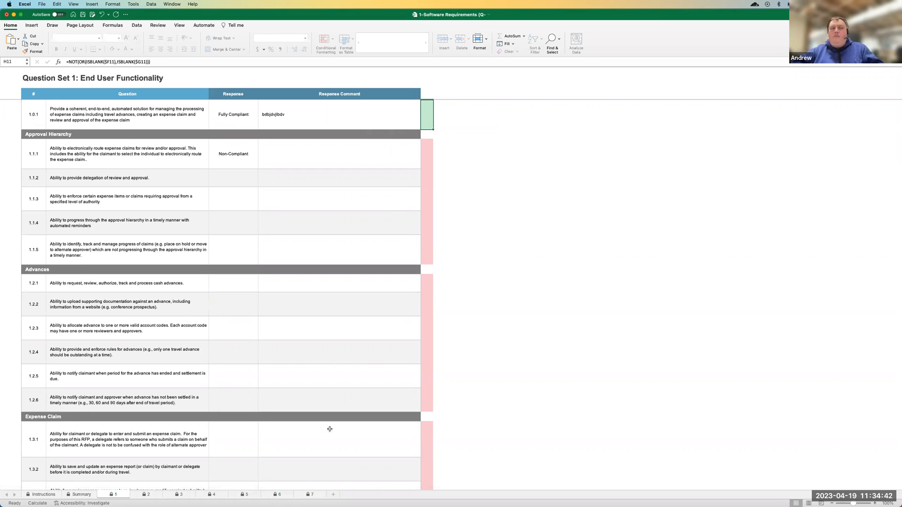
left_click(81, 494)
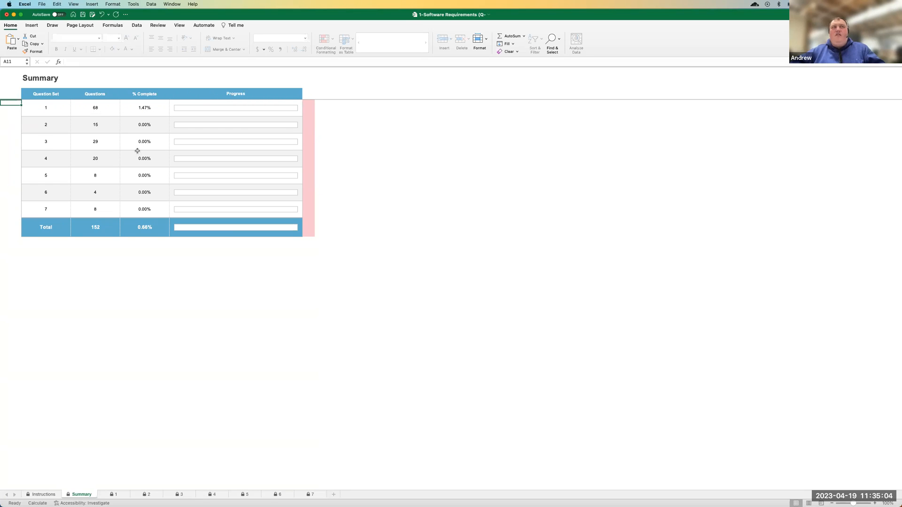
left_click(122, 124)
left_click(100, 123)
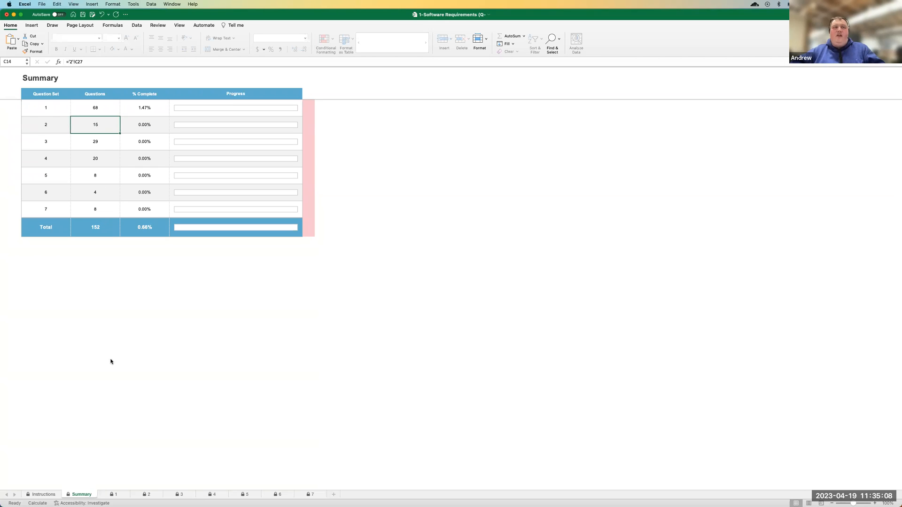
left_click(148, 494)
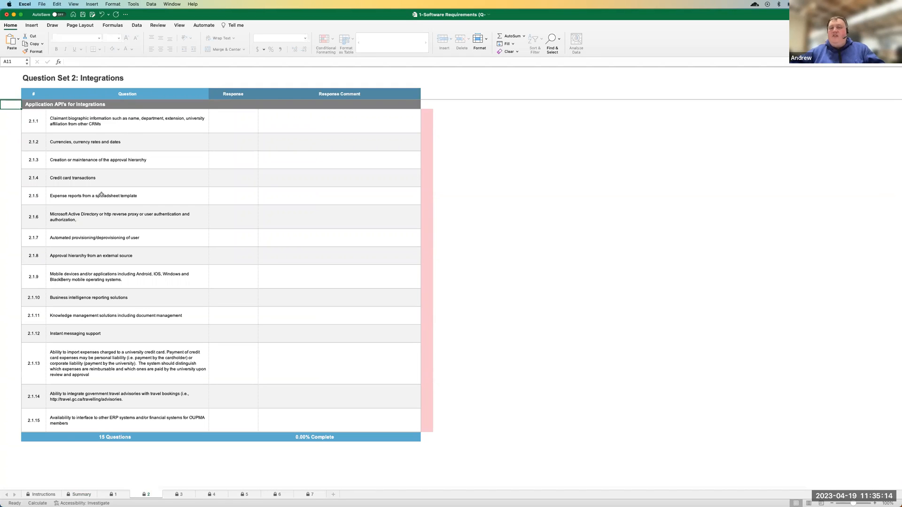
left_click(72, 495)
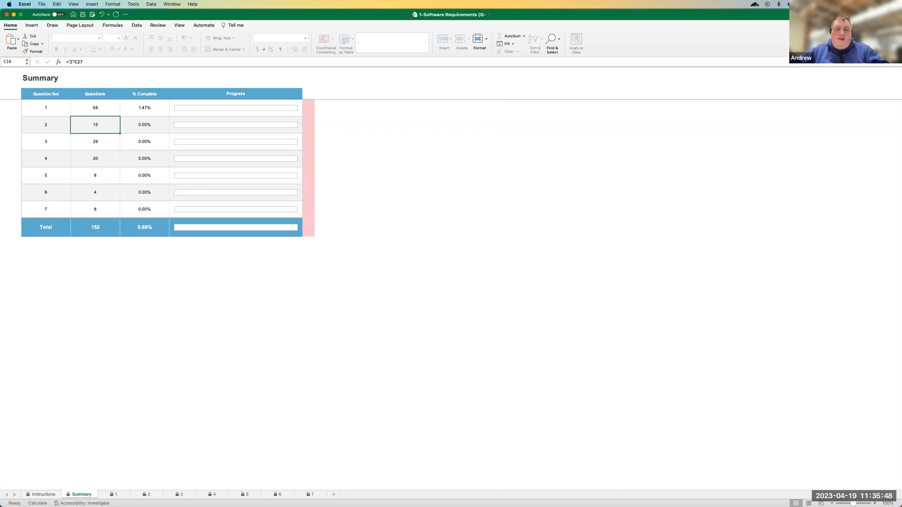
Switch to the submission receipt in Chrome and open the searchable Vendor Help Center from its Resource Center
key("super+Tab")
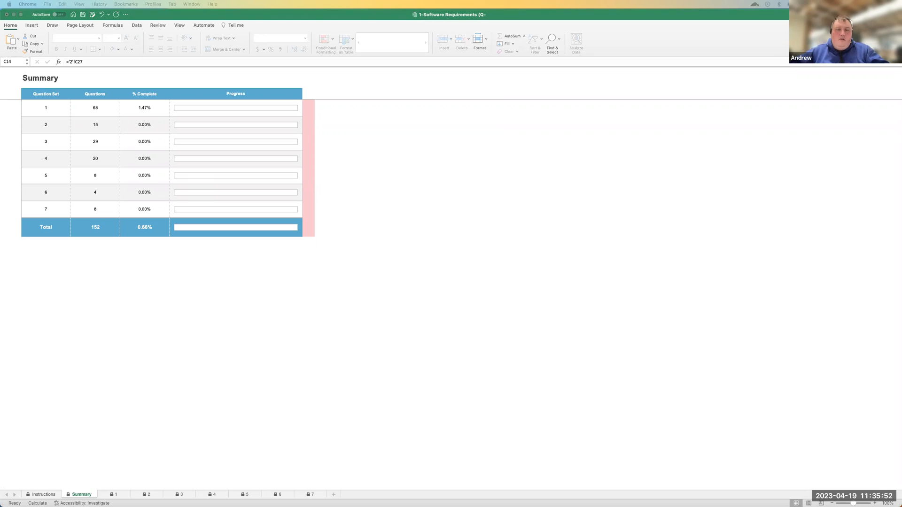
key("super+grave")
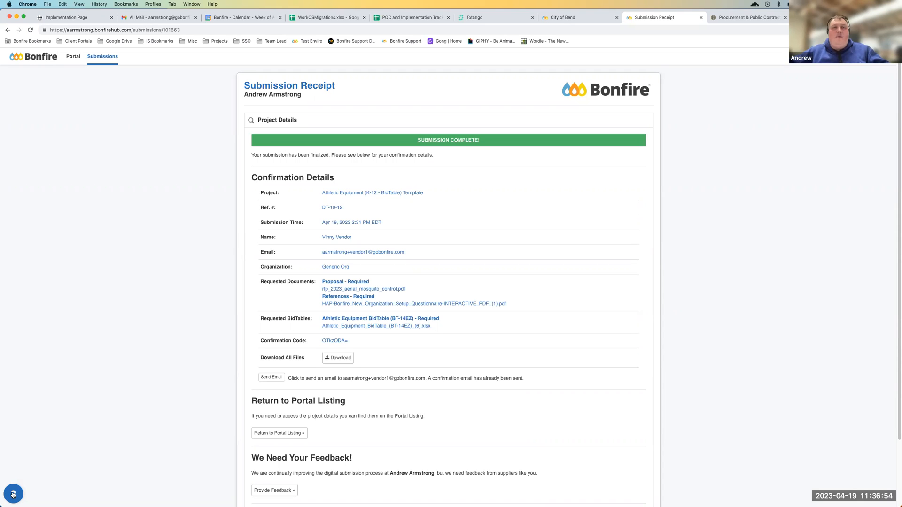
scroll(87, 495, "down", 3)
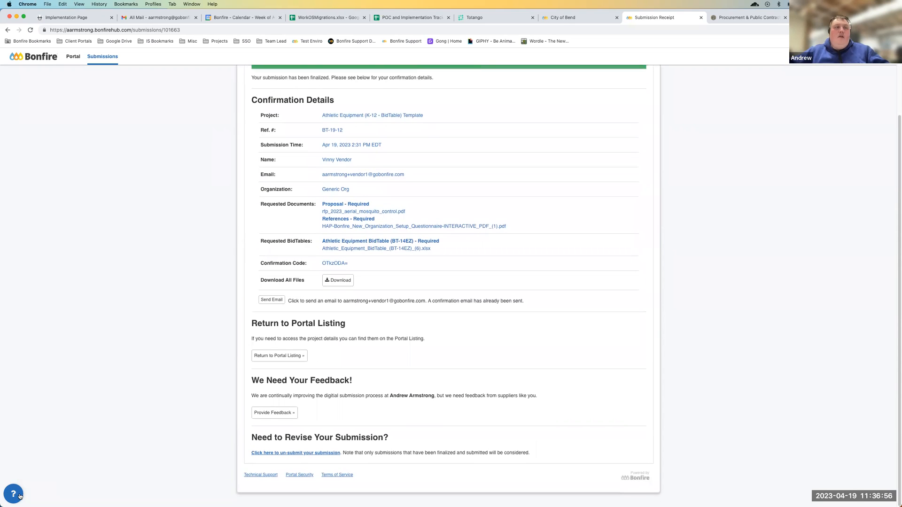
left_click(14, 494)
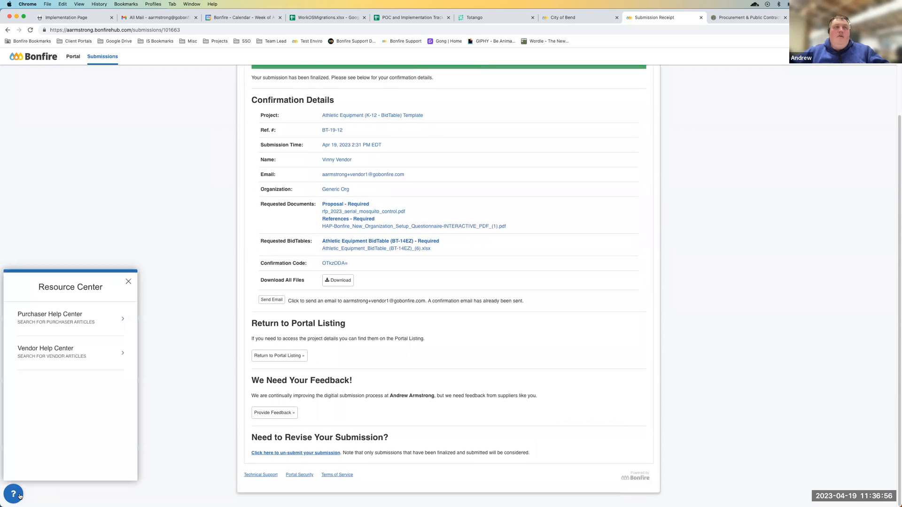
left_click(65, 353)
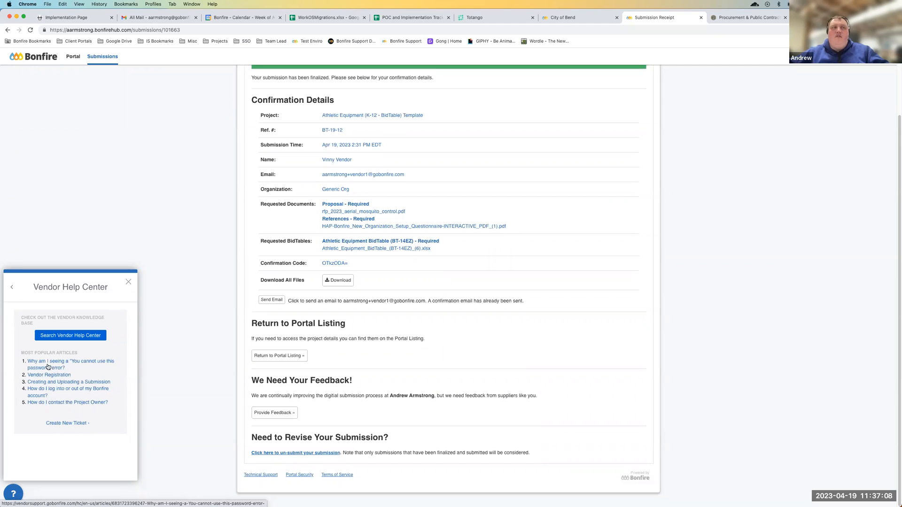
left_click(57, 336)
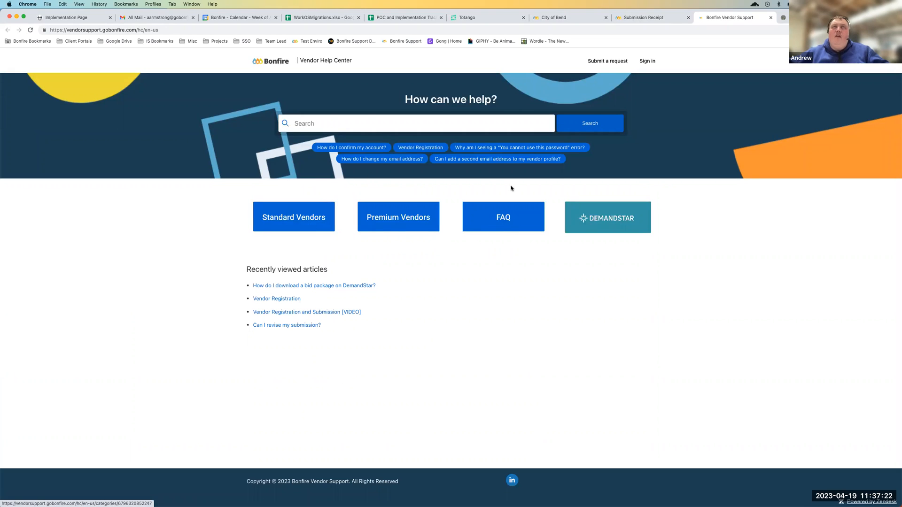
left_click(319, 124)
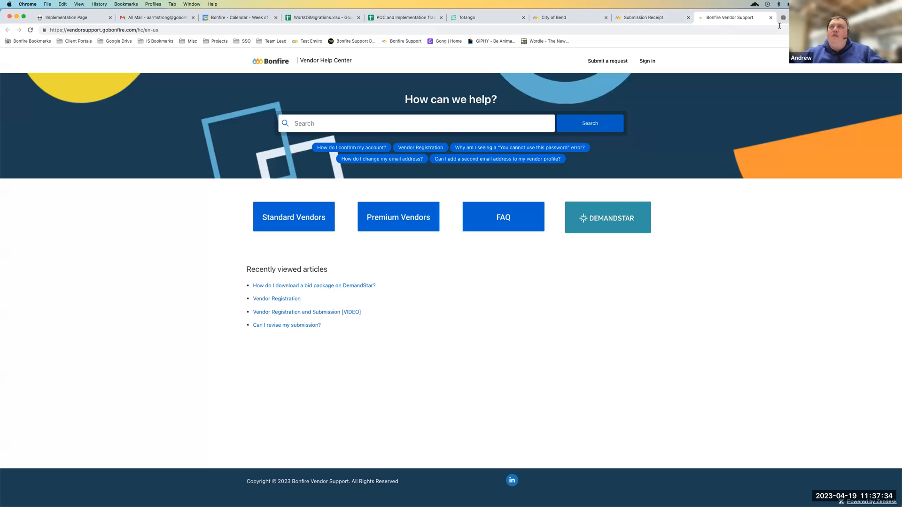
Close the help widget on the submission receipt and review the Technical Support page's request form and minimum system requirements
left_click(645, 21)
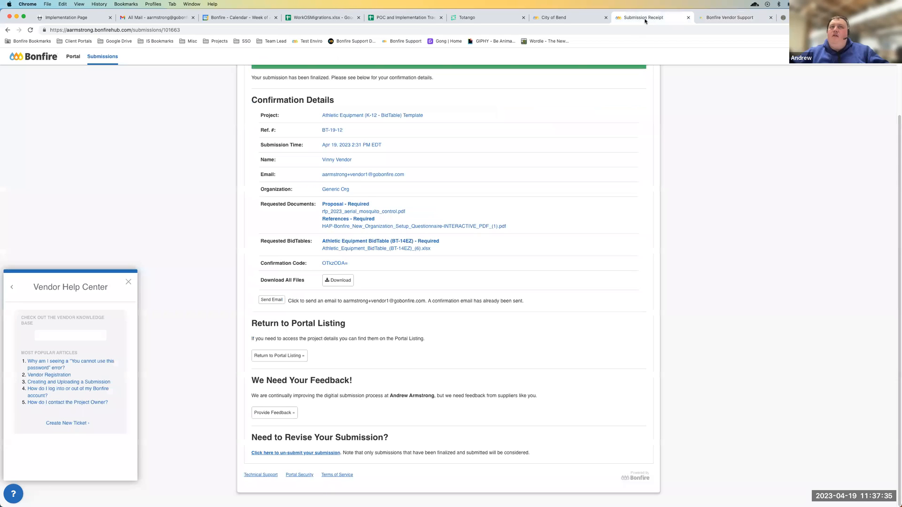
left_click(130, 283)
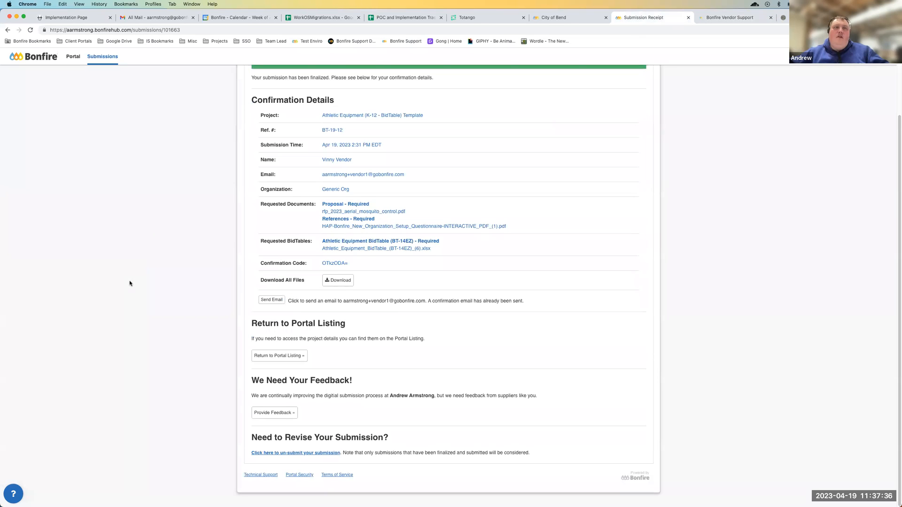
left_click(261, 475)
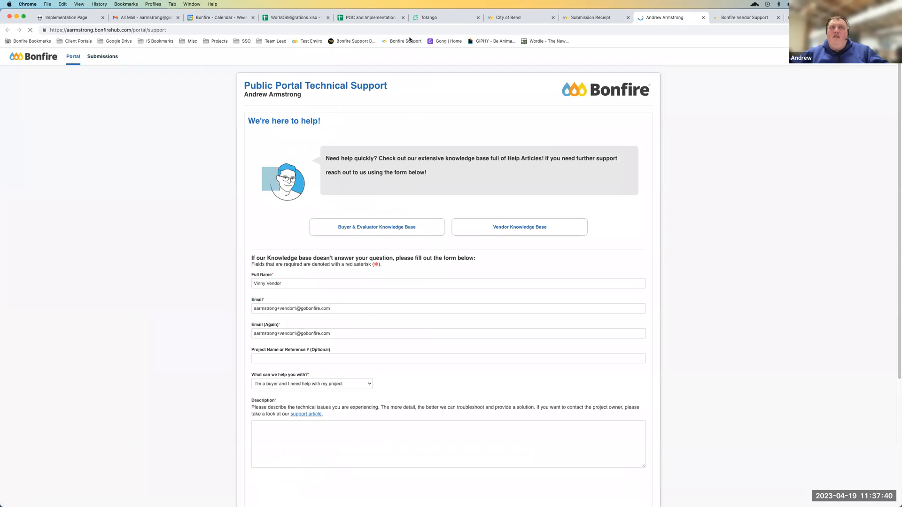
scroll(384, 276, "down", 5)
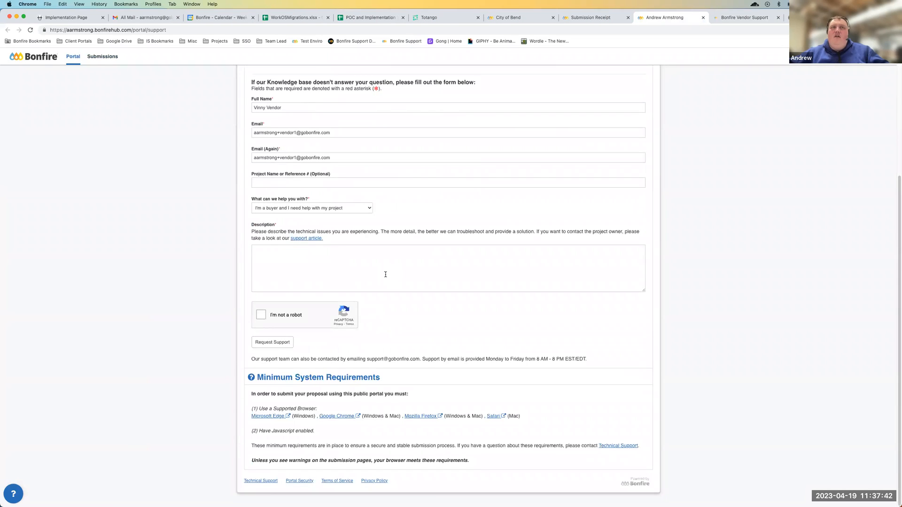
scroll(384, 275, "up", 5)
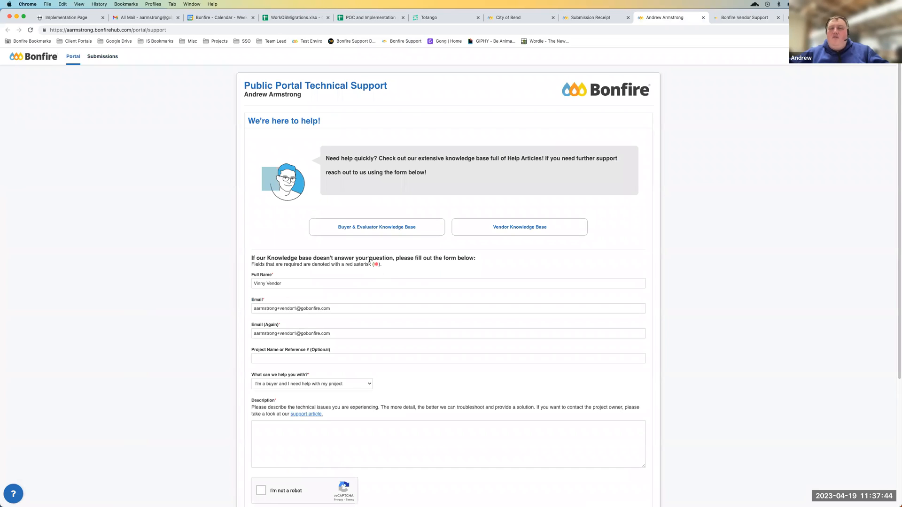
Close the Technical Support page and review the confirmation details on the submission receipt
left_click(702, 18)
scroll(382, 267, "up", 3)
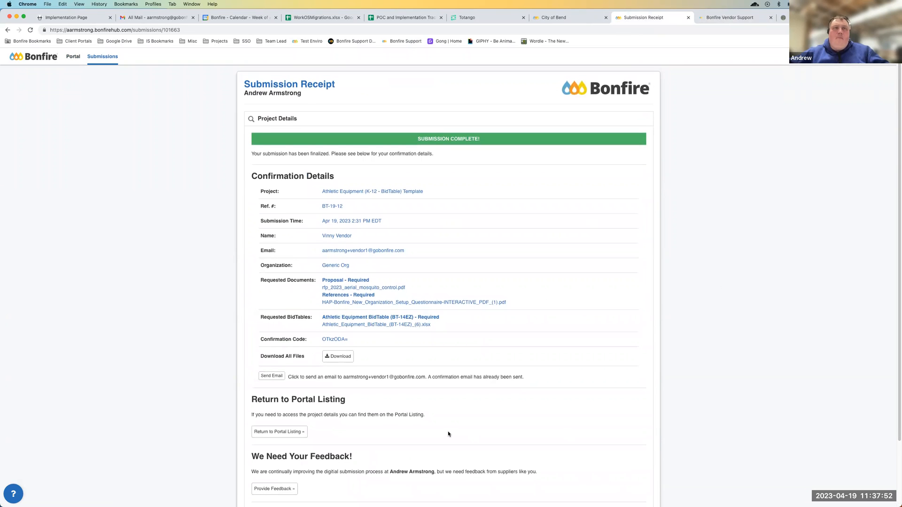
scroll(448, 434, "down", 1)
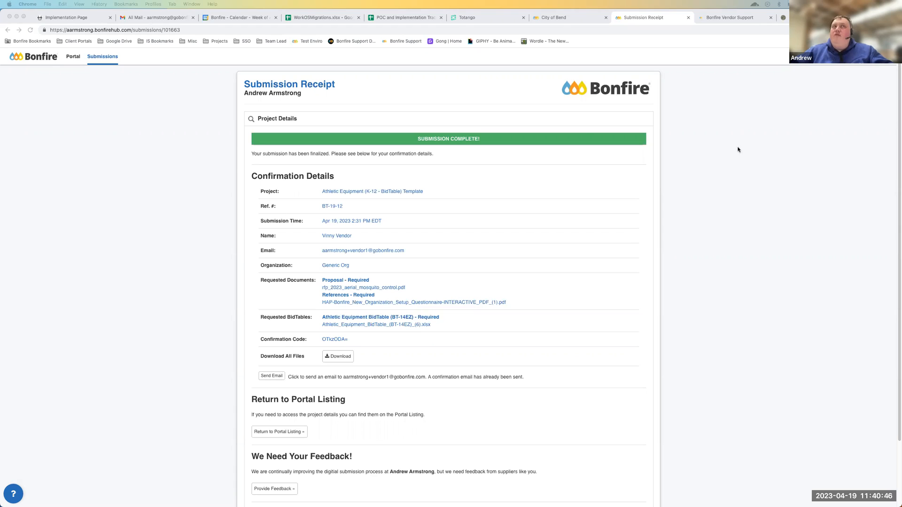
Return to the Procurement Portal and open the vendor account's settings
left_click(74, 57)
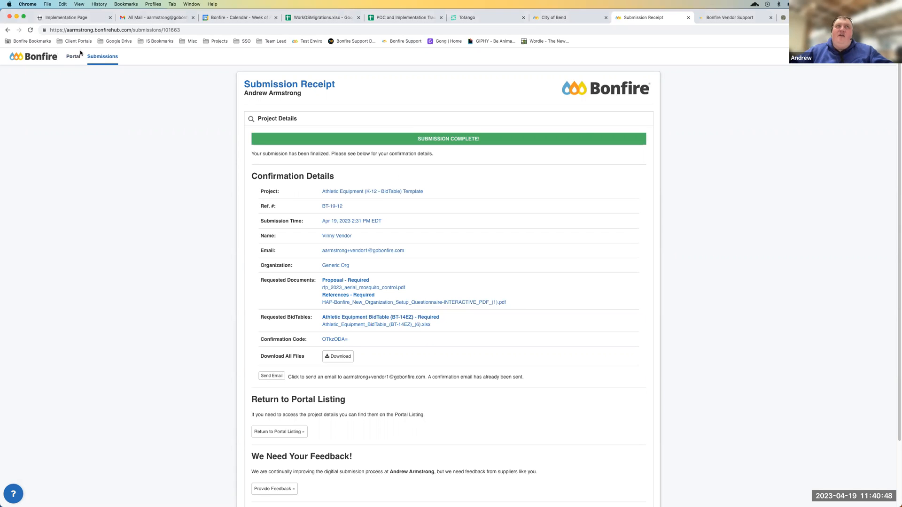
left_click(72, 57)
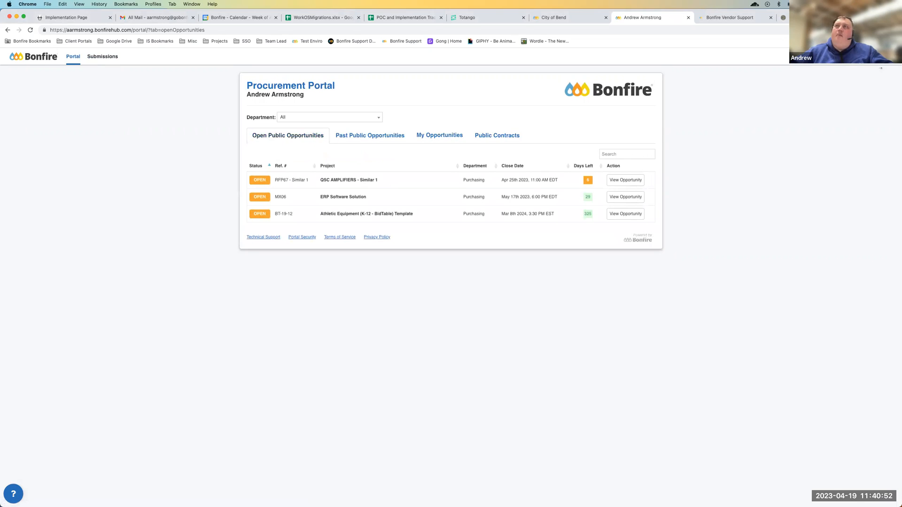
left_click(855, 56)
left_click(847, 72)
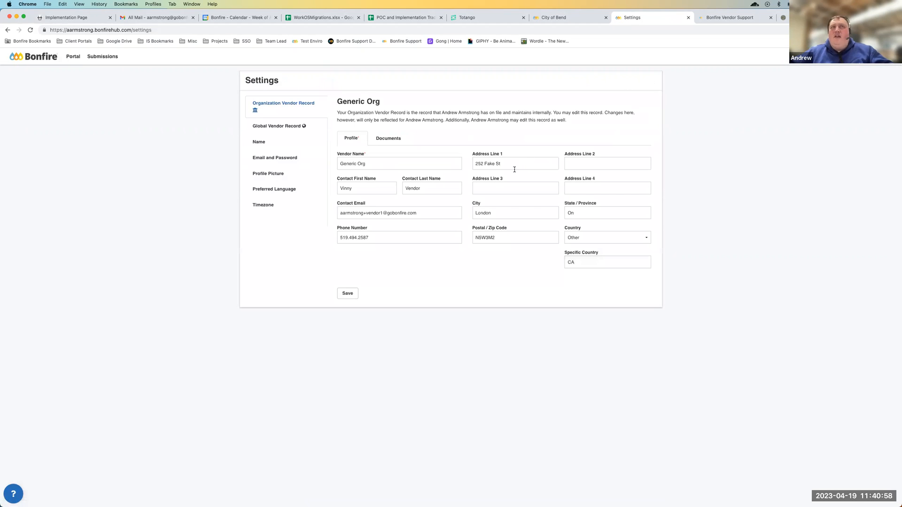
Compare the Organization Vendor Record with the Global Vendor Record and view the global record's commodity codes and opportunity matching settings
left_click(276, 127)
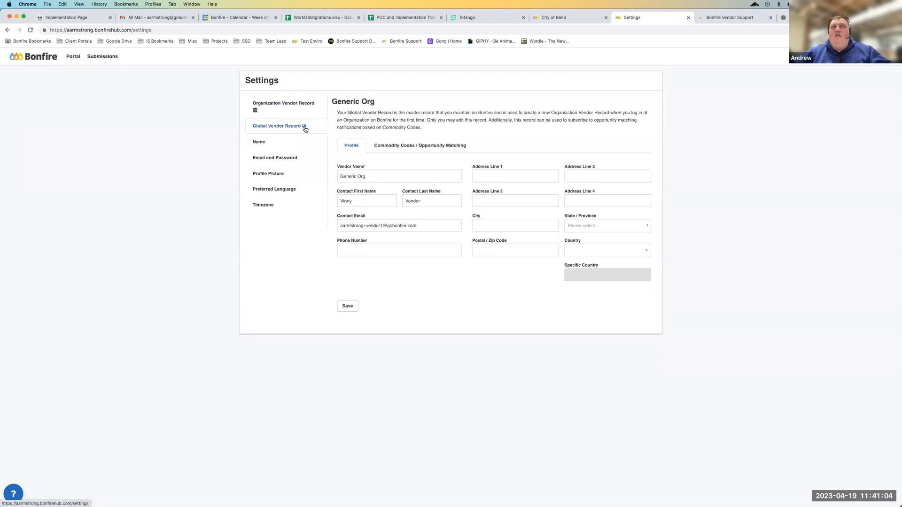
left_click(300, 111)
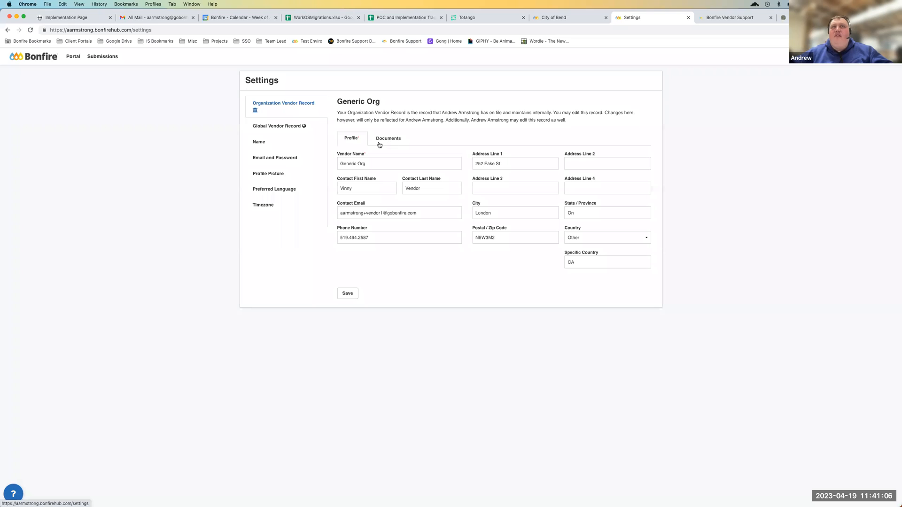
left_click(297, 127)
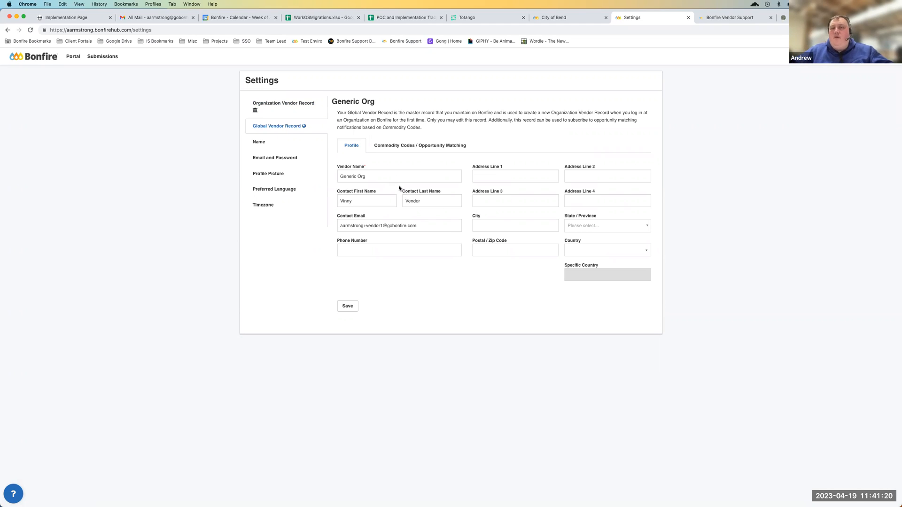
left_click(404, 147)
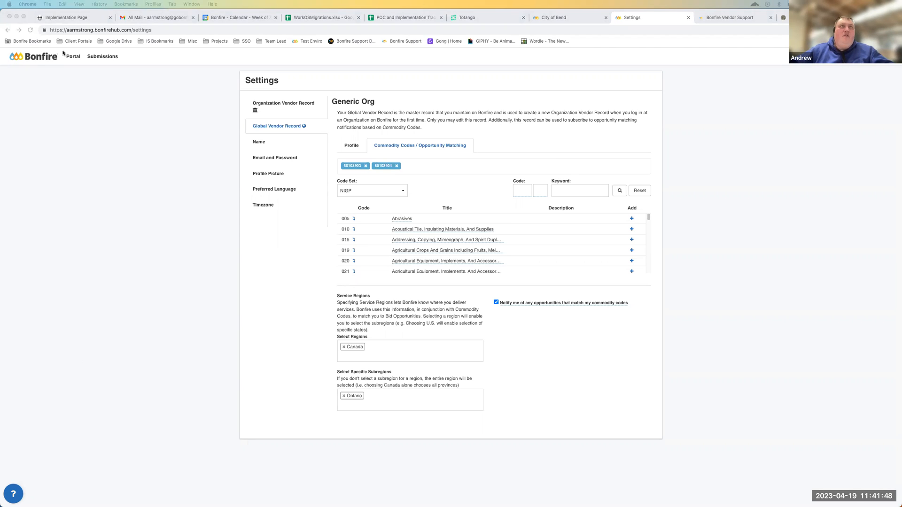
Open the work-in-progress ERP Software Solution submission from the vendor's submissions list
left_click(96, 57)
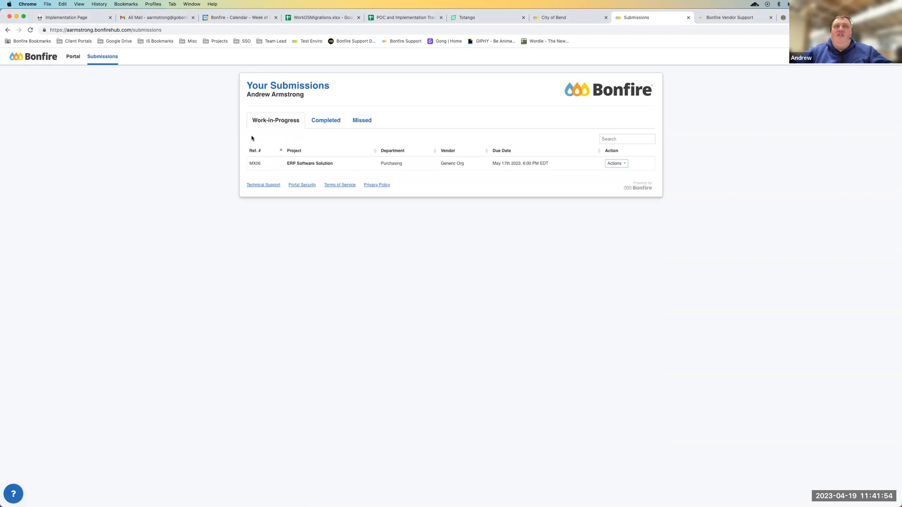
left_click(615, 164)
left_click(615, 175)
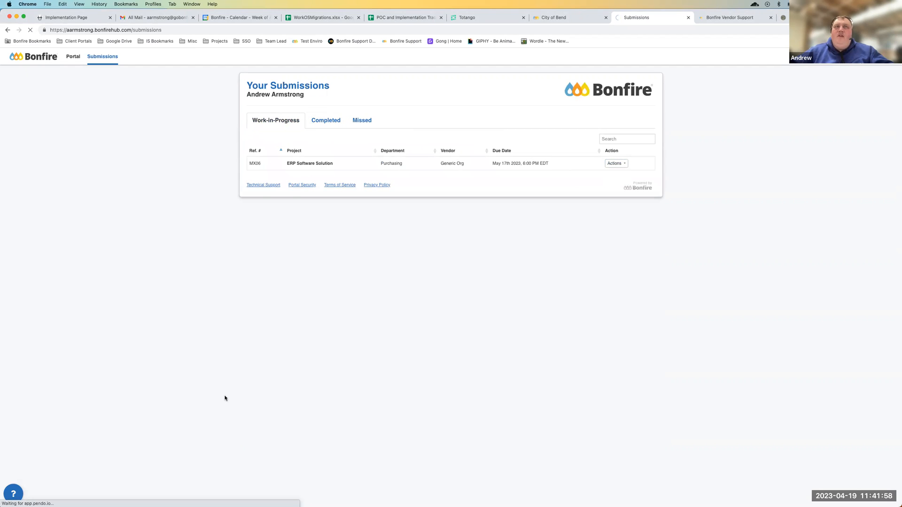
Check the accepted file type and number of files for the Appendix A - Signed and Company Profile documents
scroll(224, 397, "down", 1)
left_click_drag(252, 284, 301, 286)
left_click(275, 308)
left_click_drag(263, 312, 286, 312)
left_click(273, 315)
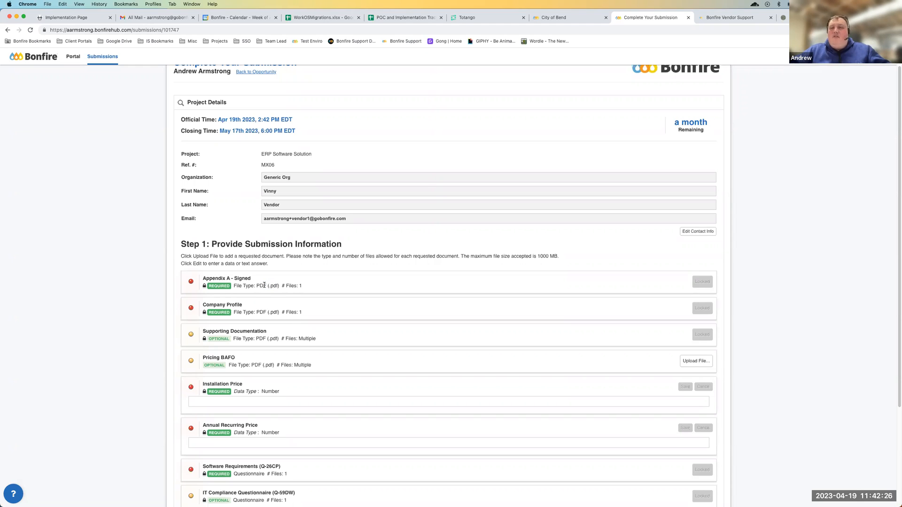
Review the ERP Software Solution submission's project details, requested documents, prices and questionnaires through Step 2: Submit & Finalize
scroll(244, 279, "down", 1)
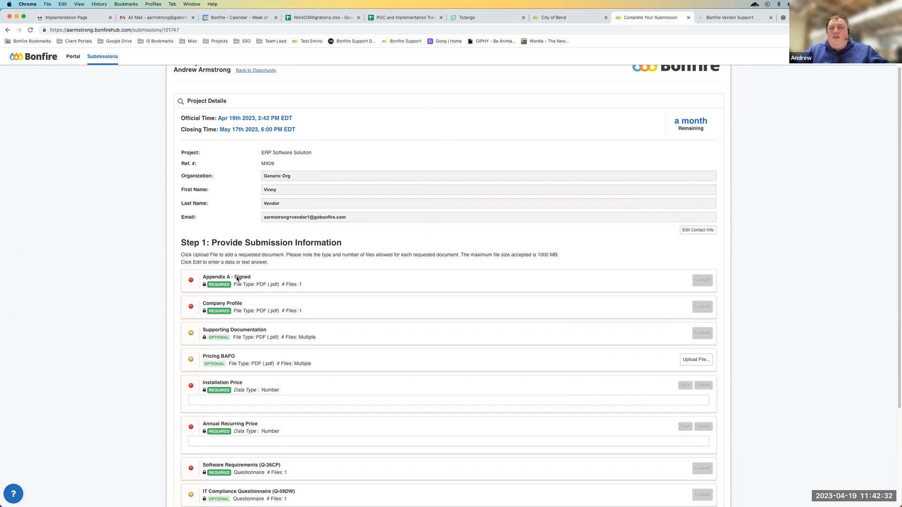
scroll(256, 290, "down", 1)
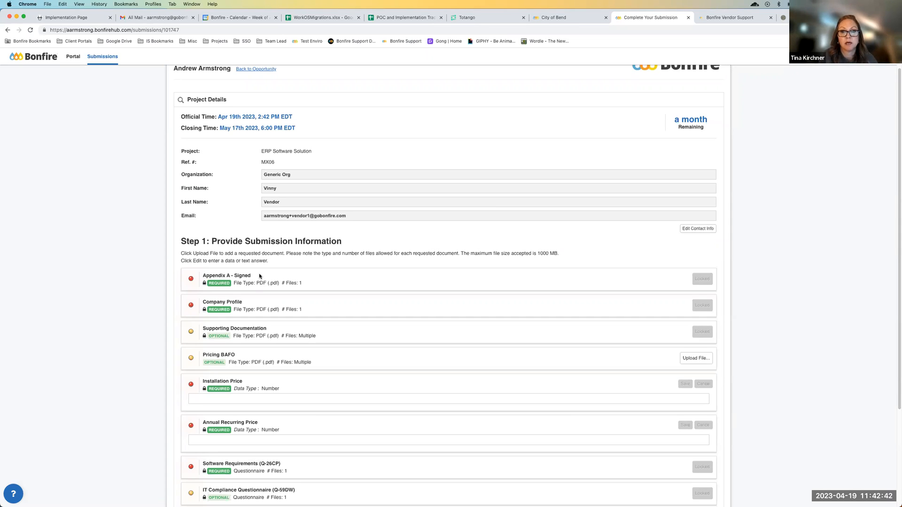
scroll(258, 357, "up", 1)
scroll(258, 357, "up", 2)
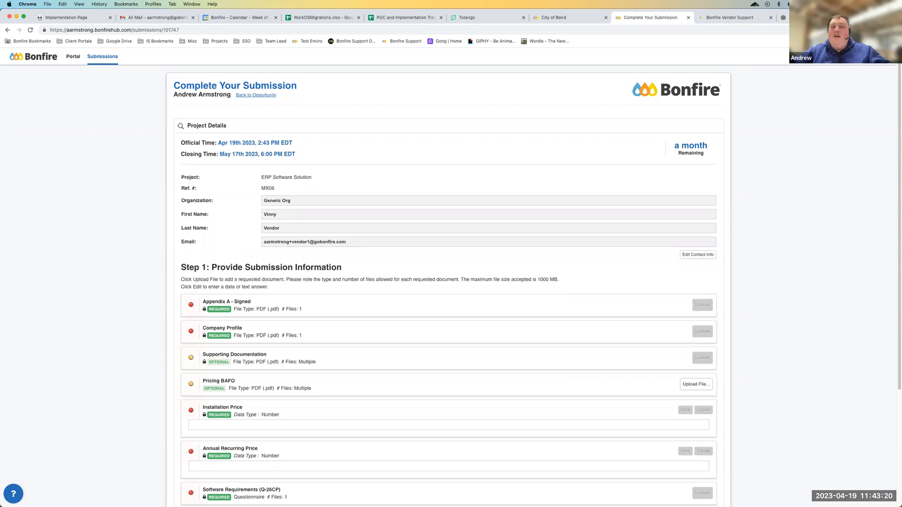
scroll(517, 386, "down", 3)
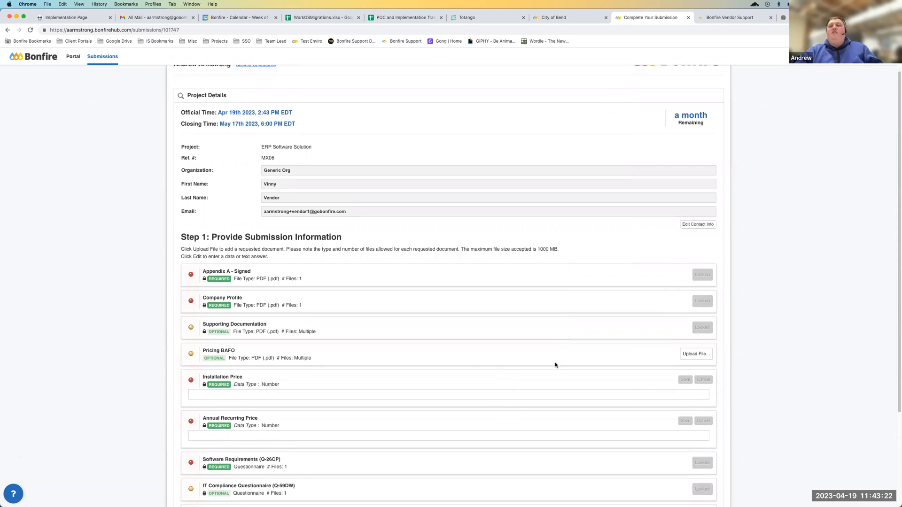
scroll(514, 393, "down", 3)
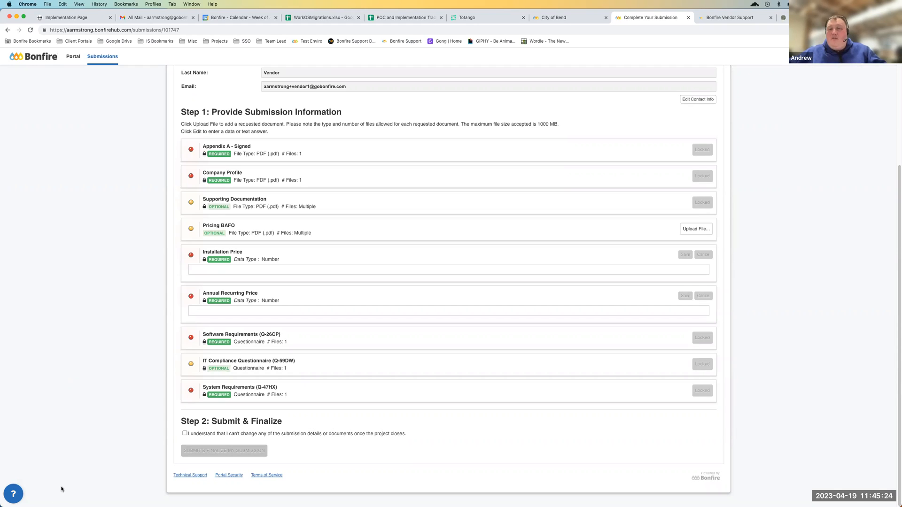
View the Purchaser Help Center's suggested articles and ticket option in the Resource Center, then close it
left_click(14, 494)
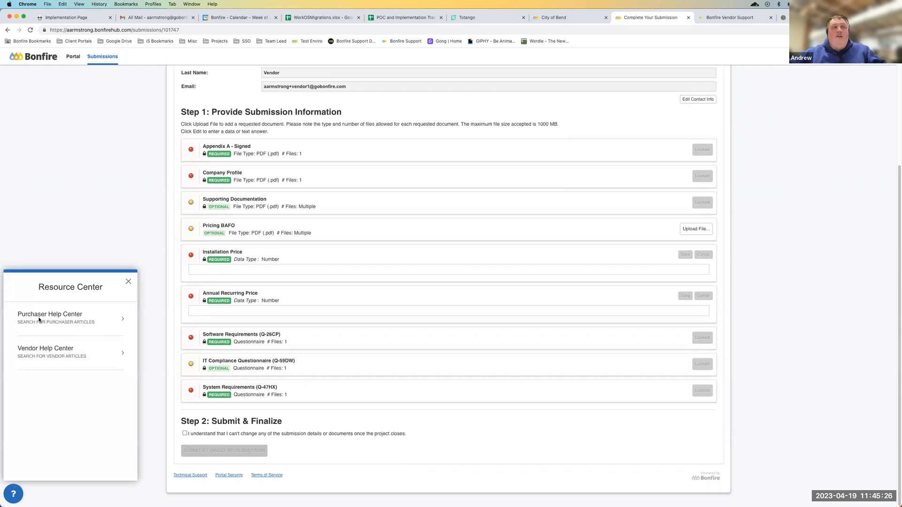
left_click(52, 326)
left_click(68, 475)
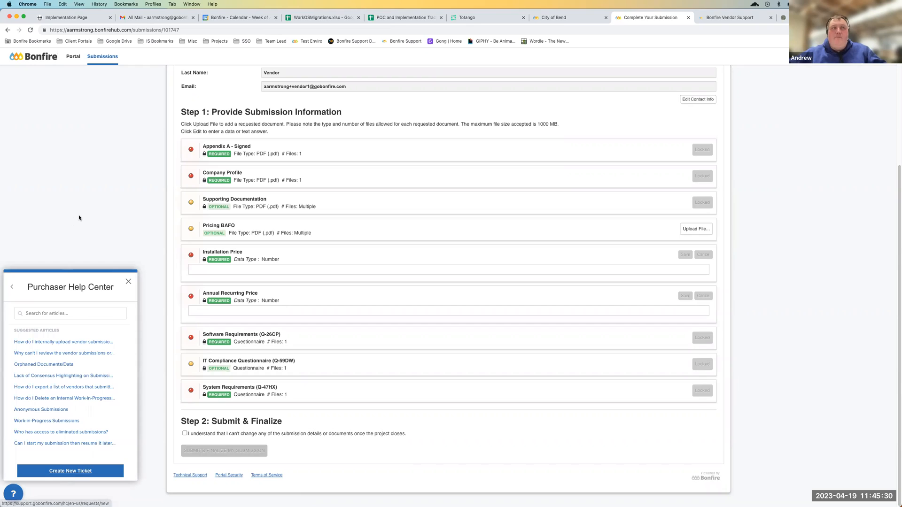
left_click(128, 282)
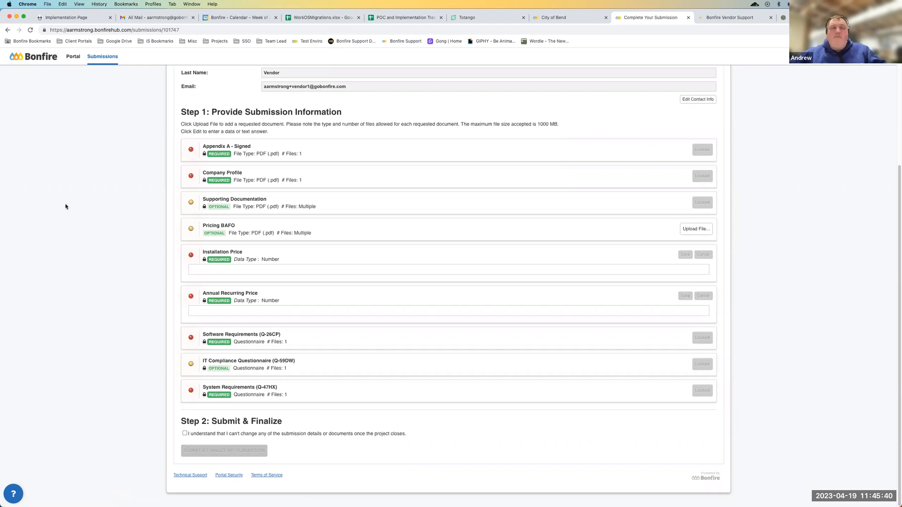
Return to the Procurement Portal and view the open opportunity QSC AMPLIFIERS - Similar 1
scroll(196, 235, "up", 3)
scroll(194, 236, "down", 3)
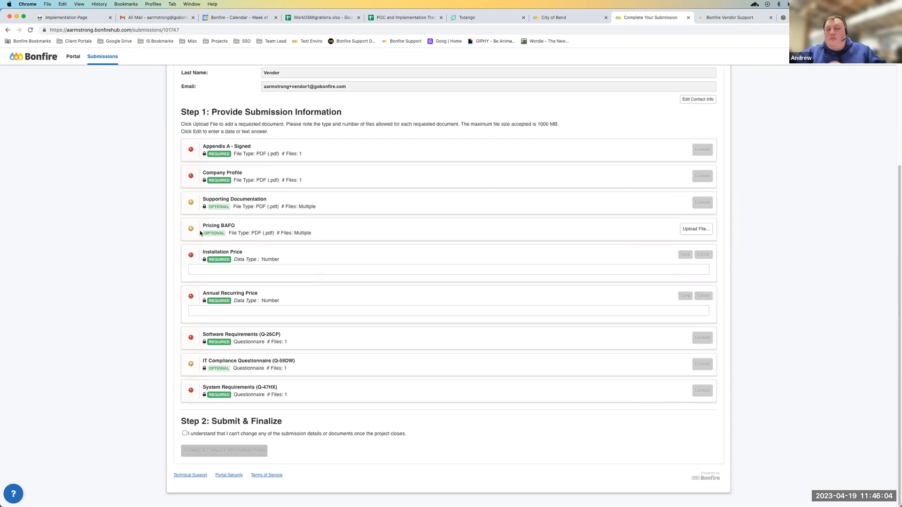
scroll(200, 233, "up", 5)
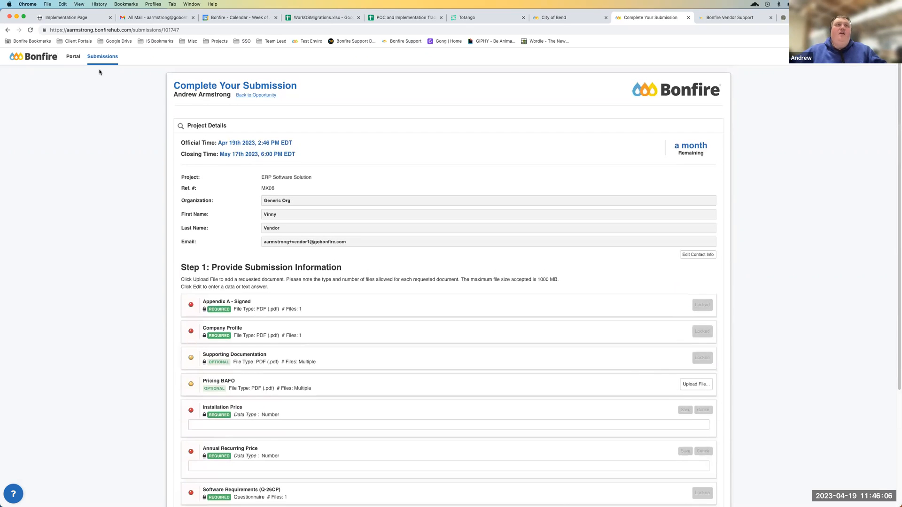
left_click(72, 58)
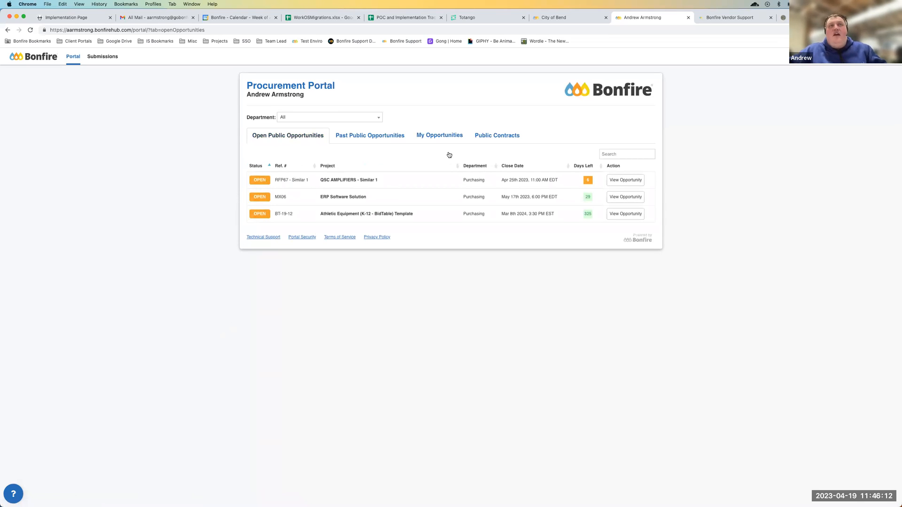
left_click(617, 182)
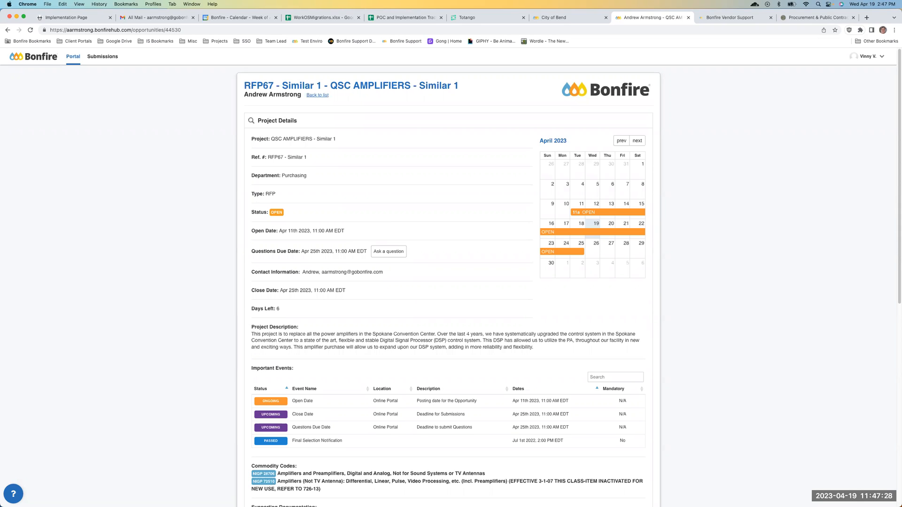
Show the Bonfire Vendor Help Center page, then switch to the City of Bend Procurement Portal
left_click(727, 17)
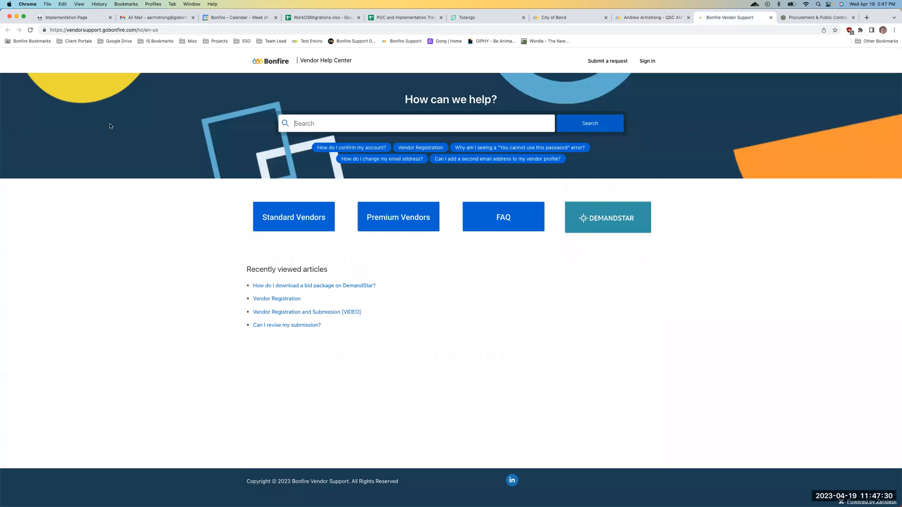
left_click(577, 20)
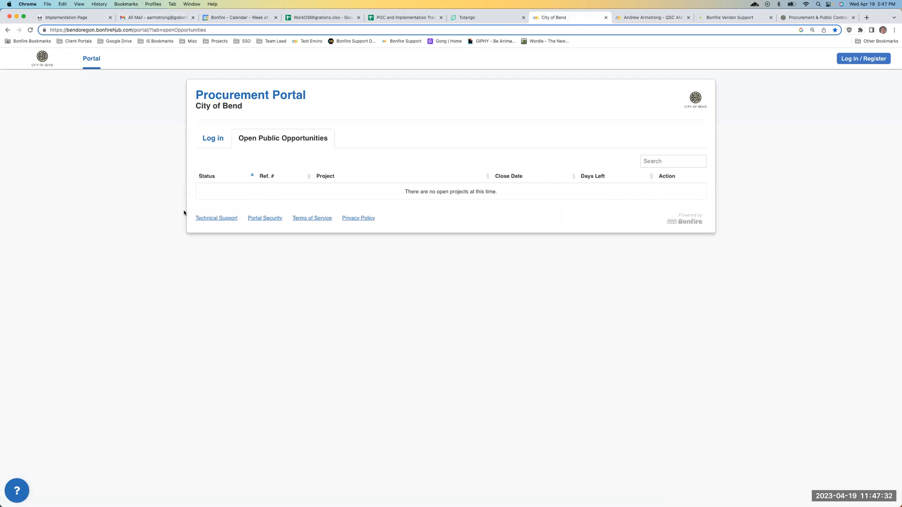